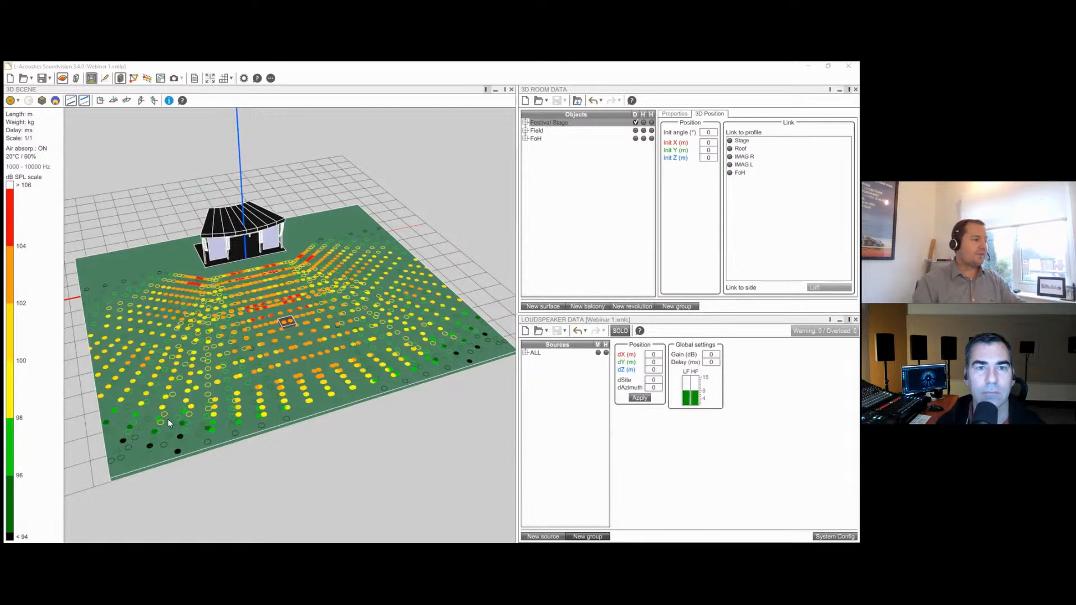
Examine the near corner of the field from a low angle and from farther back.
left_click_drag(187, 384, 248, 317)
scroll(248, 318, "up", 10)
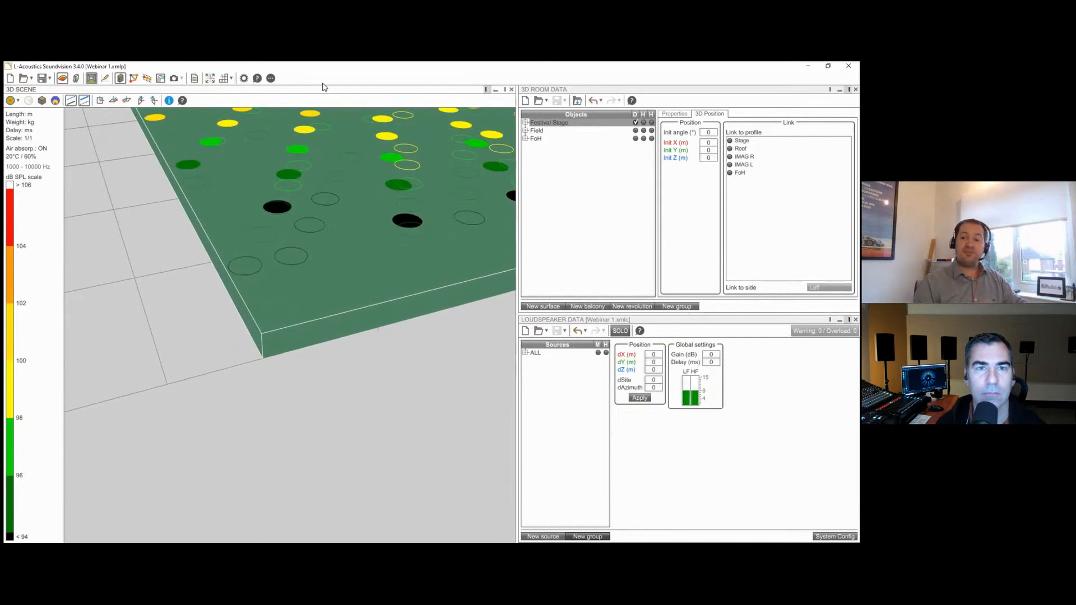
left_click_drag(266, 311, 344, 224)
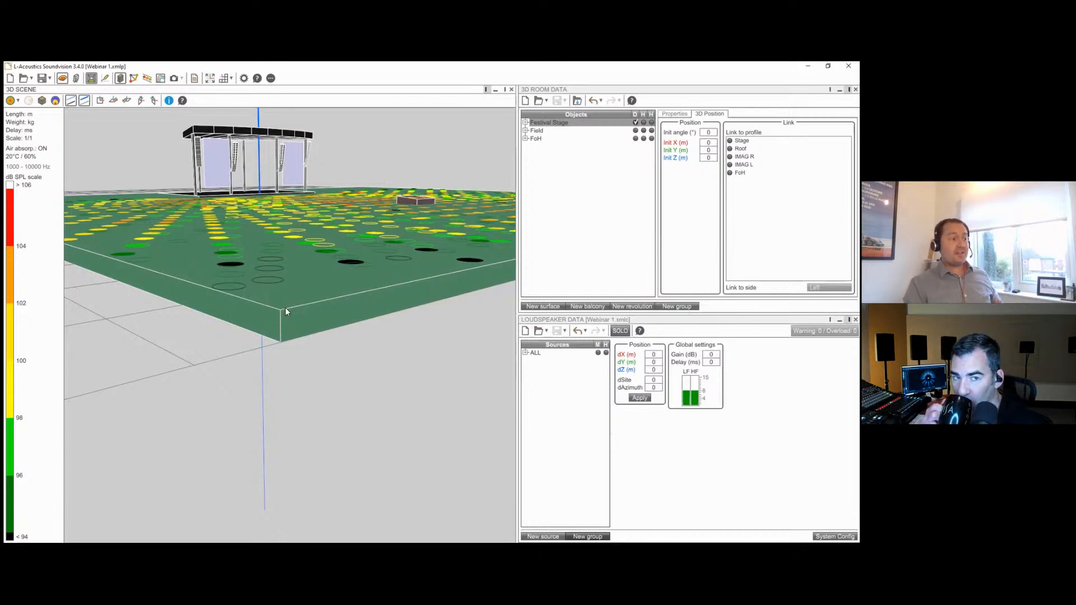
mouse_move(285, 304)
left_mouse_down()
mouse_move(264, 320)
mouse_move(282, 292)
left_mouse_up()
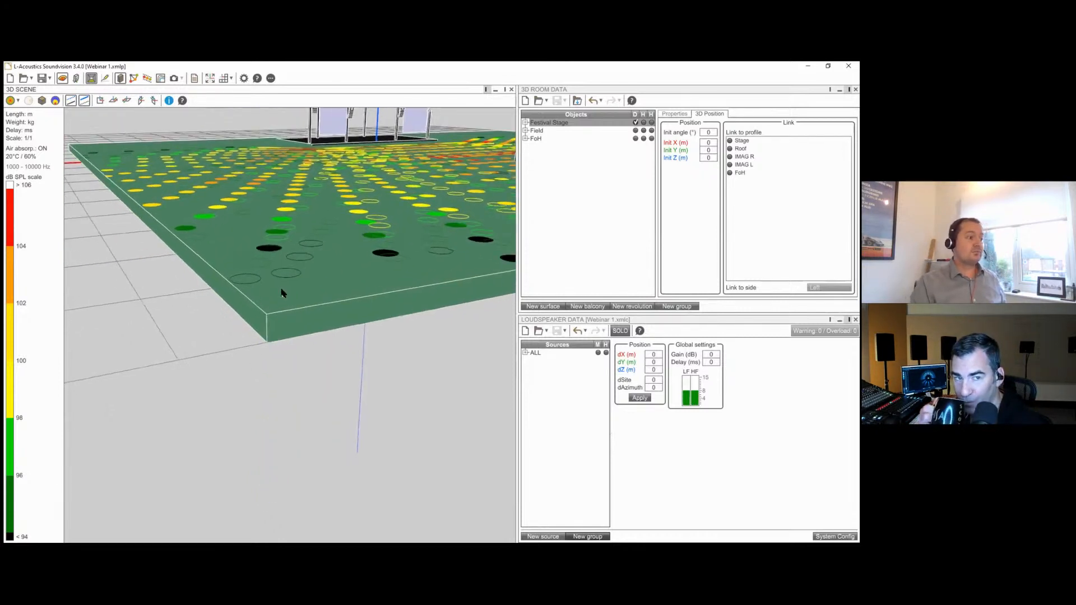
scroll(281, 293, "down", 3)
scroll(275, 289, "down", 5)
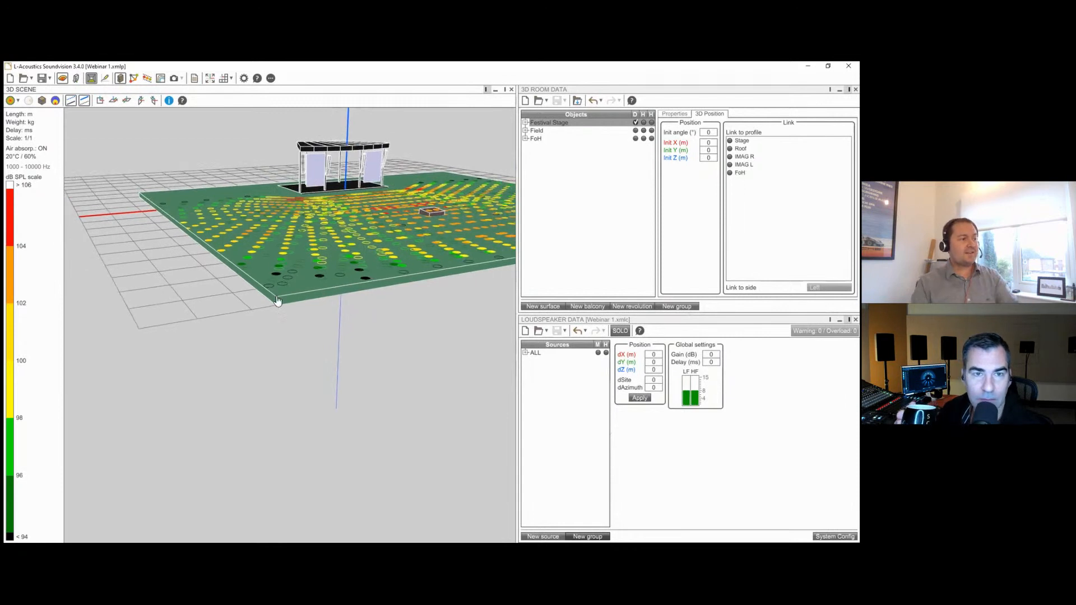
left_click_drag(311, 262, 310, 268)
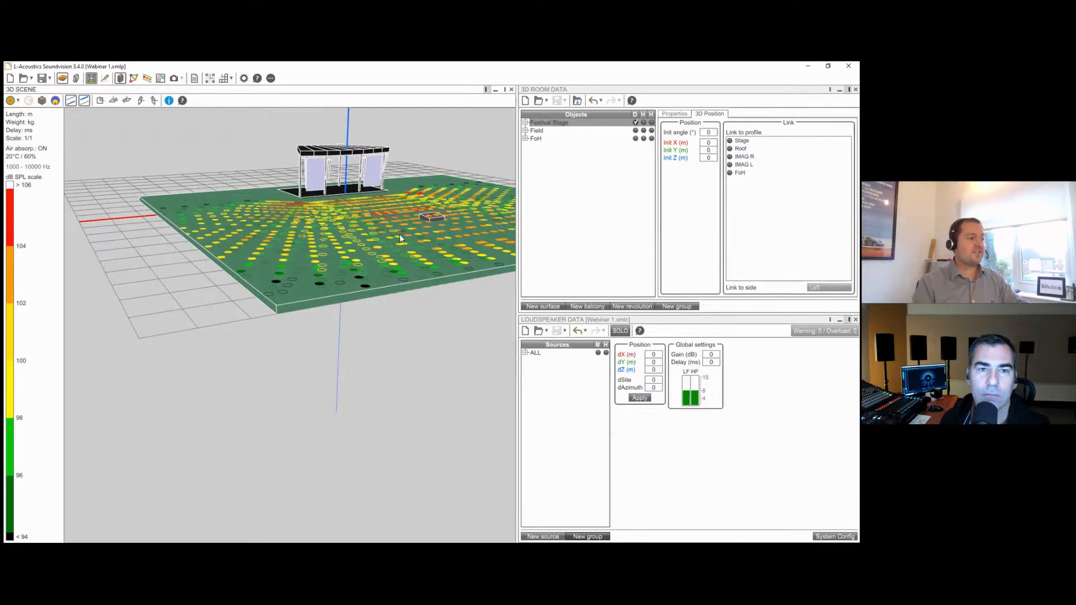
Examine the FoH platform in the field and the loudspeaker arrays hanging on both sides of the stage.
scroll(433, 217, "up", 10)
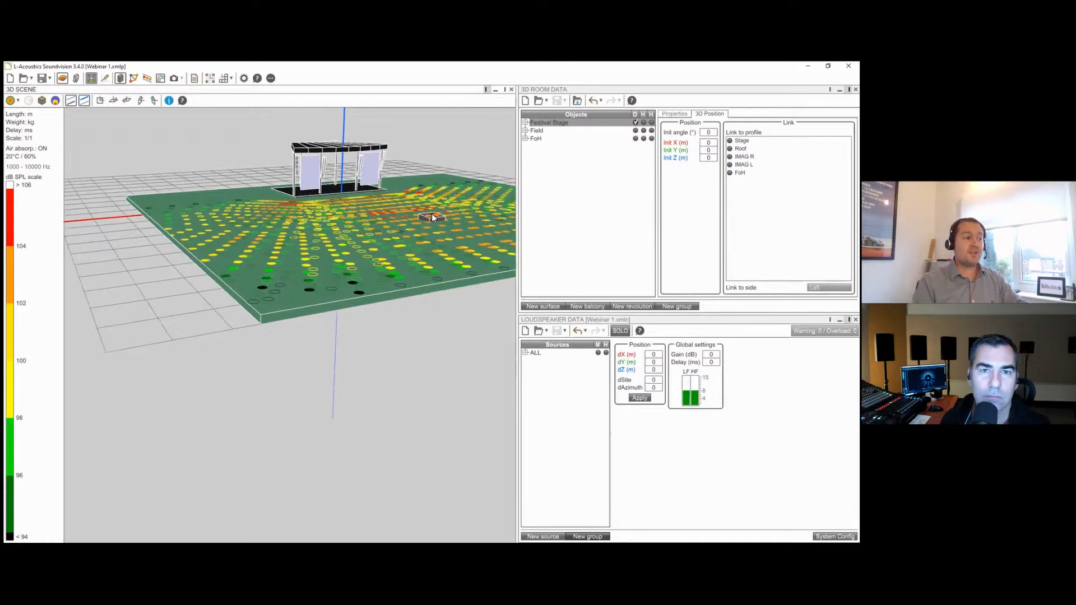
scroll(433, 217, "up", 5)
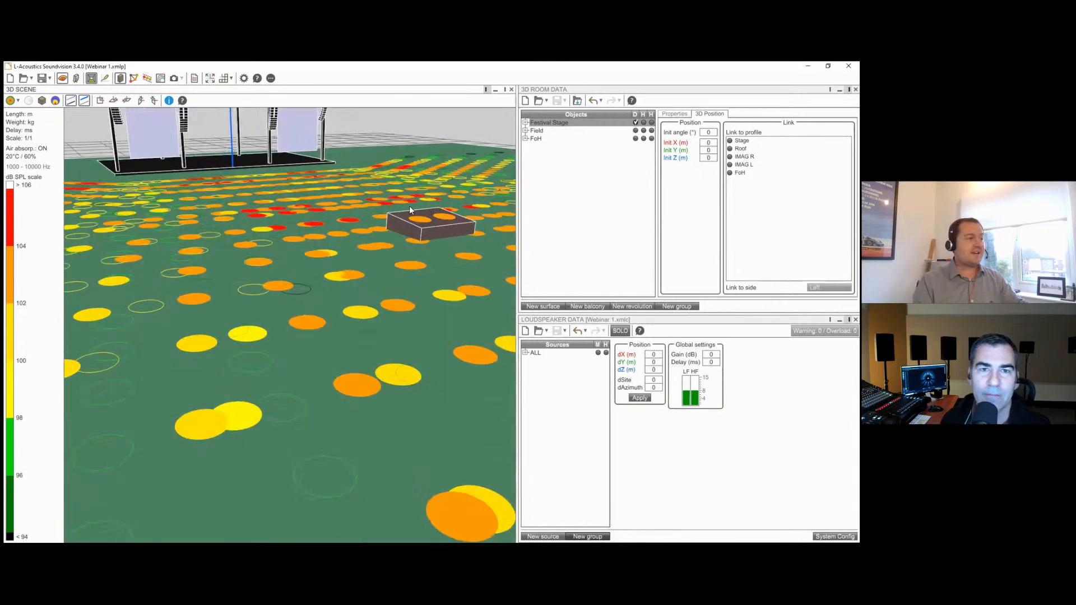
scroll(116, 120, "up", 10)
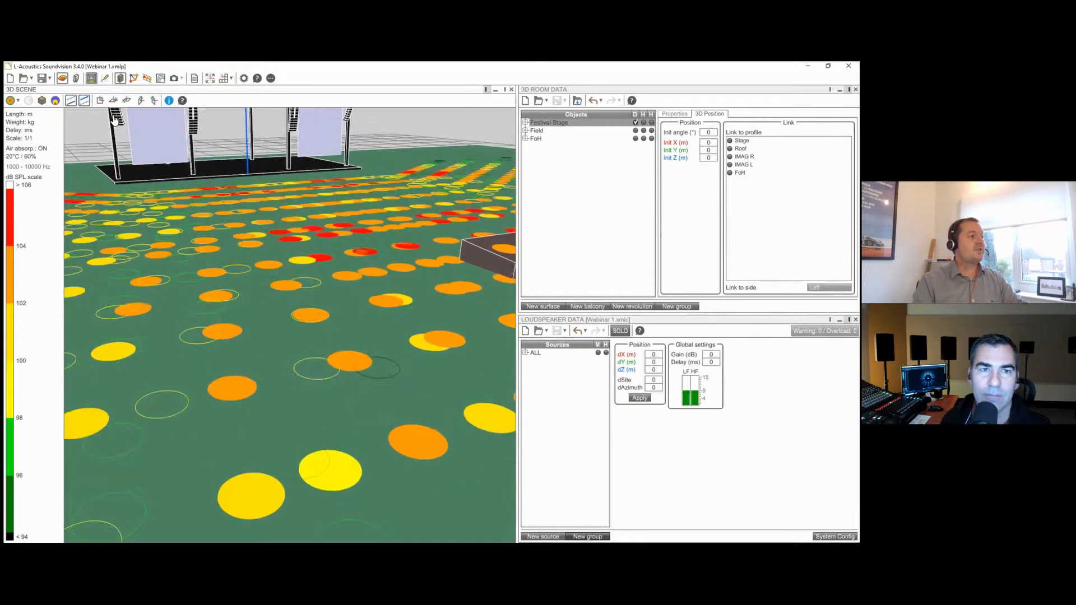
scroll(116, 120, "up", 2)
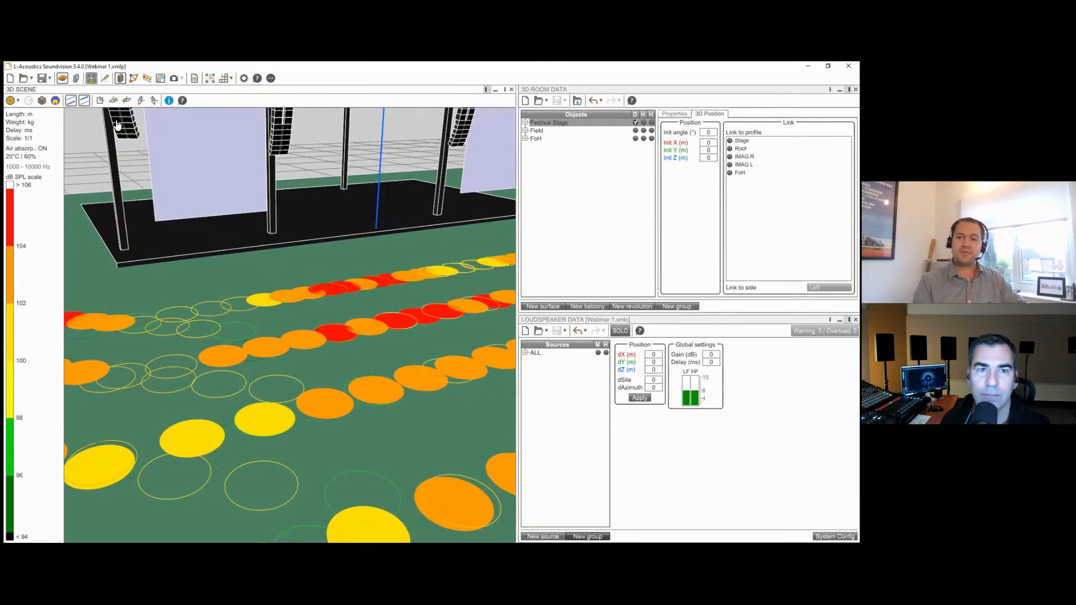
scroll(117, 124, "down", 8)
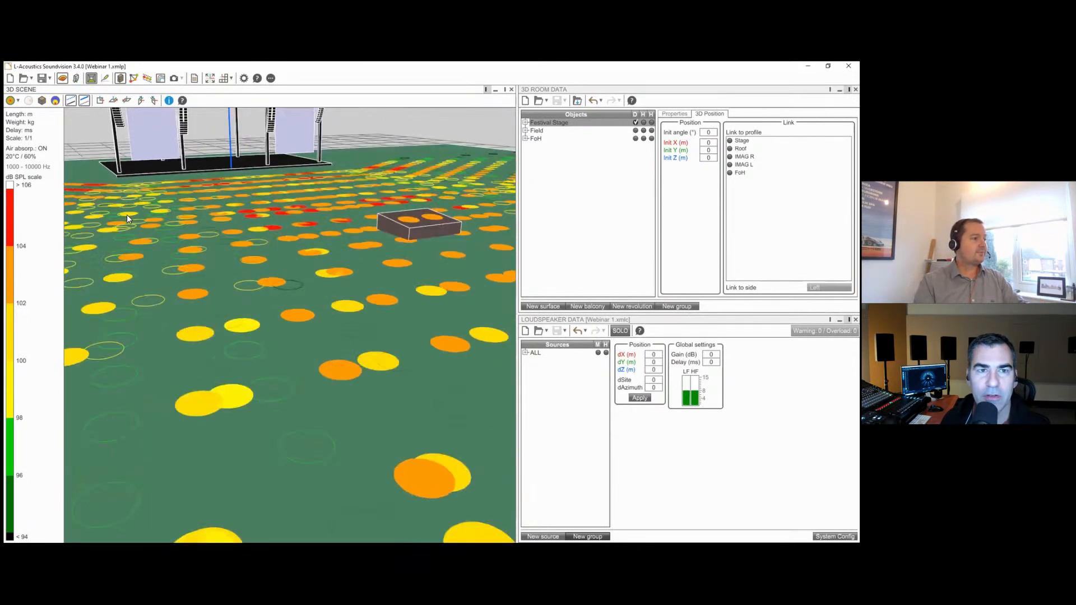
scroll(127, 214, "down", 6)
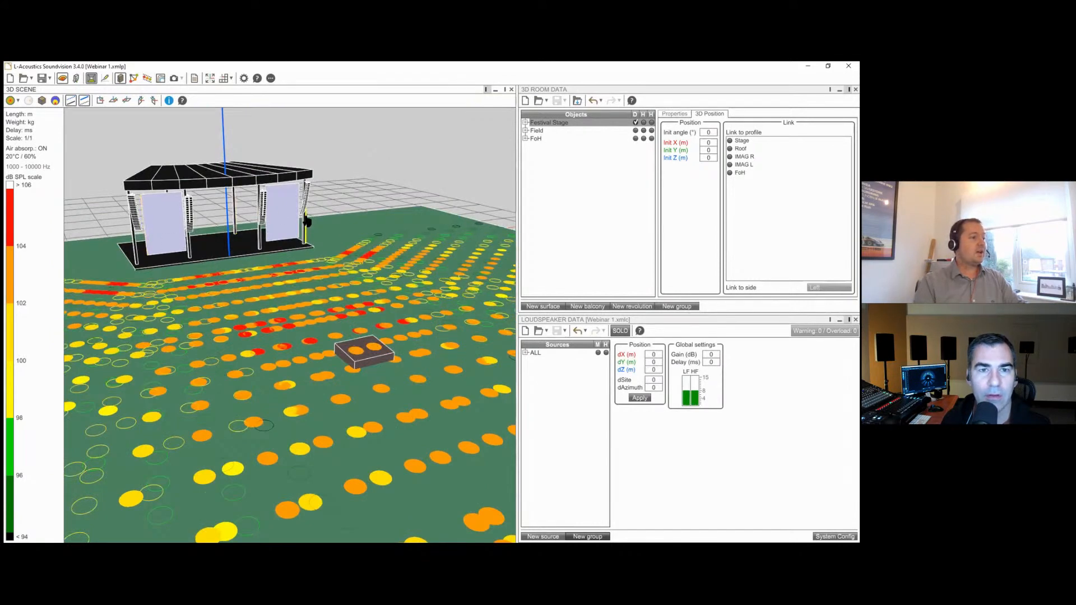
scroll(305, 209, "up", 4)
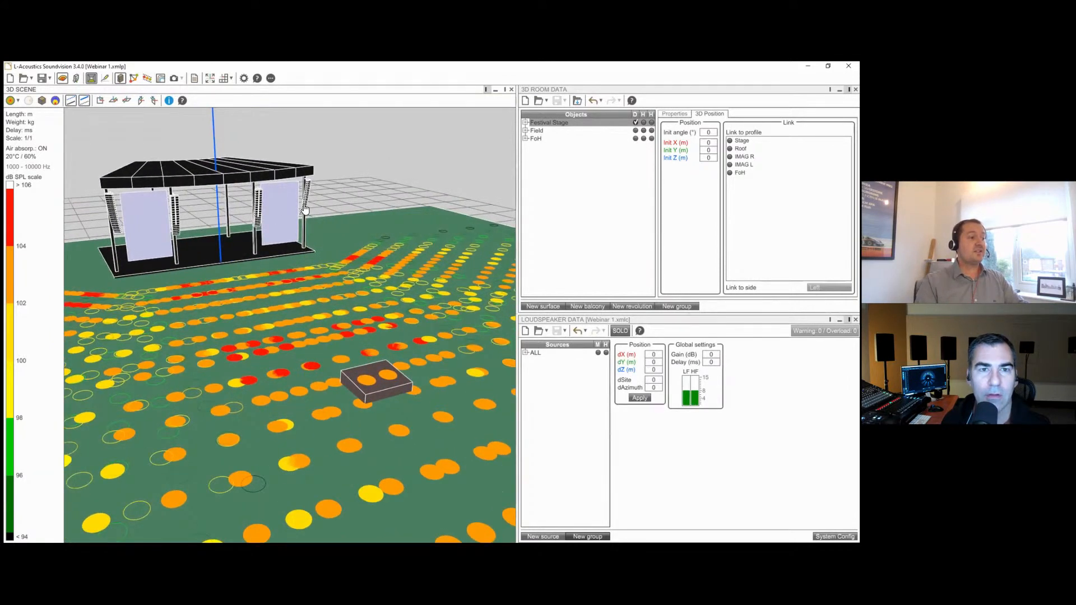
scroll(305, 209, "up", 5)
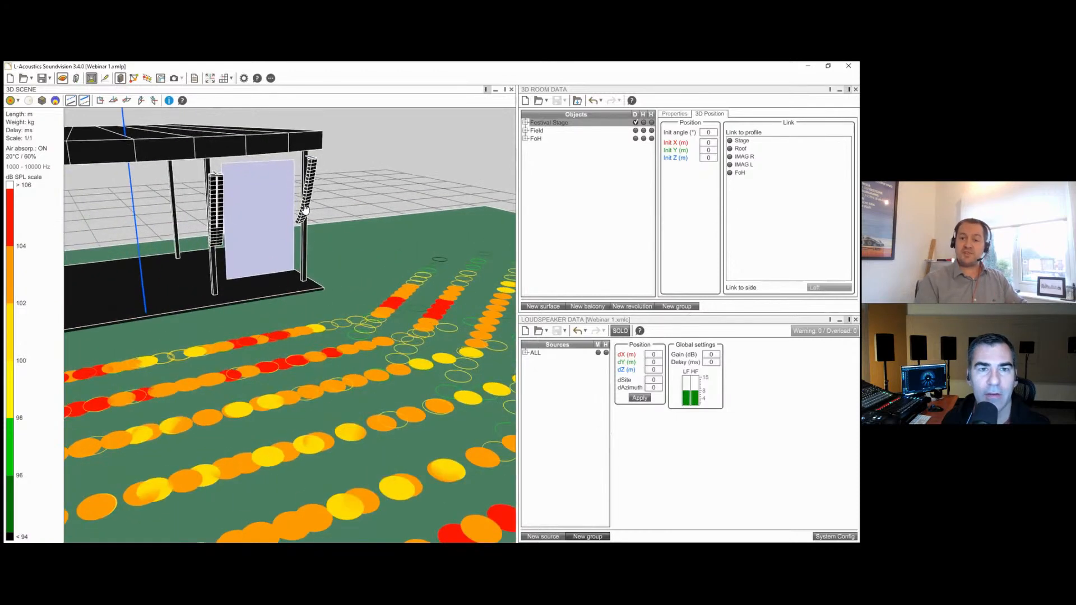
scroll(304, 209, "down", 6)
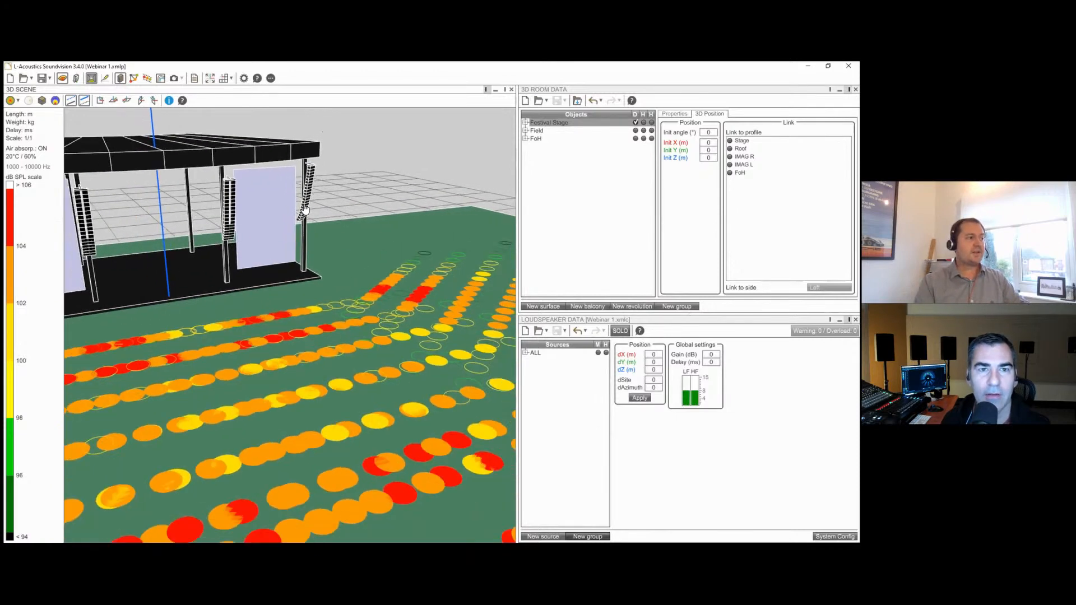
scroll(489, 428, "down", 4)
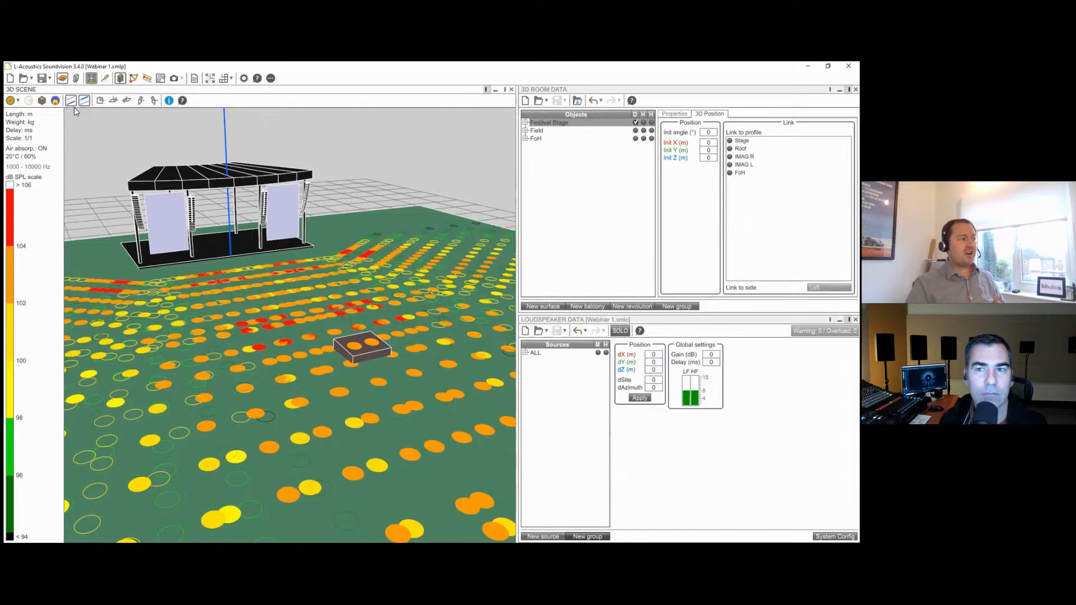
Inspect the SPL mapping across the field from above and from an angle beside the stage.
left_click_drag(125, 286, 207, 298)
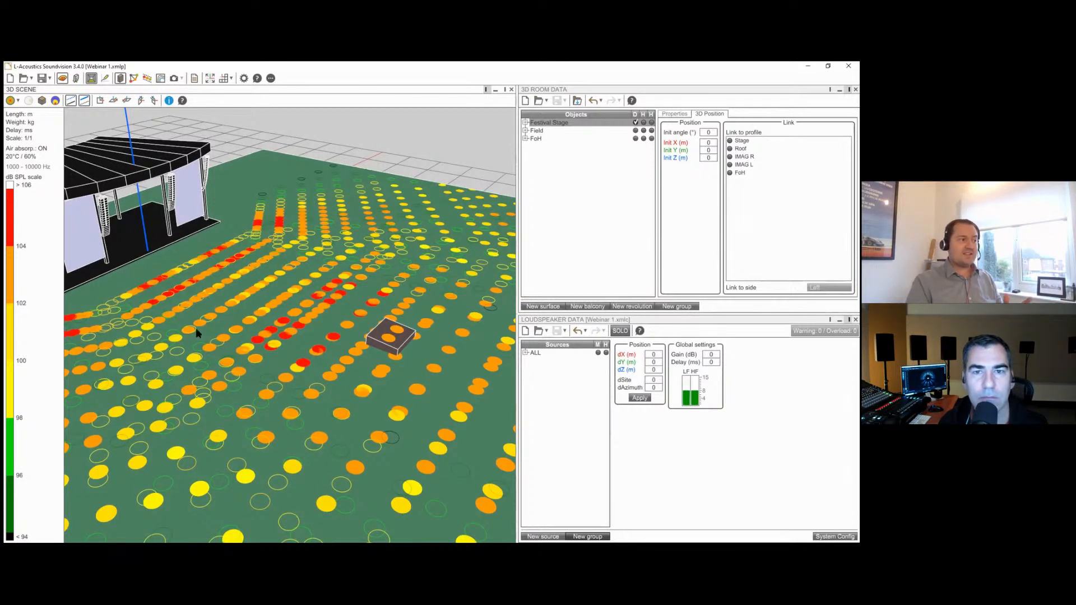
left_click_drag(197, 334, 223, 309)
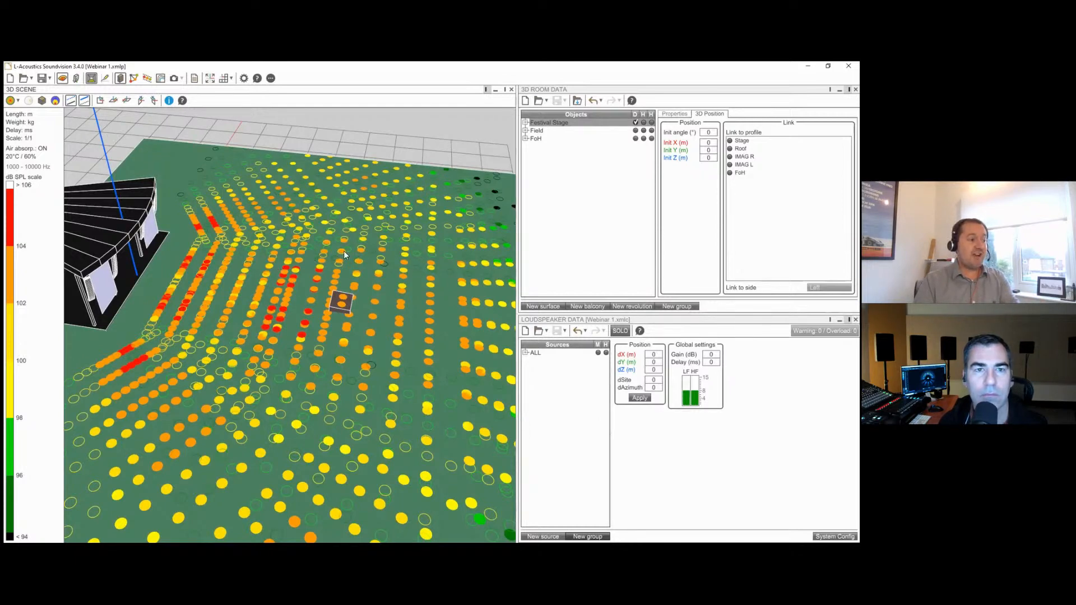
left_click_drag(273, 264, 262, 286)
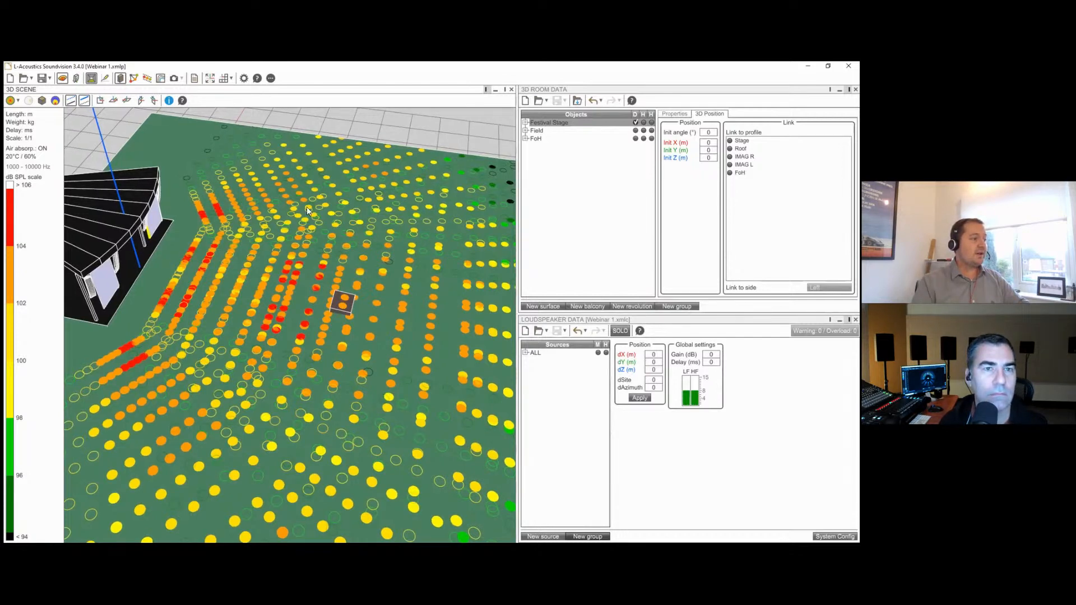
left_click_drag(307, 207, 250, 313)
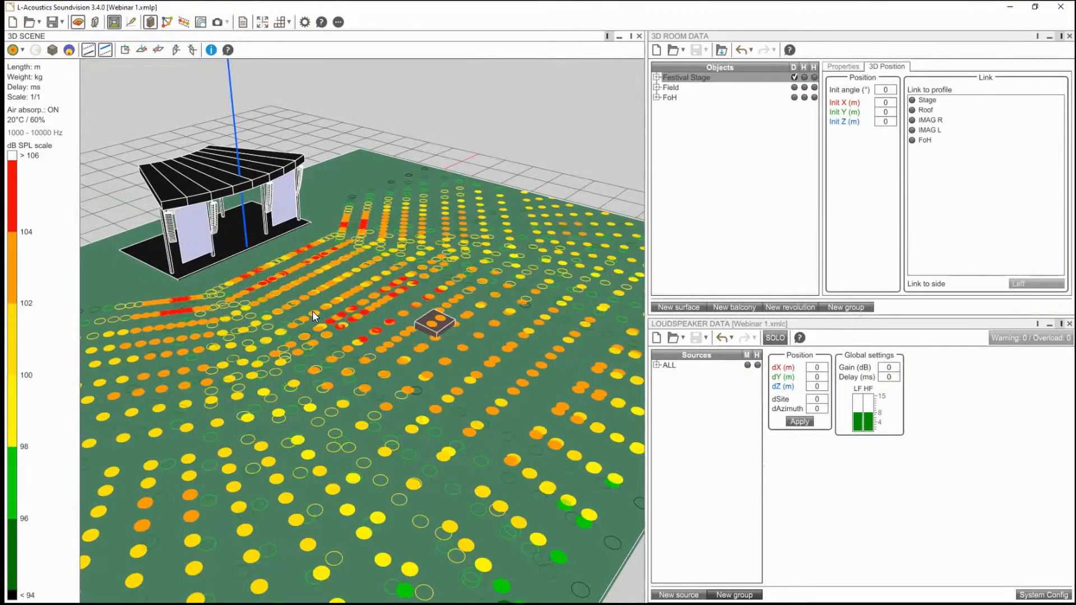
Try moving the Main L array in the 3D scene to about X 10.84 m, Y 6.48 m, and undo the move.
scroll(252, 273, "up", 3)
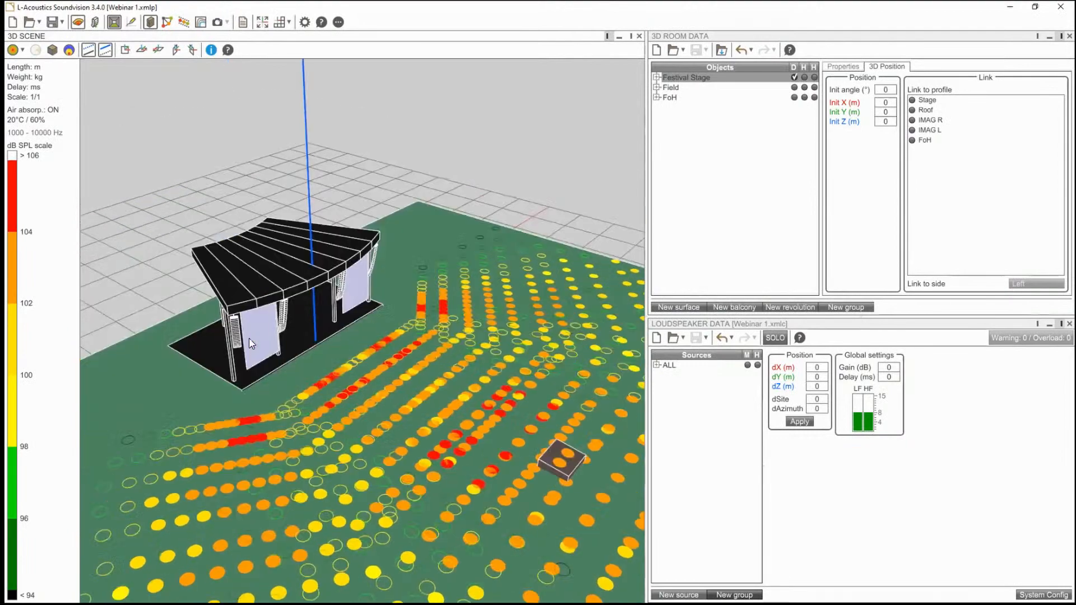
scroll(249, 338, "up", 5)
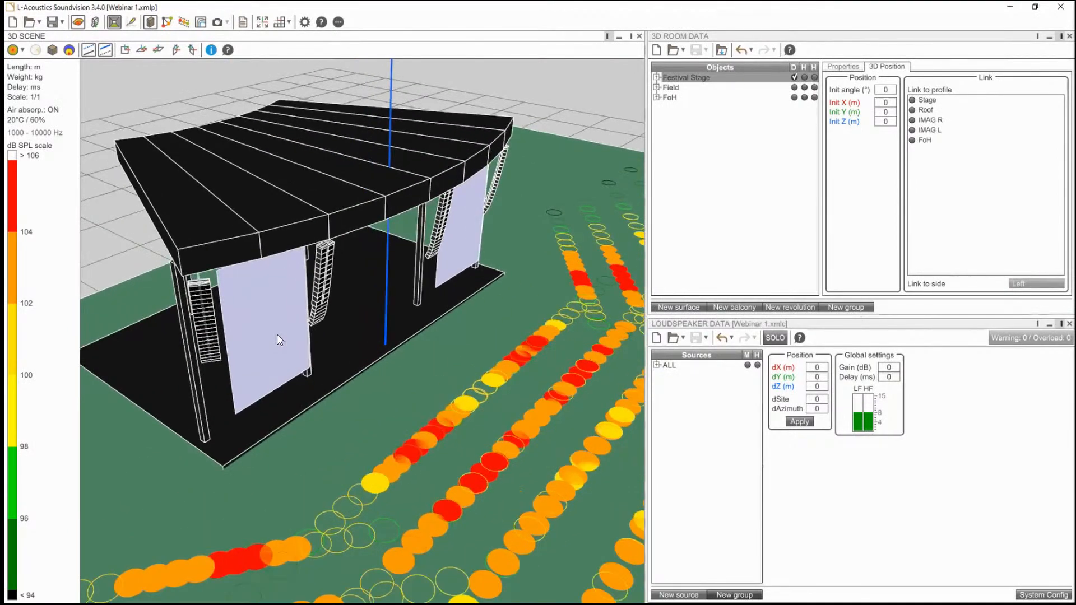
left_click(328, 273)
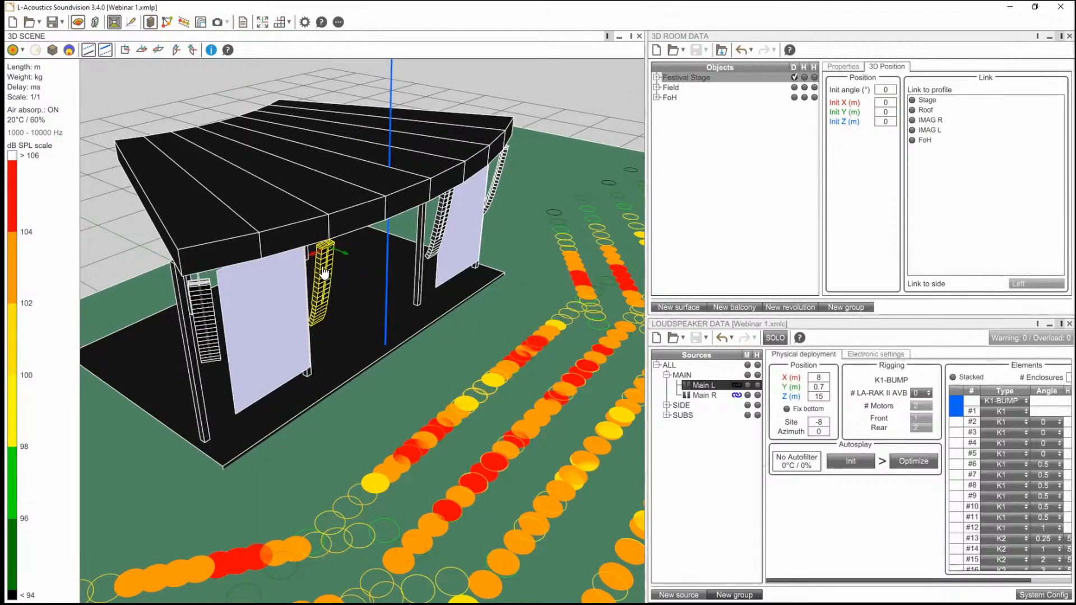
left_click_drag(324, 272, 364, 291)
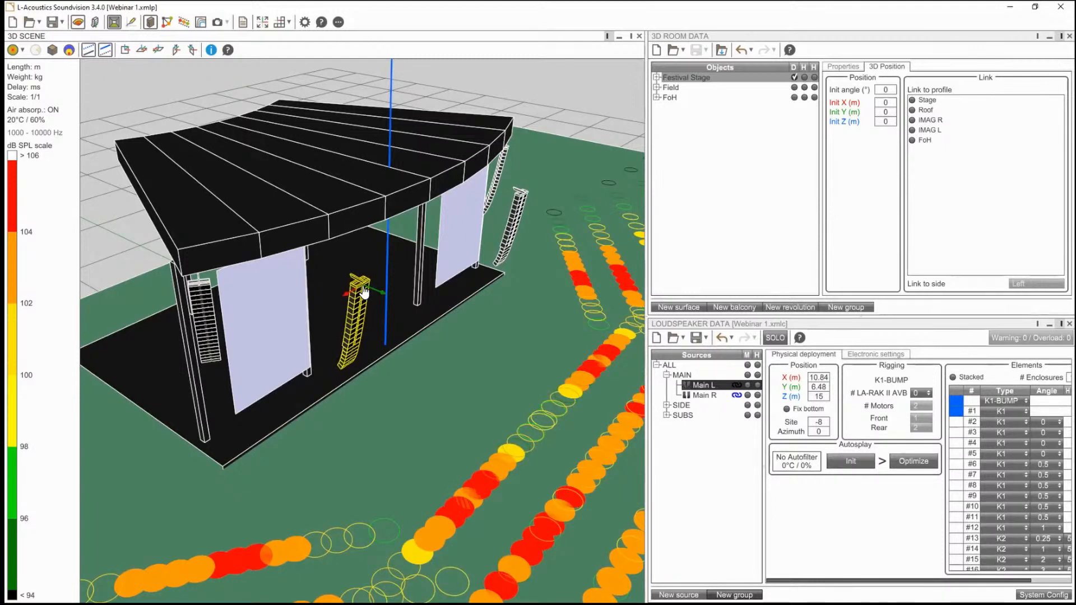
left_click(722, 338)
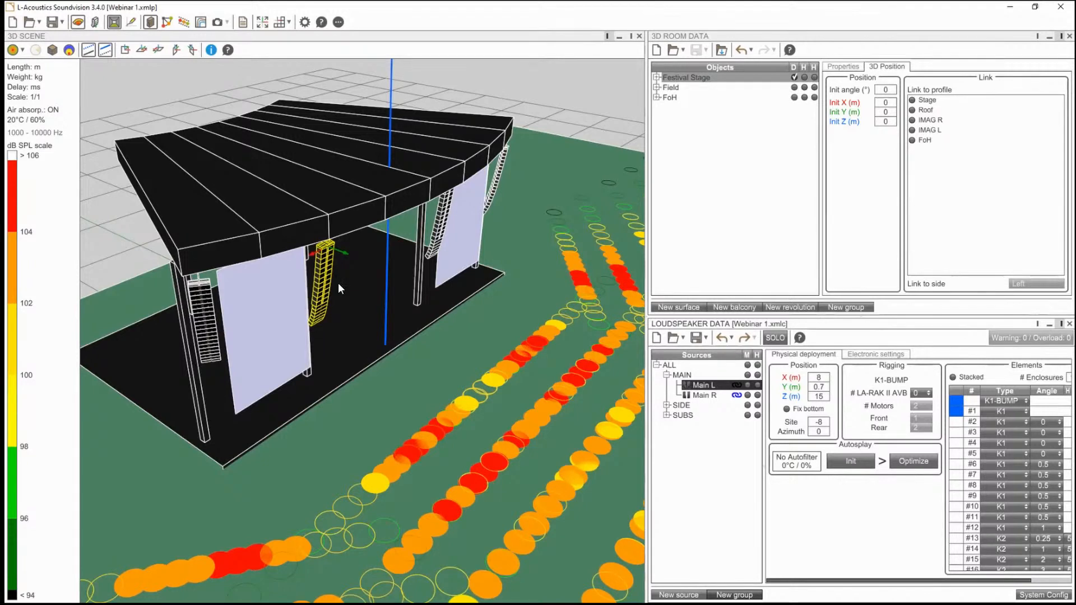
Create a new surface and take its first two points from the front edge of the stage roof.
left_click(347, 210)
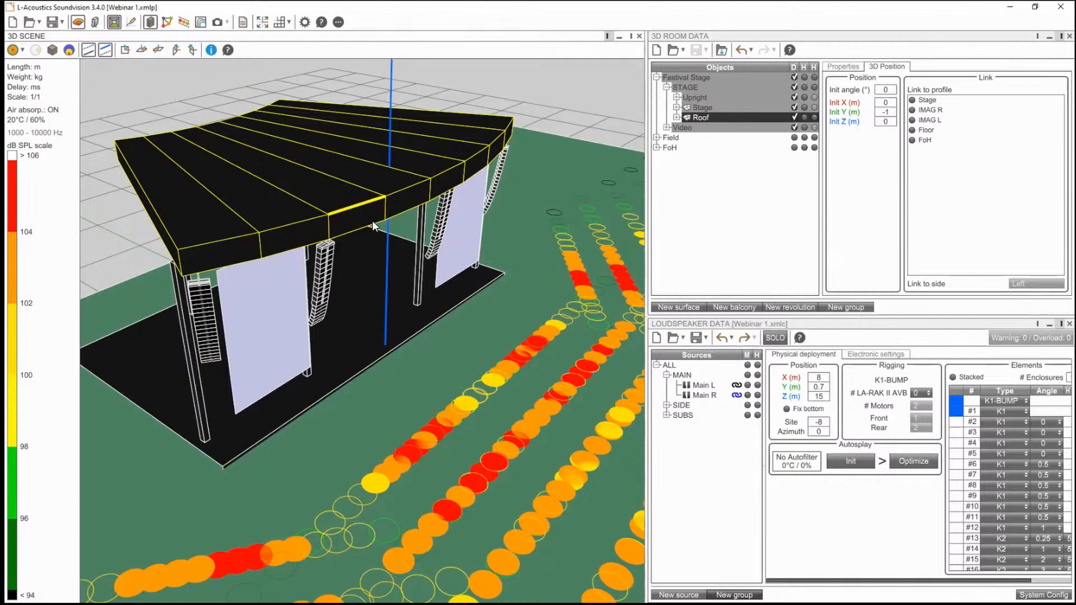
scroll(372, 220, "up", 5)
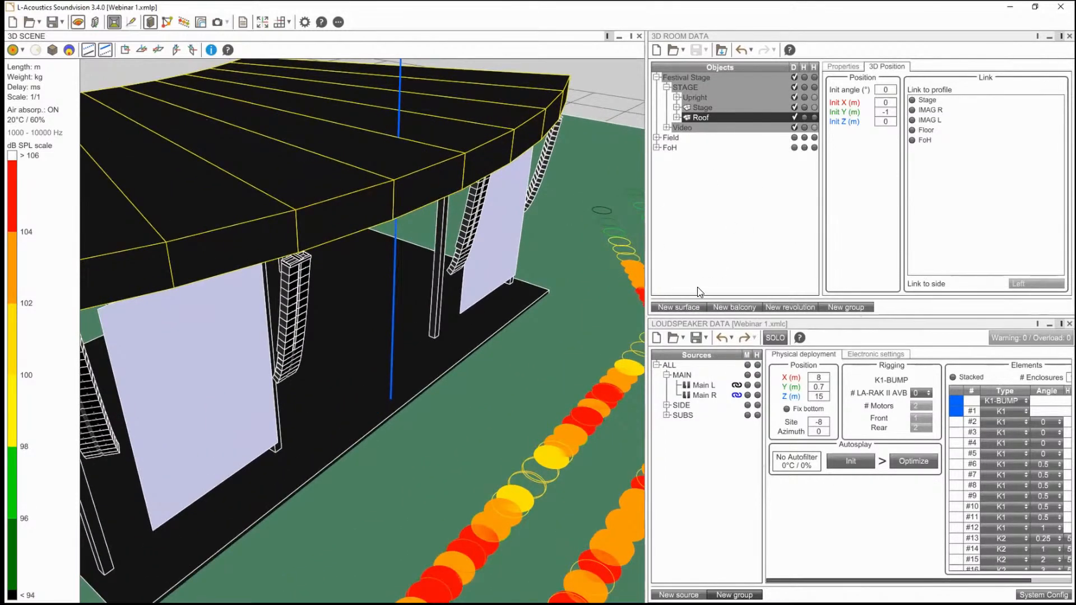
left_click(698, 307)
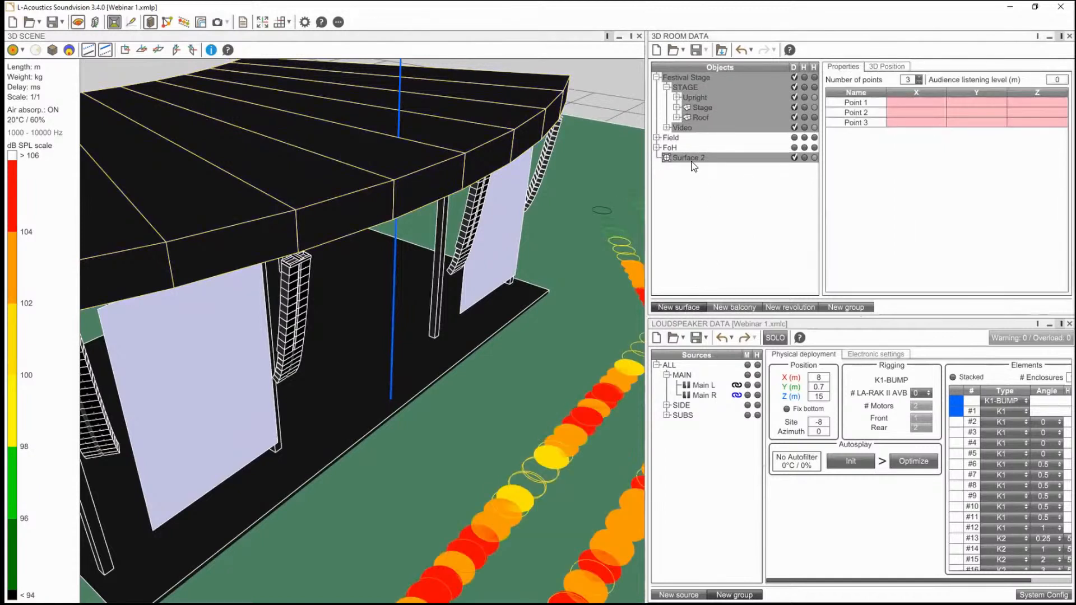
left_click(692, 159)
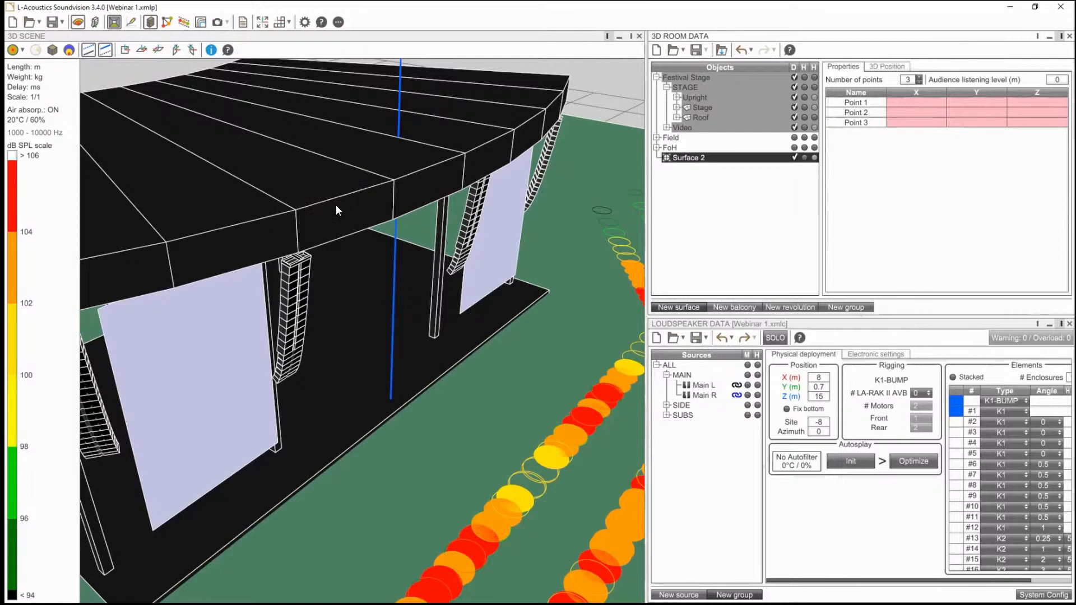
left_click_drag(256, 173, 278, 204)
scroll(278, 205, "up", 3)
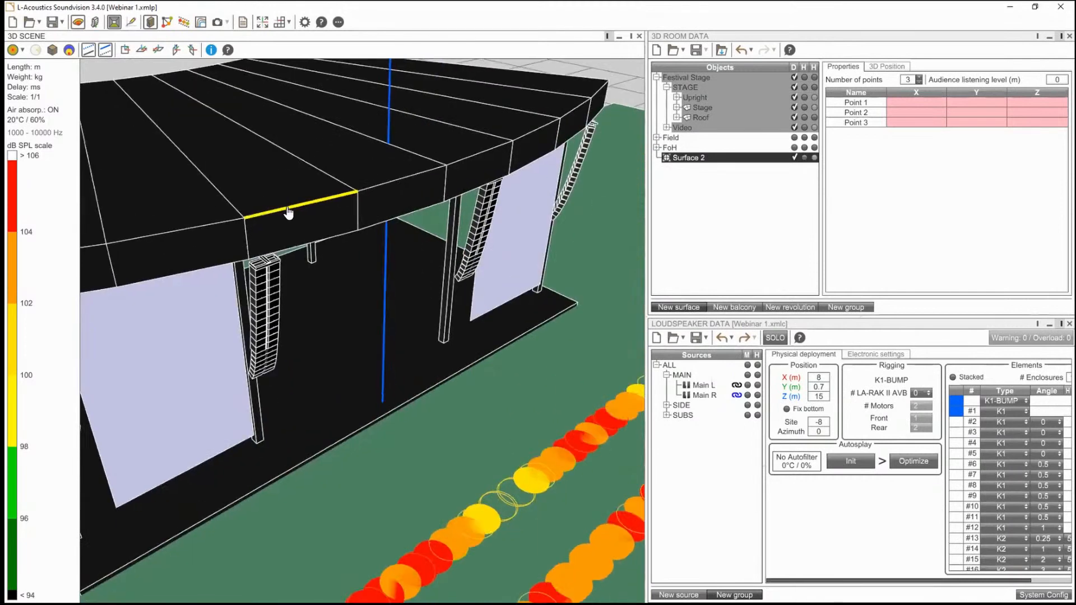
left_click(321, 205)
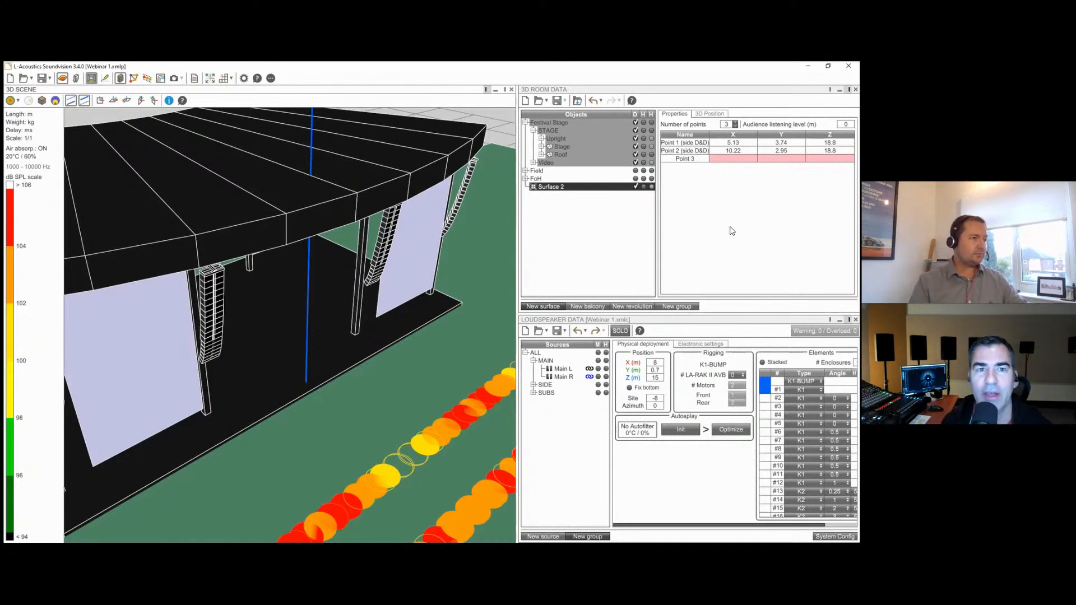
Delete the incomplete new surface from the room objects.
right_click(546, 188)
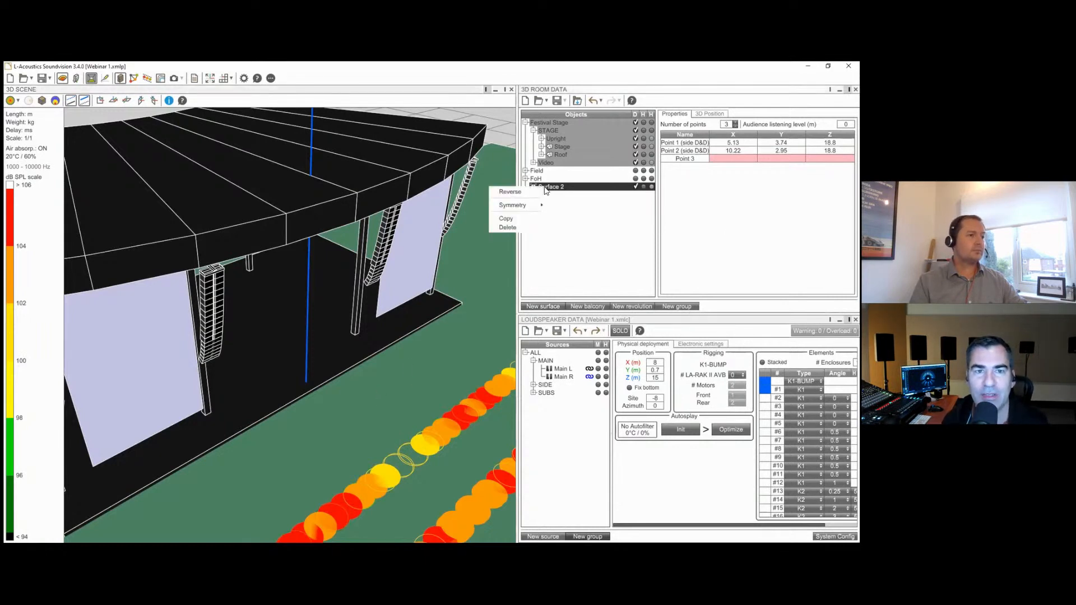
left_click(507, 227)
left_click(413, 394)
Select the Main L array in the 3D scene and move it to about X 8.66 m, Y 1.37 m.
scroll(419, 383, "down", 8)
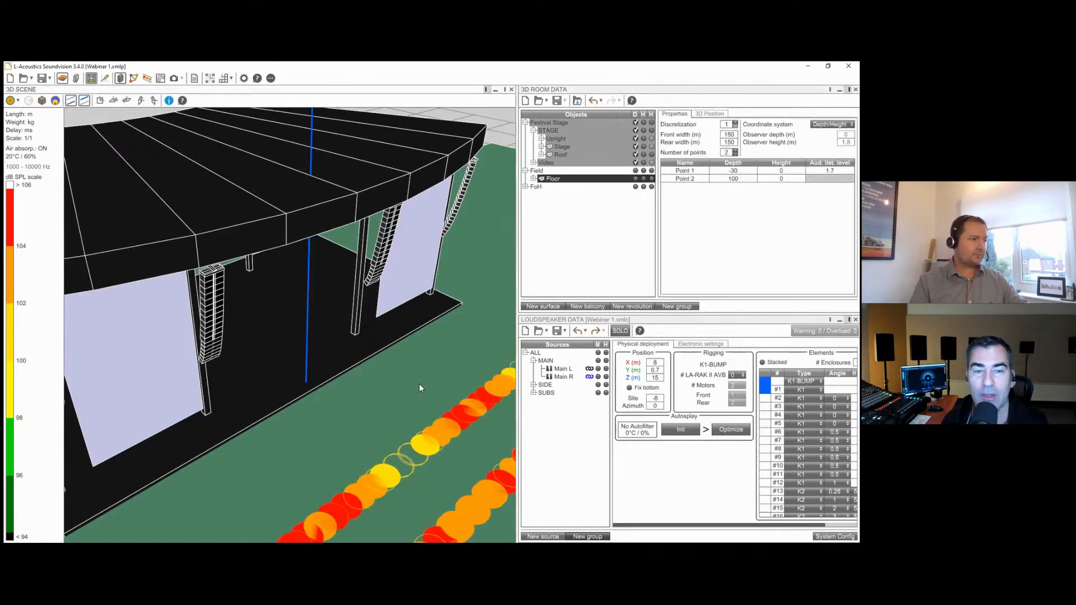
middle_click_drag(271, 267, 271, 268)
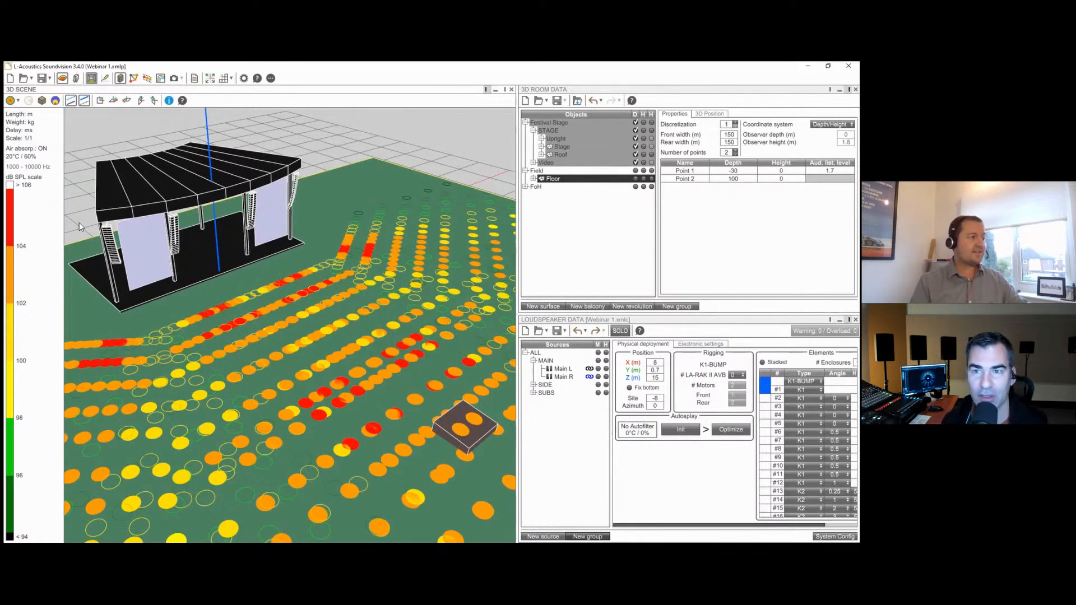
scroll(207, 195, "up", 2)
scroll(207, 194, "up", 3)
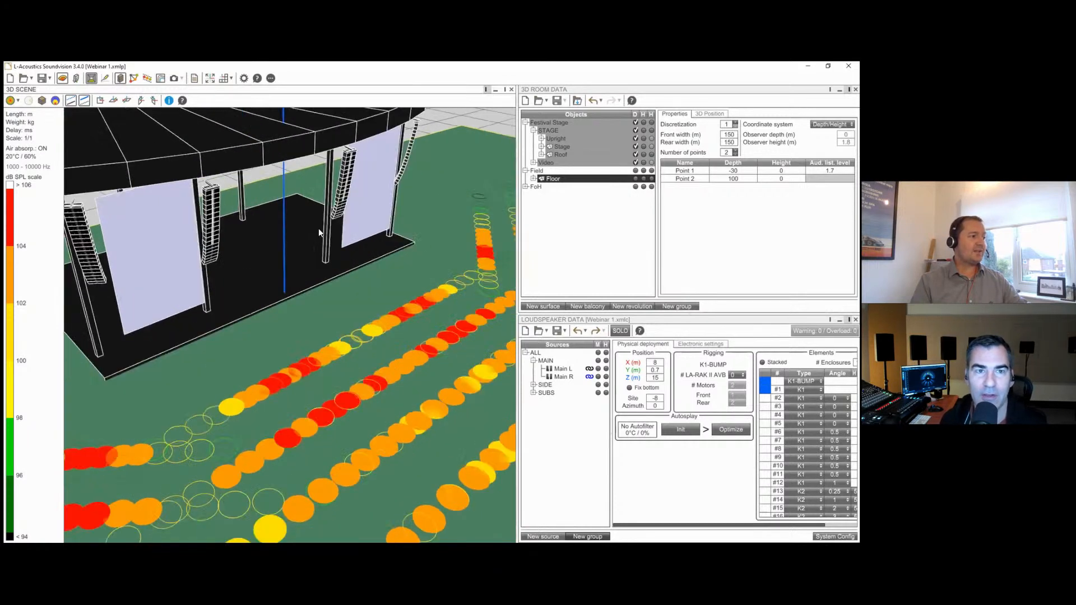
left_click(210, 201)
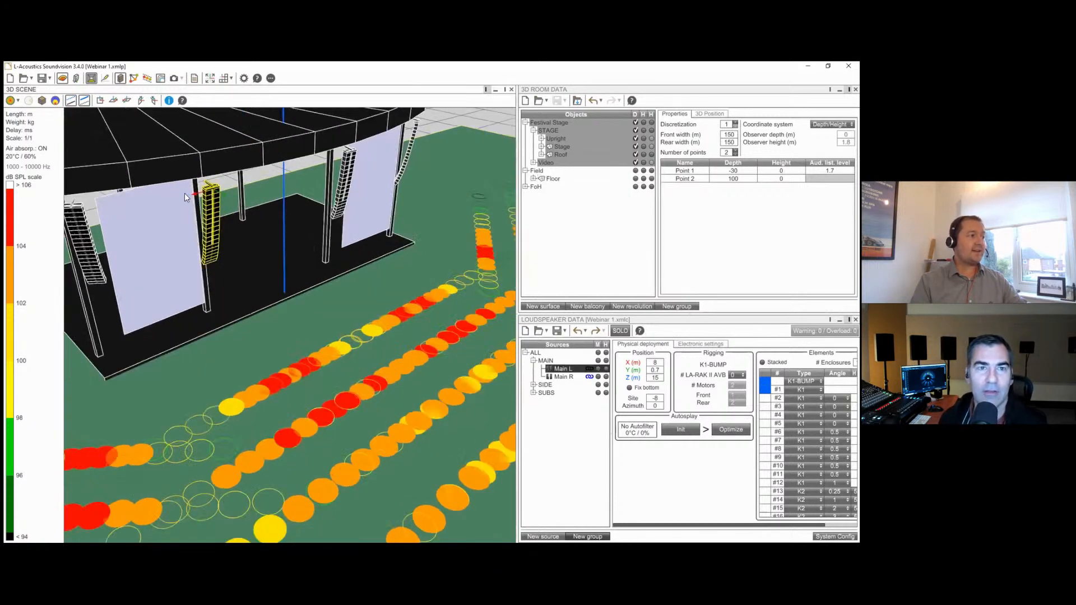
left_click_drag(212, 198, 211, 201)
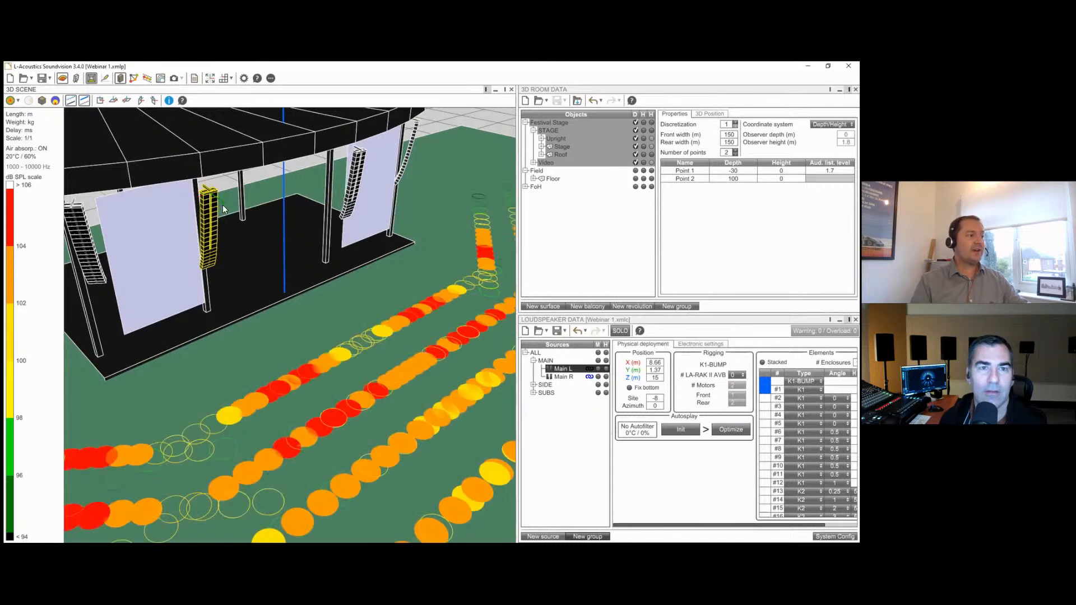
Try rotating the Main L array in the 3D scene to an azimuth of about 12.1°, and undo the rotation.
scroll(218, 203, "up", 5)
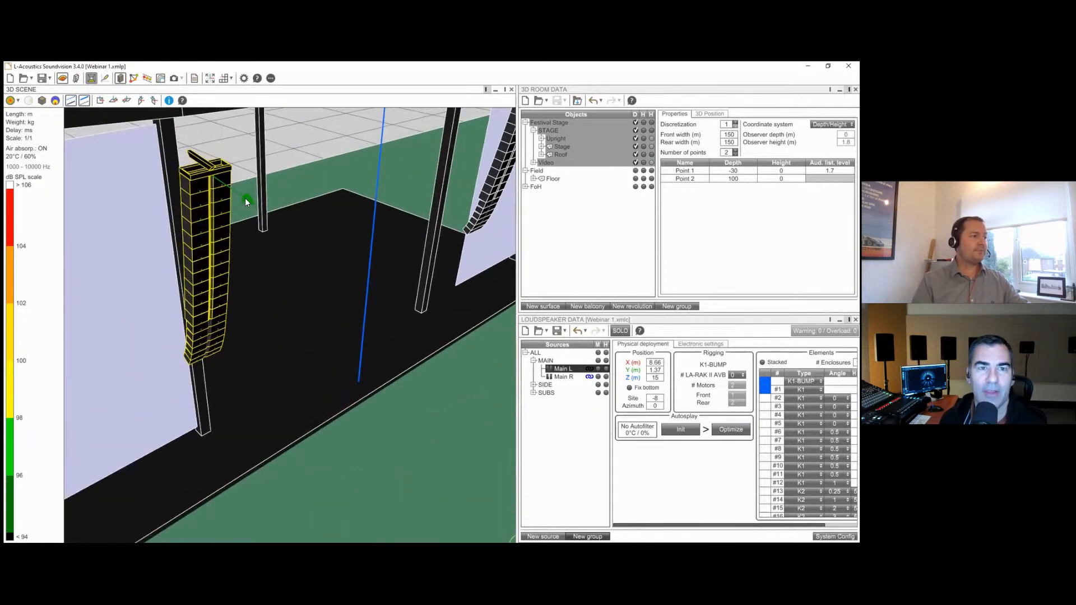
left_click_drag(246, 199, 211, 202)
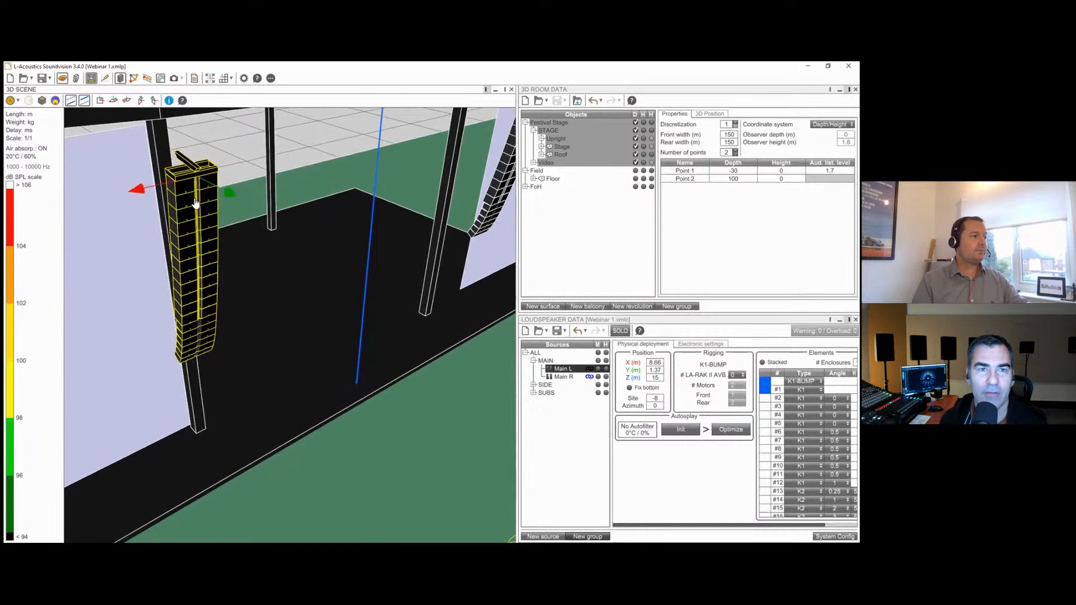
left_click(196, 202)
mouse_move(227, 202)
left_mouse_down()
mouse_move(197, 204)
mouse_move(224, 204)
left_mouse_up()
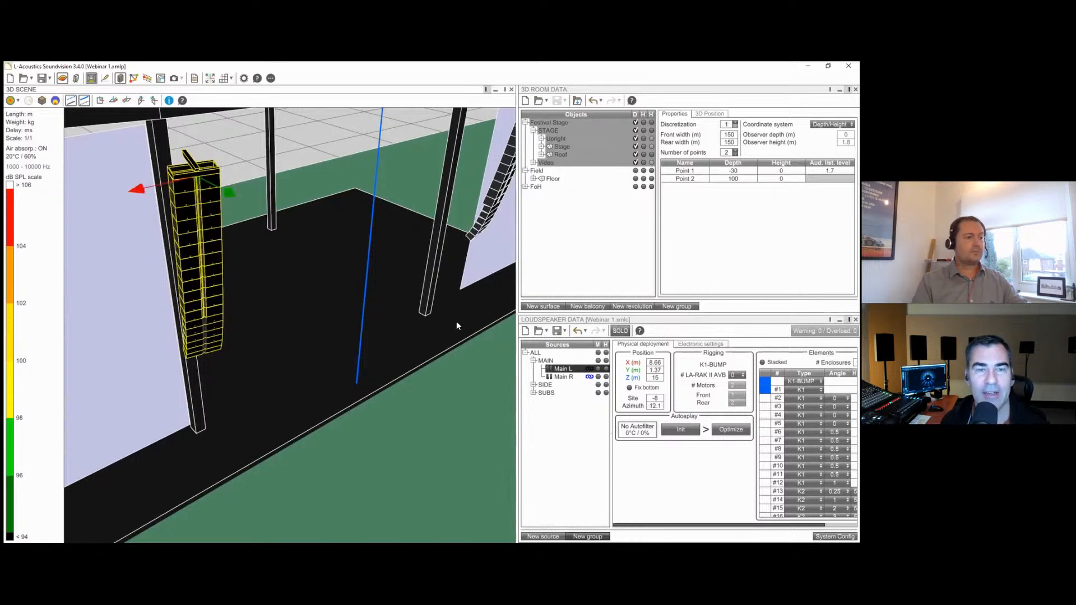
left_click(576, 332)
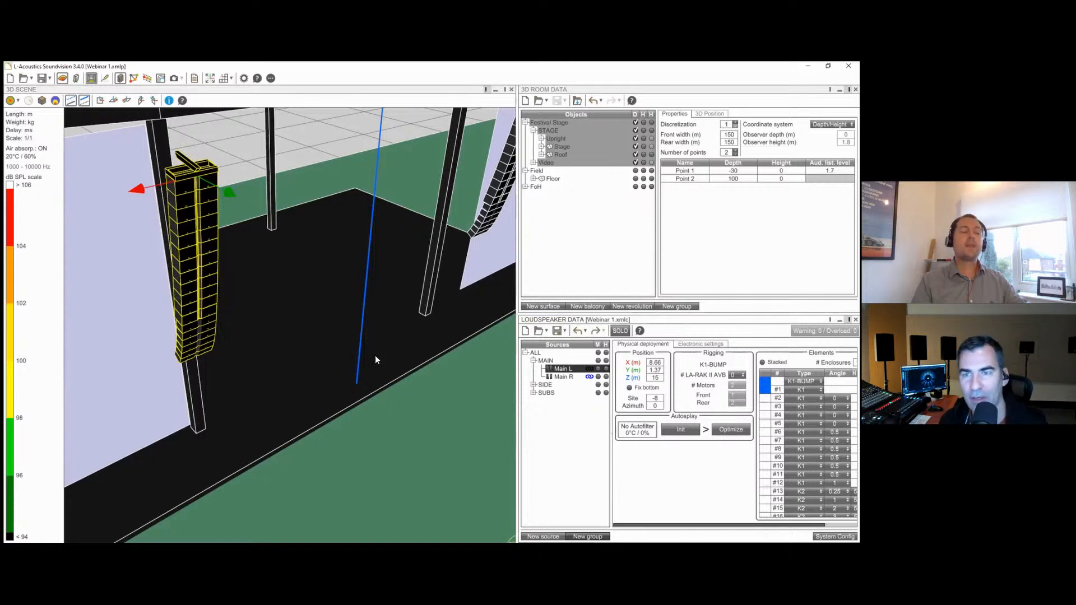
Open the Camera Toolbox, dock it below the loudspeaker data, and enlarge its area slightly.
left_click(387, 418)
scroll(387, 418, "down", 5)
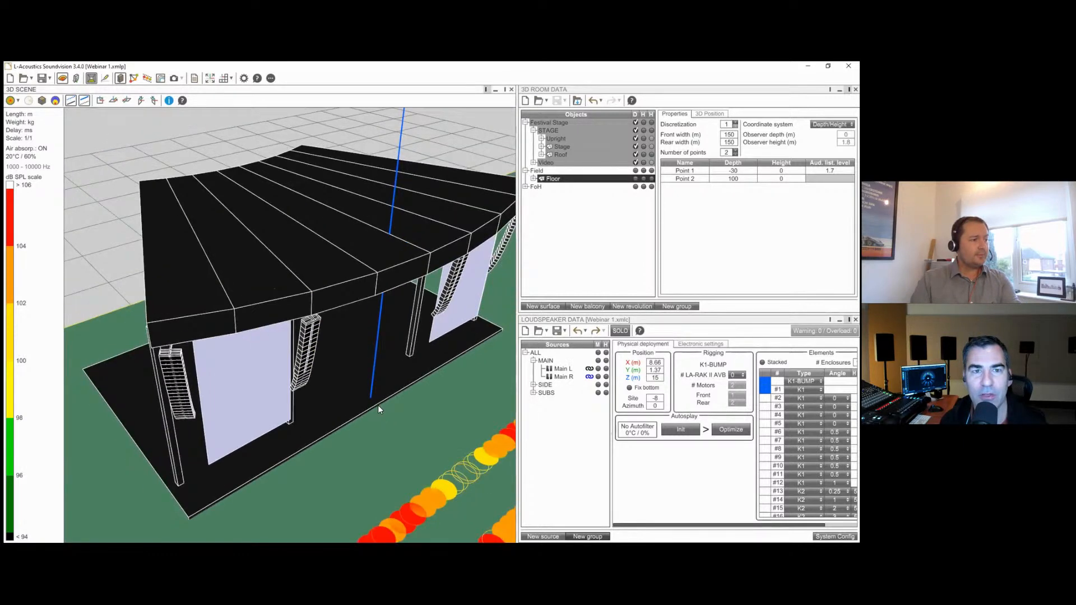
scroll(304, 349, "up", 4)
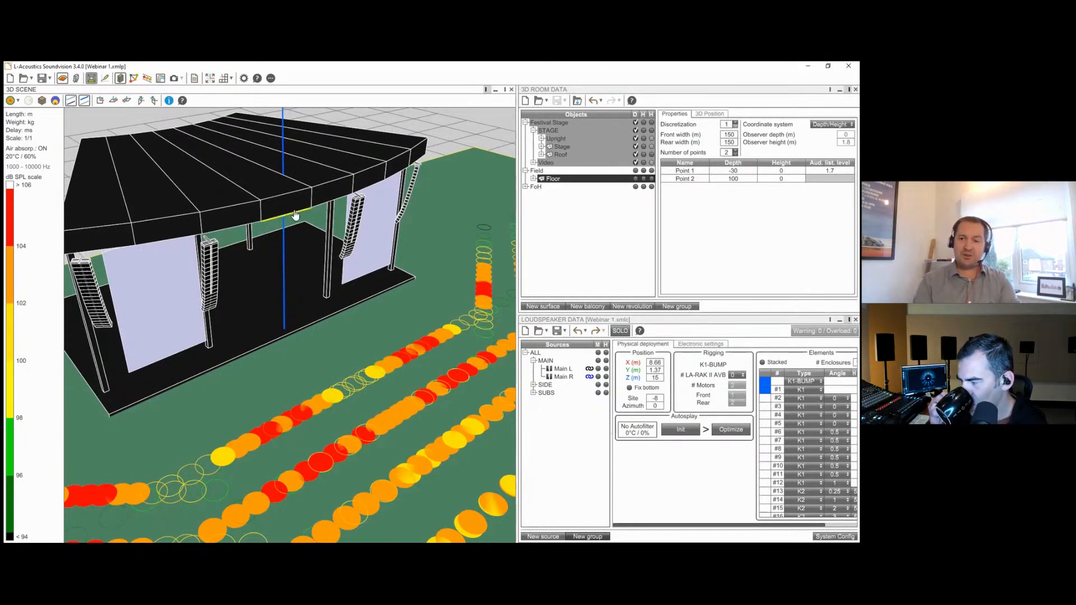
scroll(354, 335, "down", 5)
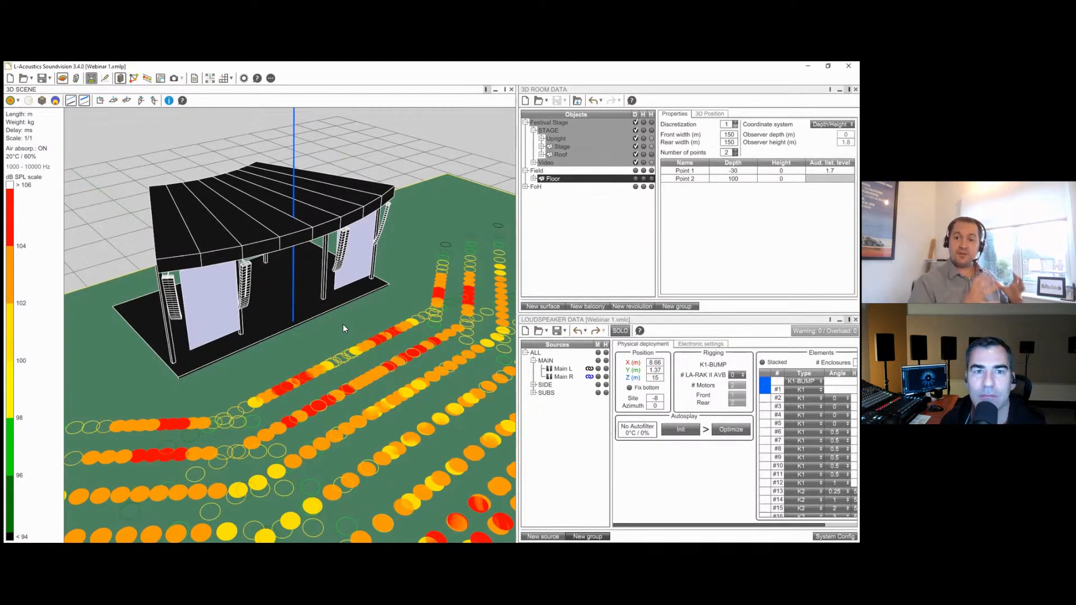
left_click(173, 81)
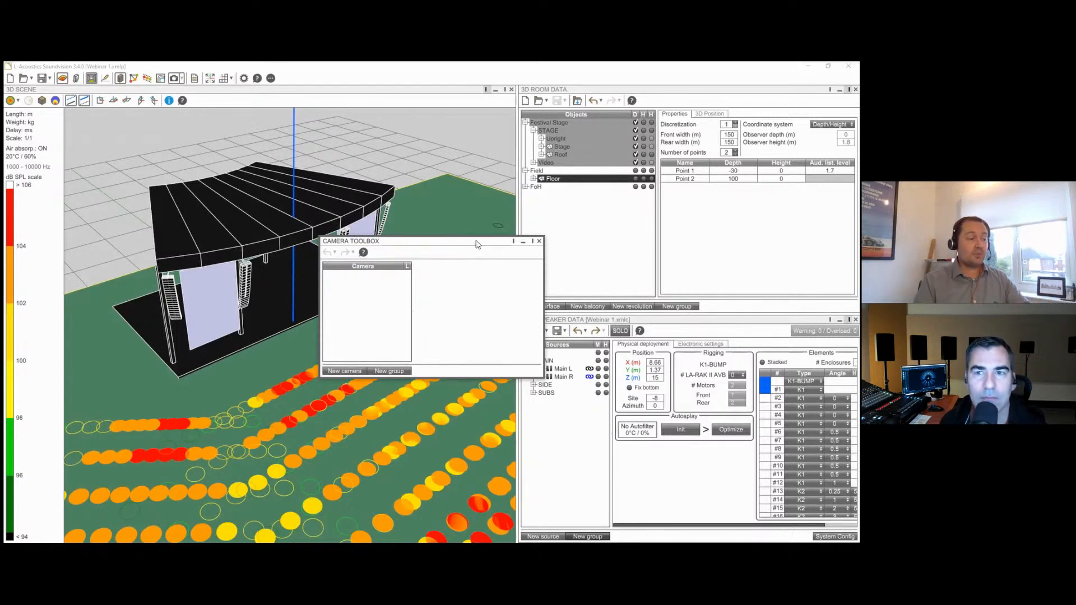
left_click(531, 241)
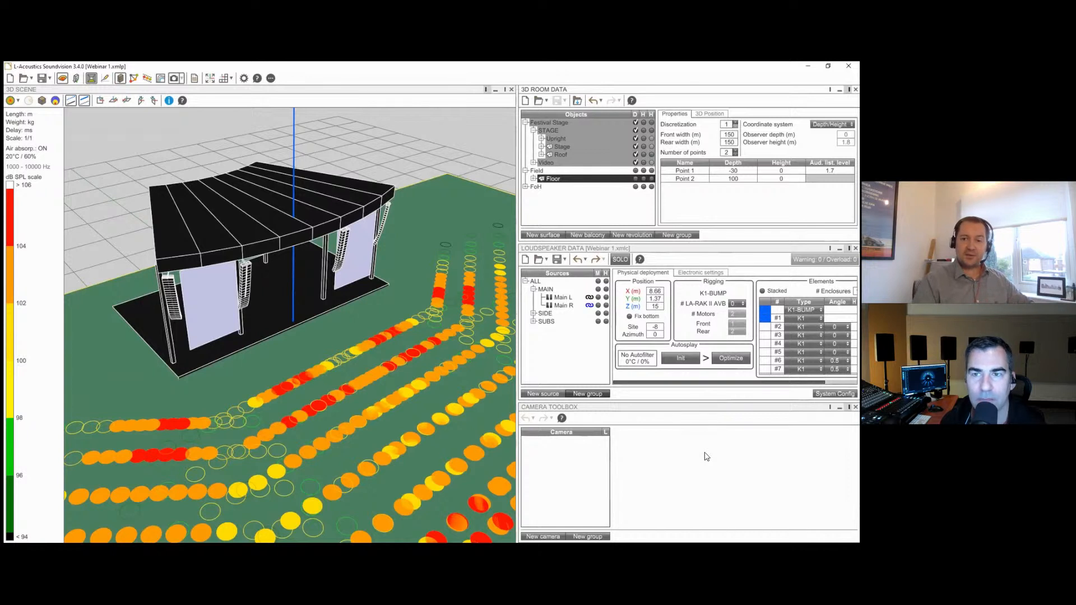
left_click_drag(690, 401, 689, 393)
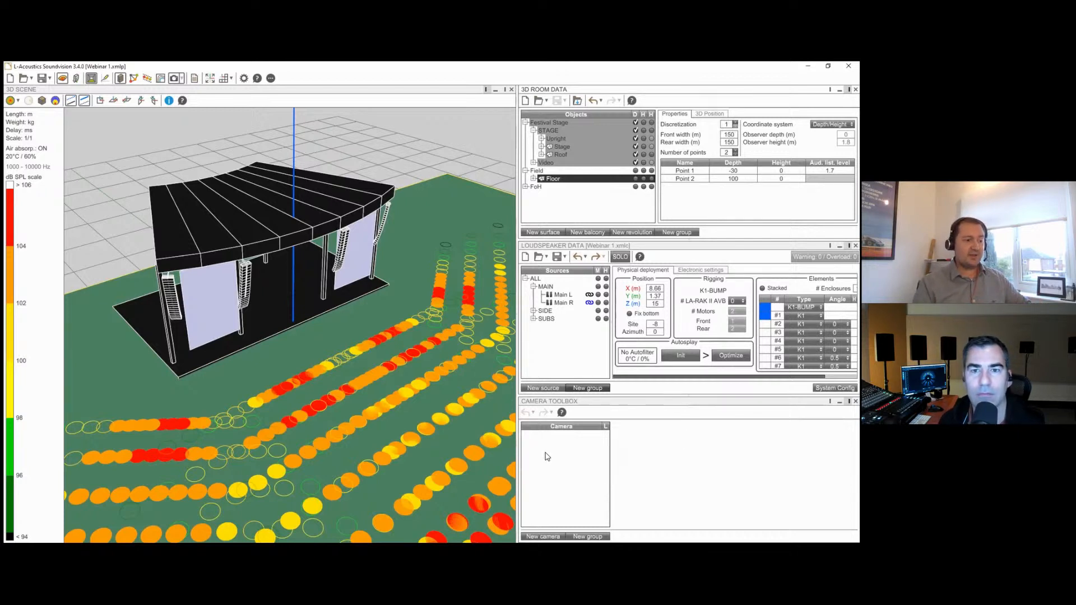
Frame the whole stage and the front of the field, and store this view as a new camera.
left_click(543, 537)
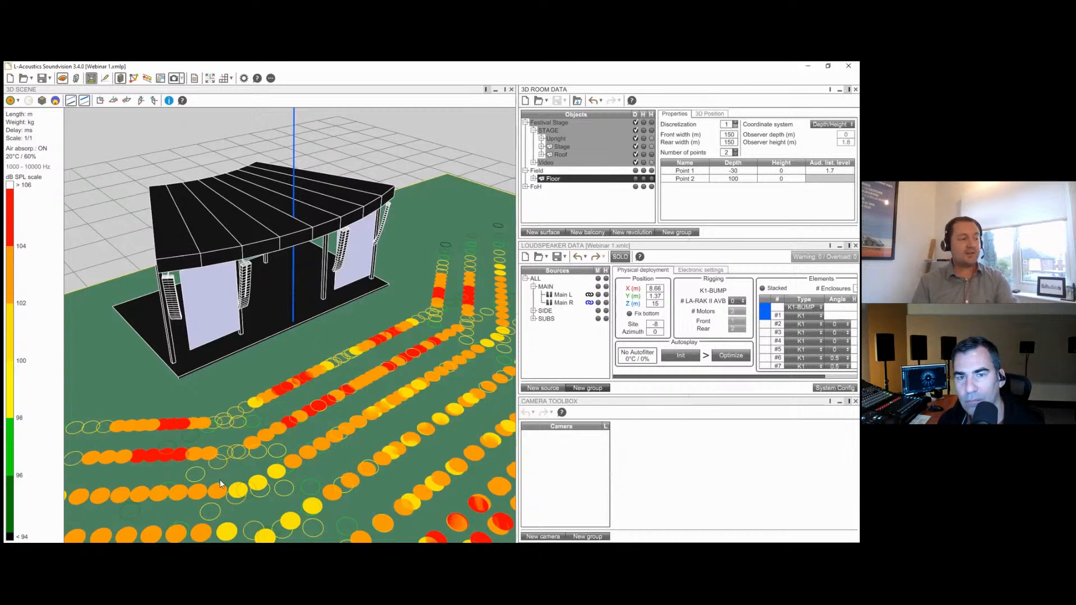
middle_click_drag(425, 386, 388, 379)
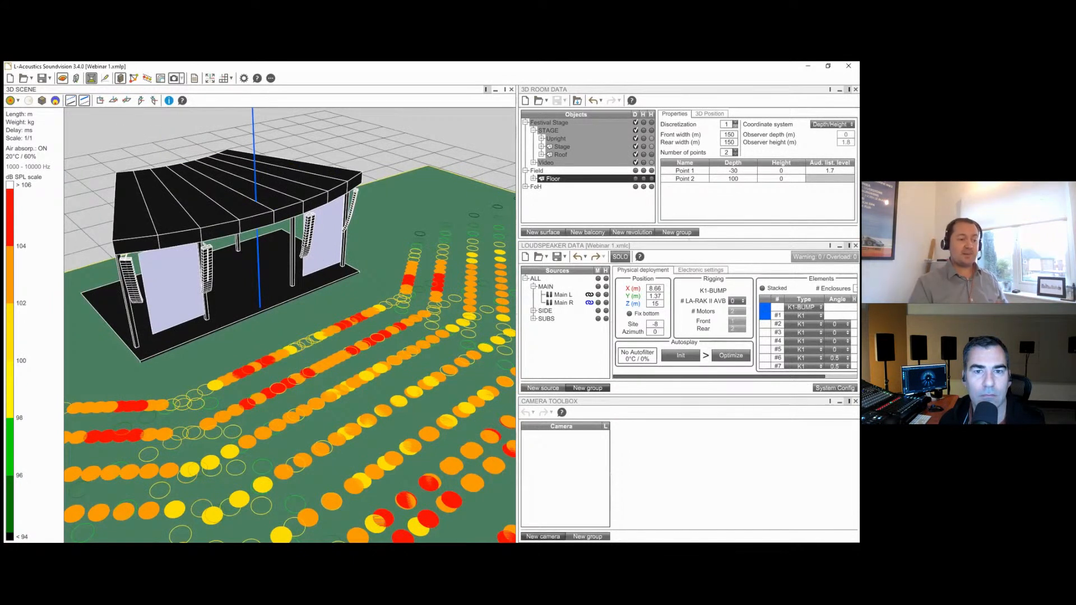
left_click(543, 536)
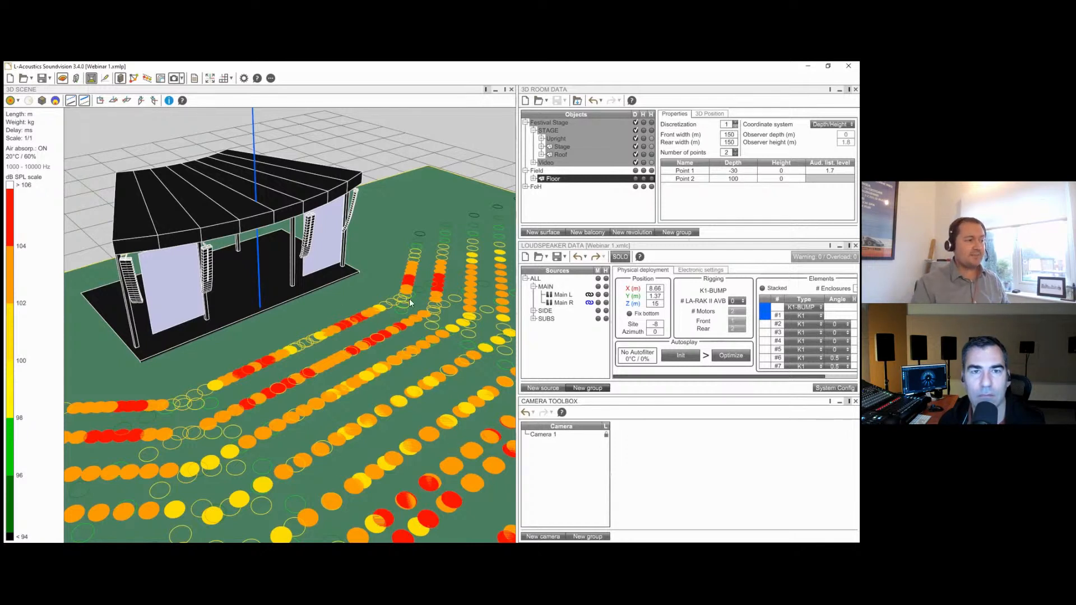
Move the 3D view away from the stored viewpoint and recall Camera 1, repeating this from a second viewpoint.
left_click_drag(254, 287, 421, 294)
scroll(398, 282, "up", 4)
scroll(394, 280, "up", 3)
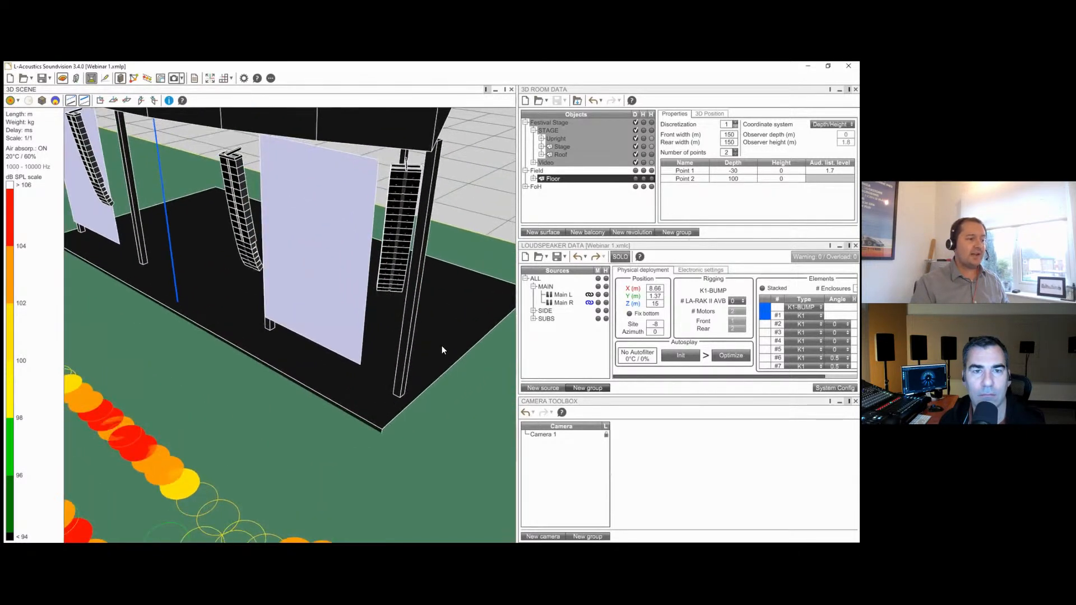
left_click(541, 435)
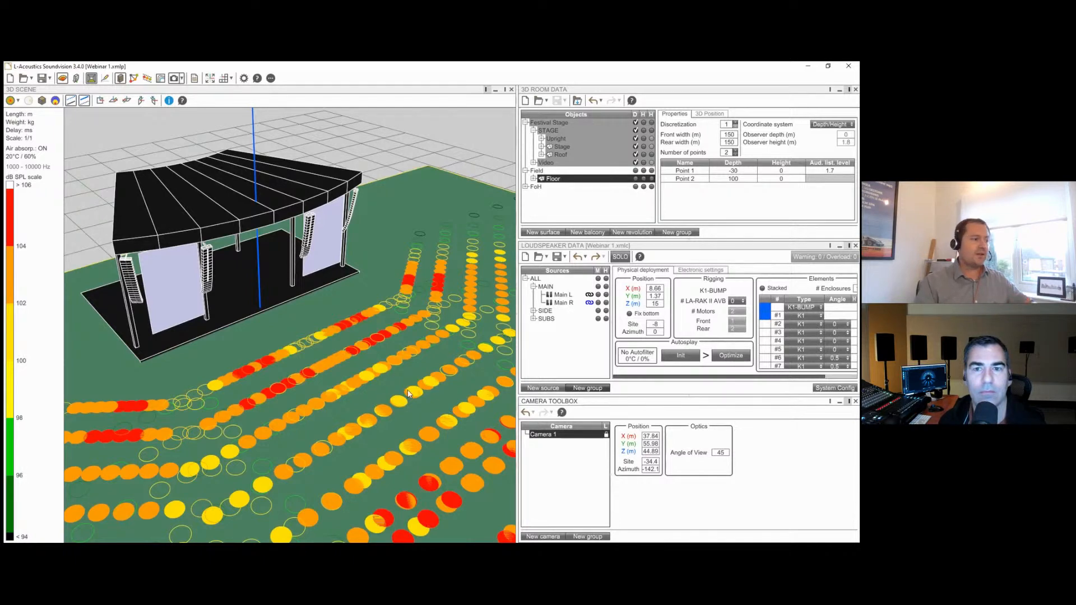
scroll(379, 384, "down", 2)
scroll(379, 384, "up", 3)
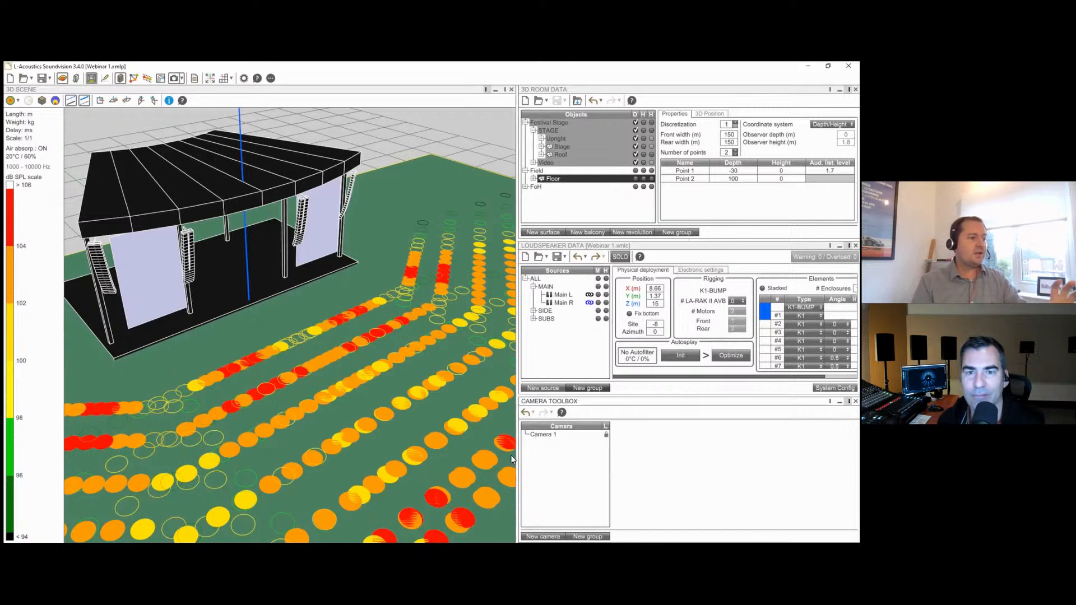
left_click(542, 435)
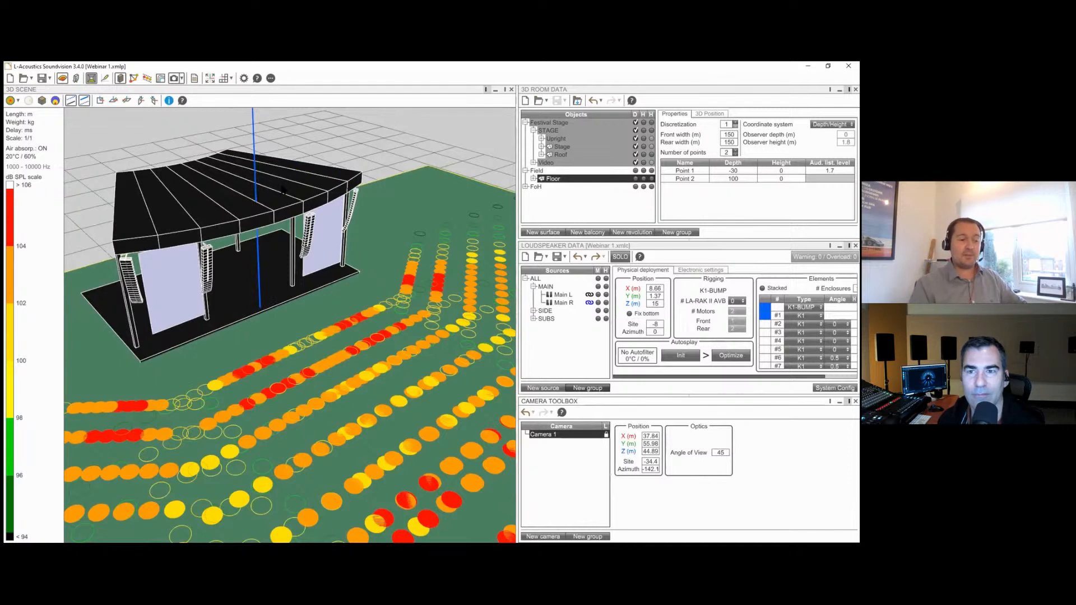
Store a lower view from beside the stage as a second camera, and switch between the two cameras, ending on Camera 1.
left_click_drag(214, 435, 448, 387)
left_click(544, 536)
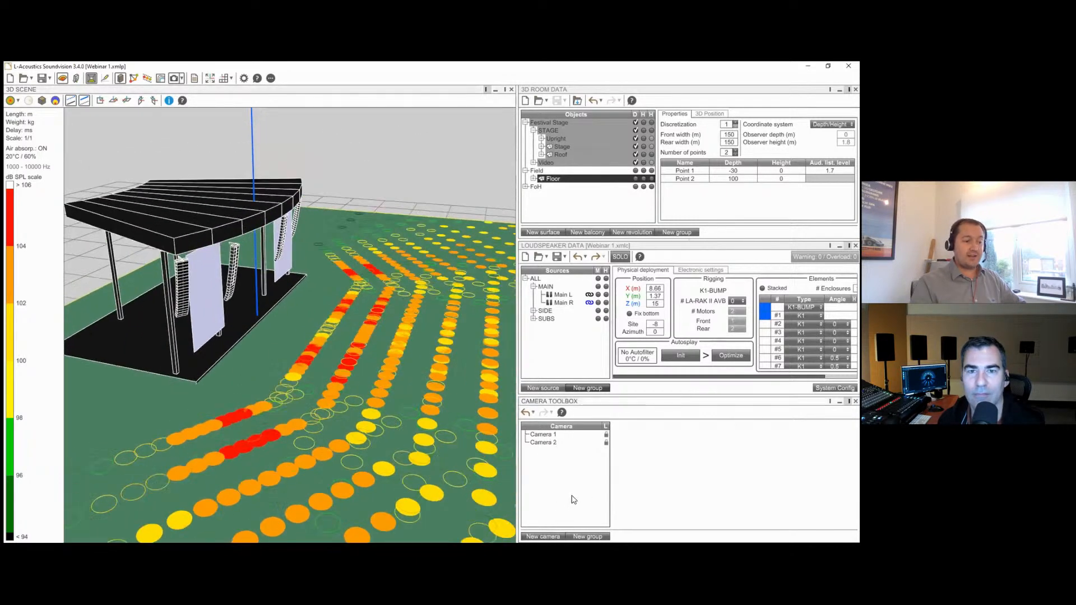
left_click(542, 442)
left_click(543, 435)
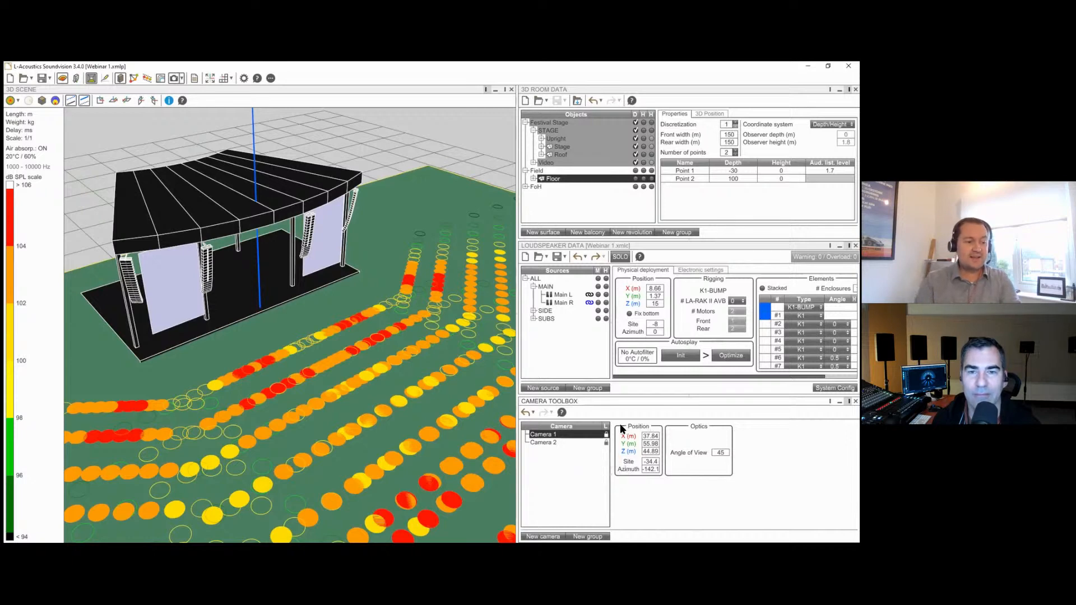
left_click(547, 444)
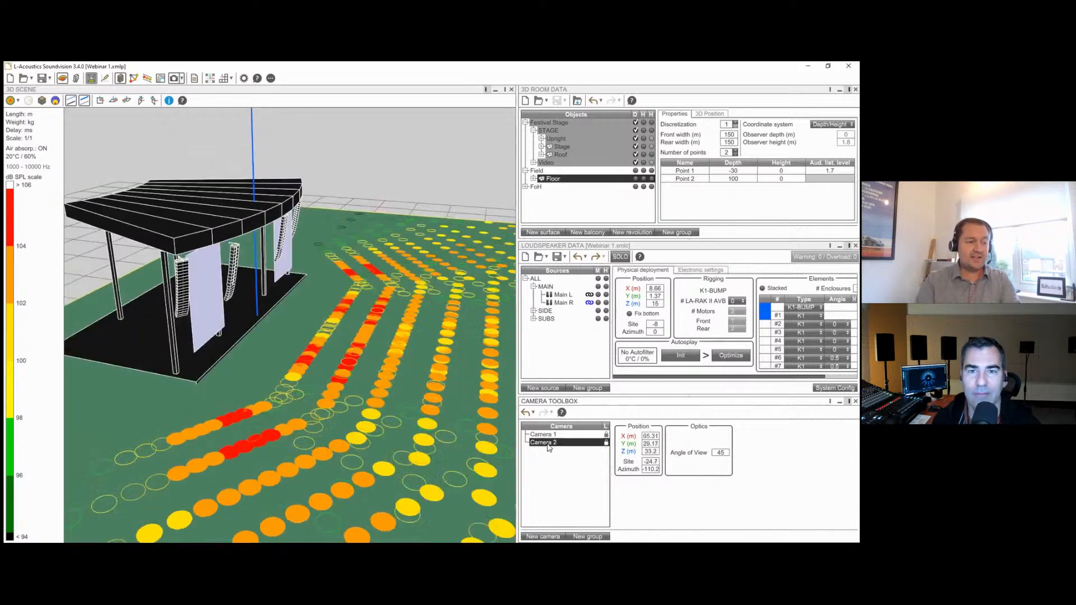
left_click(544, 435)
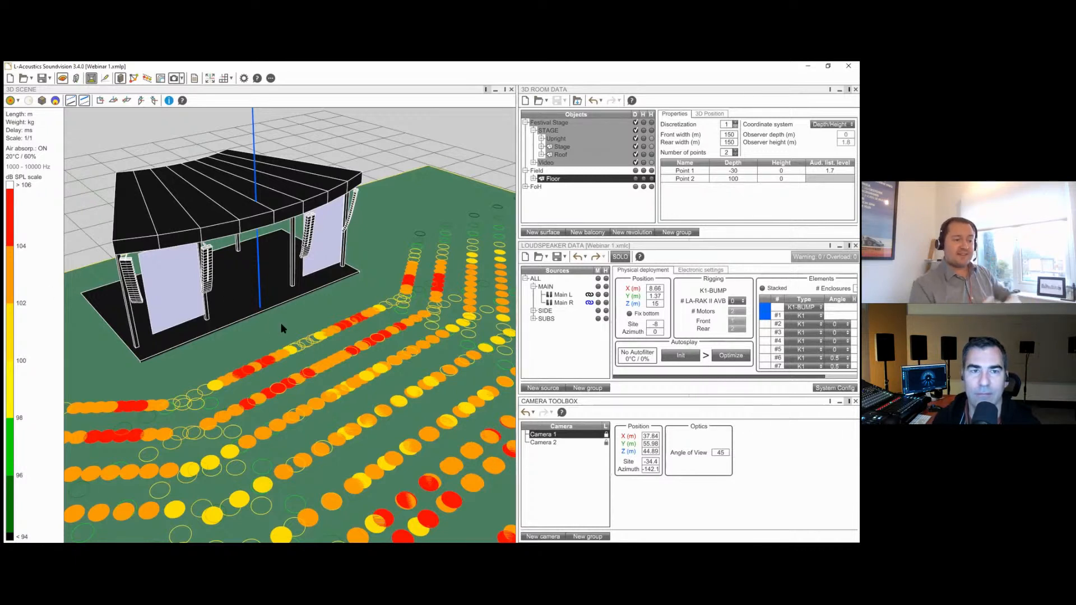
Centre Camera 1 facing the stage by setting its X position to 0 m and its azimuth to 180°.
double_click(651, 436)
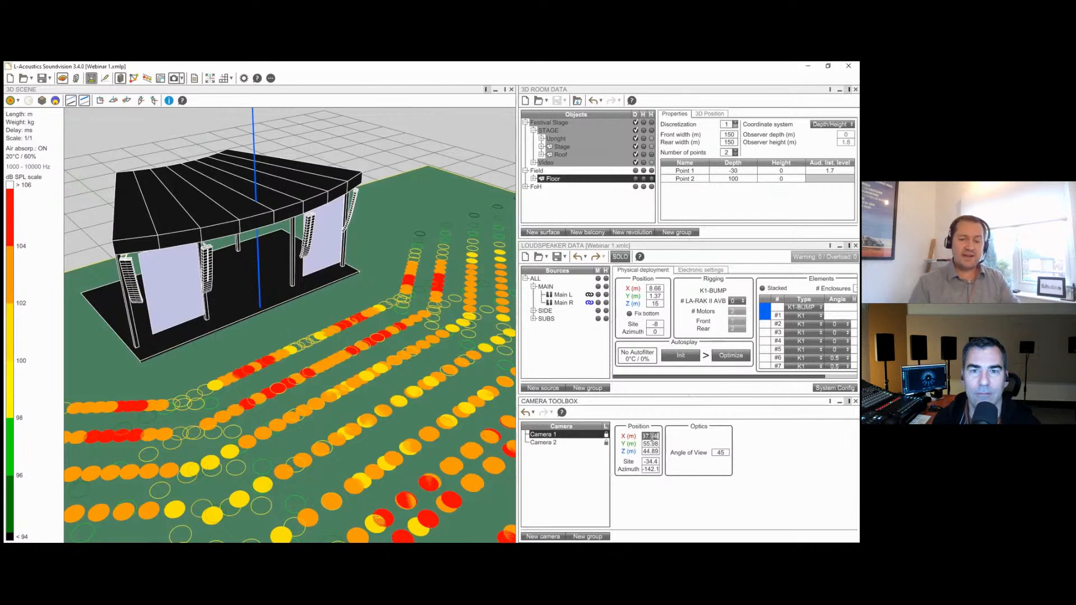
type("0")
key("Return")
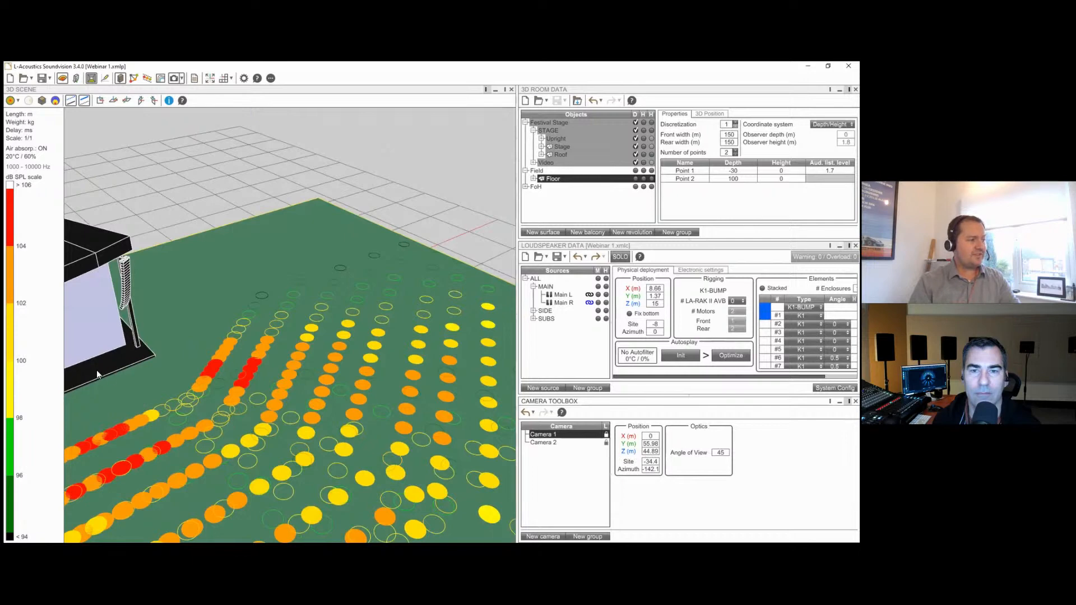
double_click(650, 469)
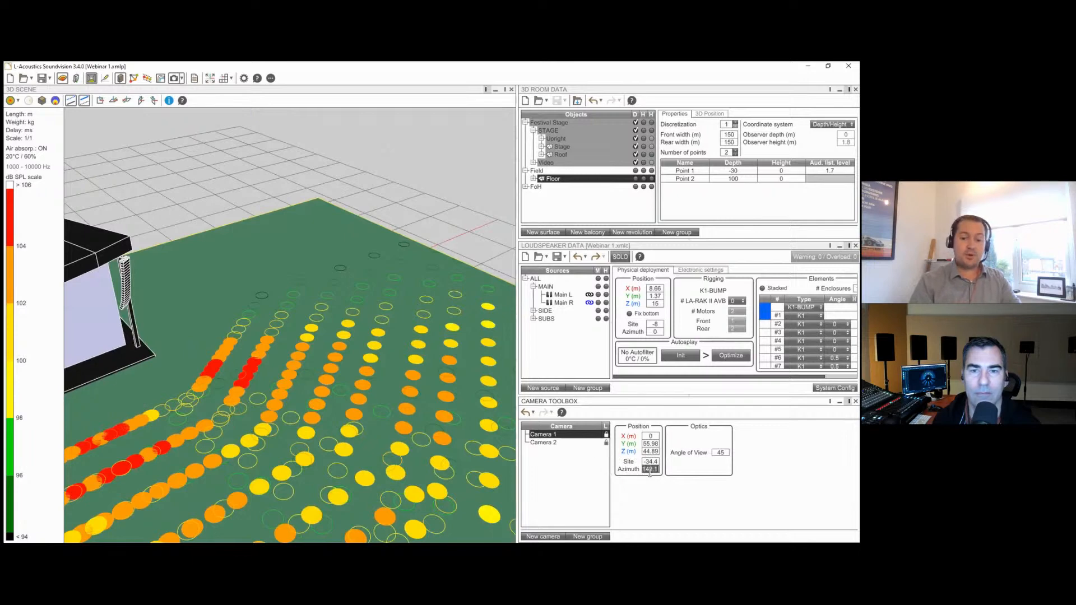
type("18")
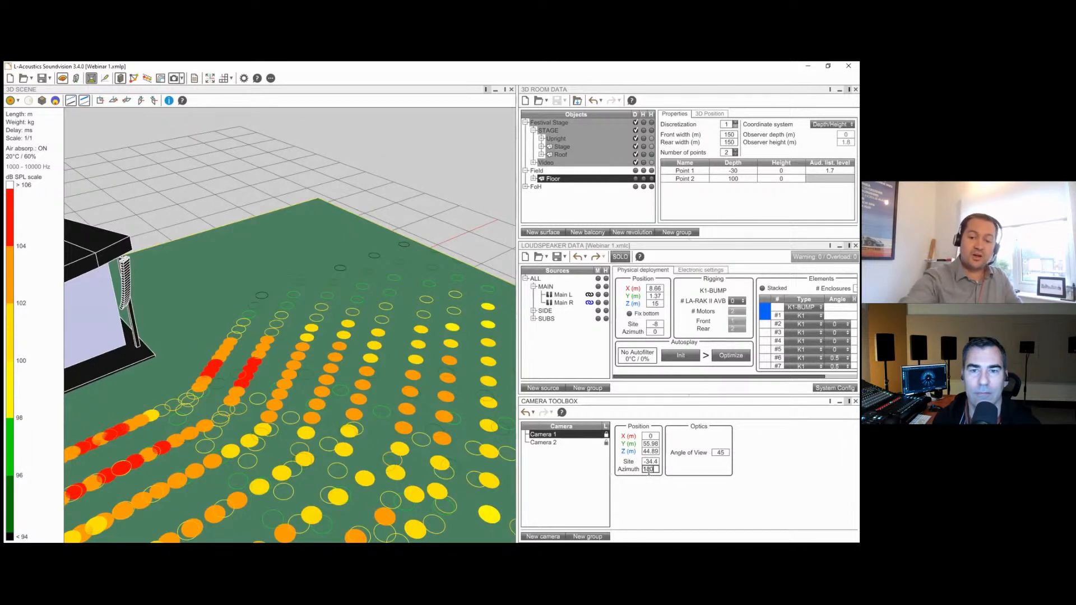
type("0")
key("Return")
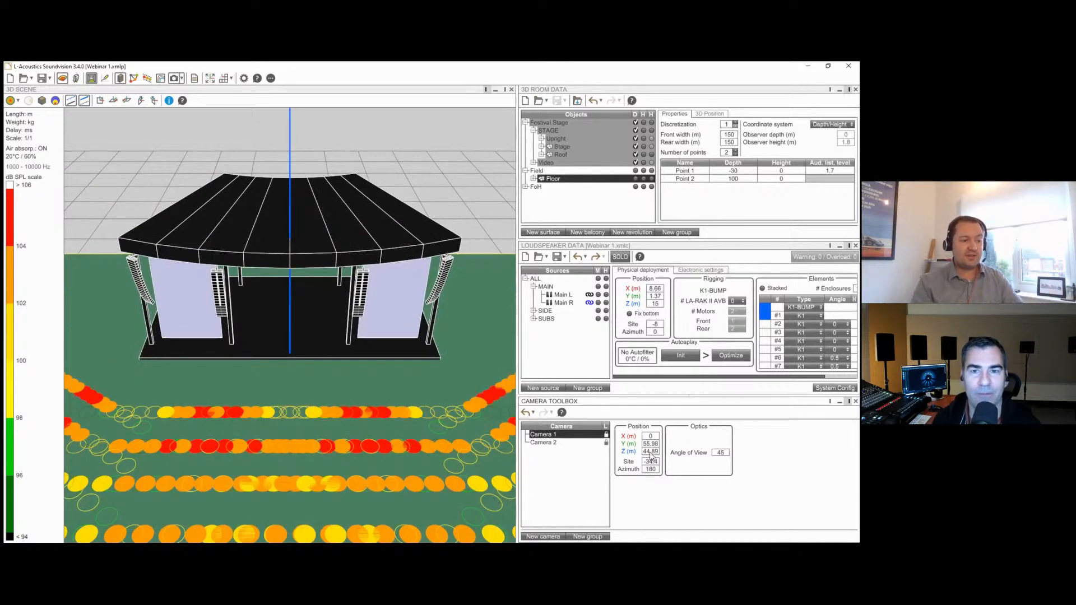
Set Camera 1's Z position to 2.5 m and its site angle to 5°.
double_click(651, 451)
type("1")
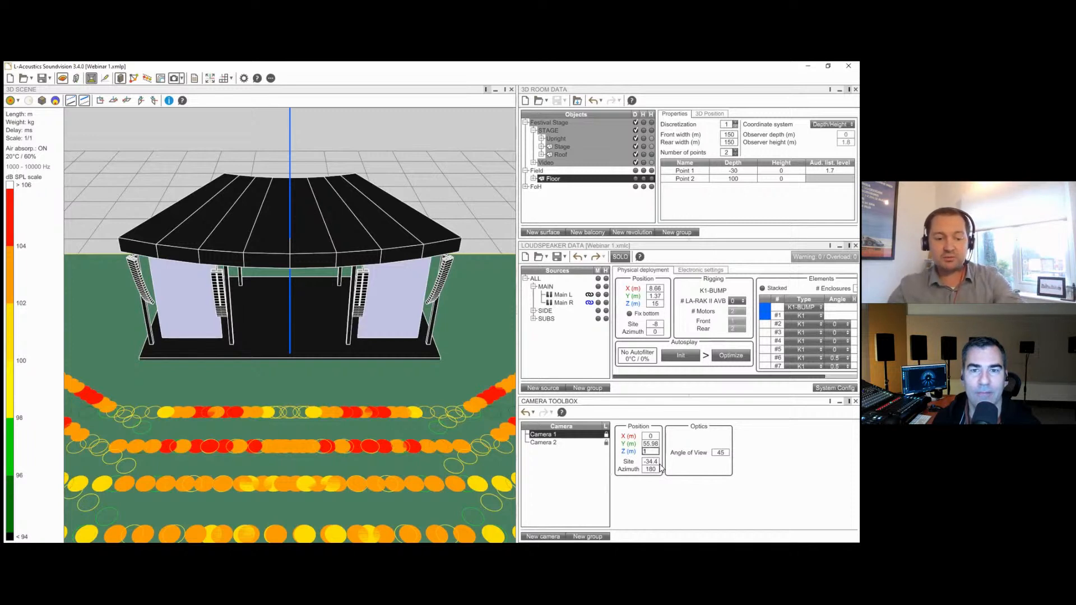
key("Return")
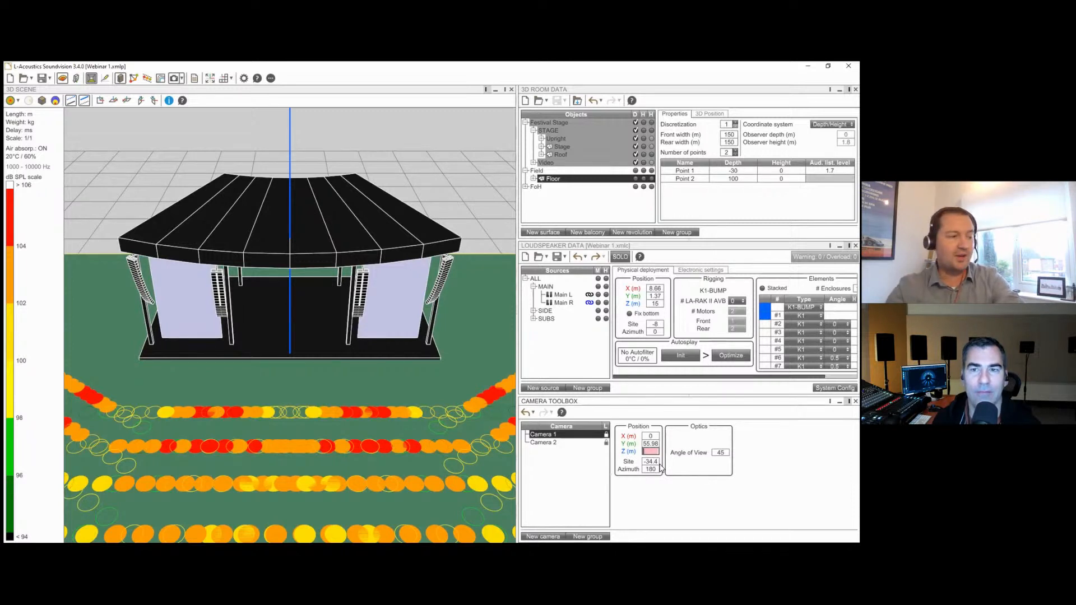
type("2.5")
key("Return")
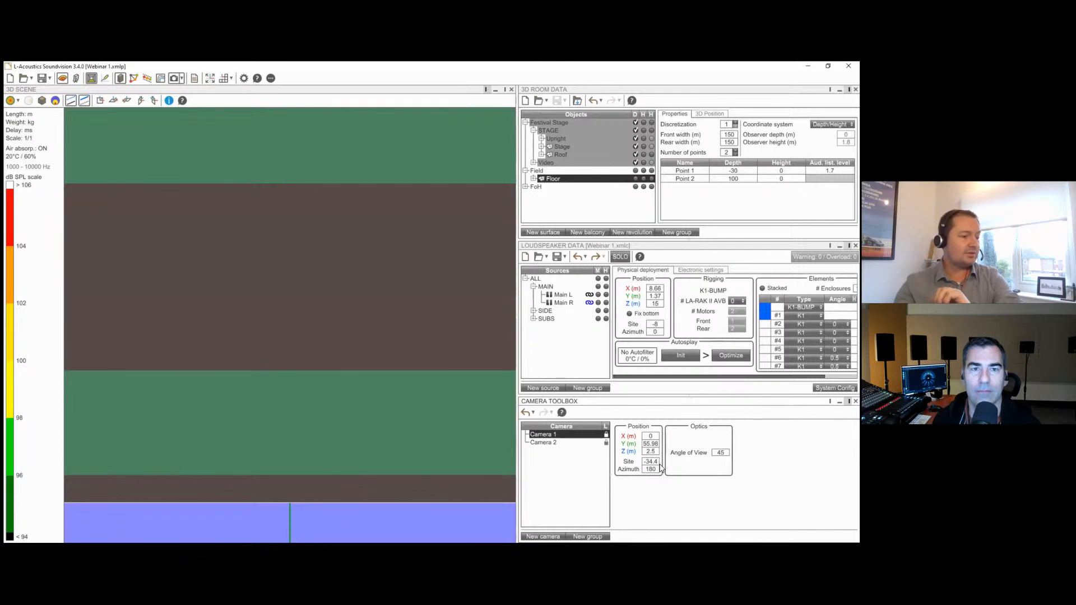
double_click(650, 461)
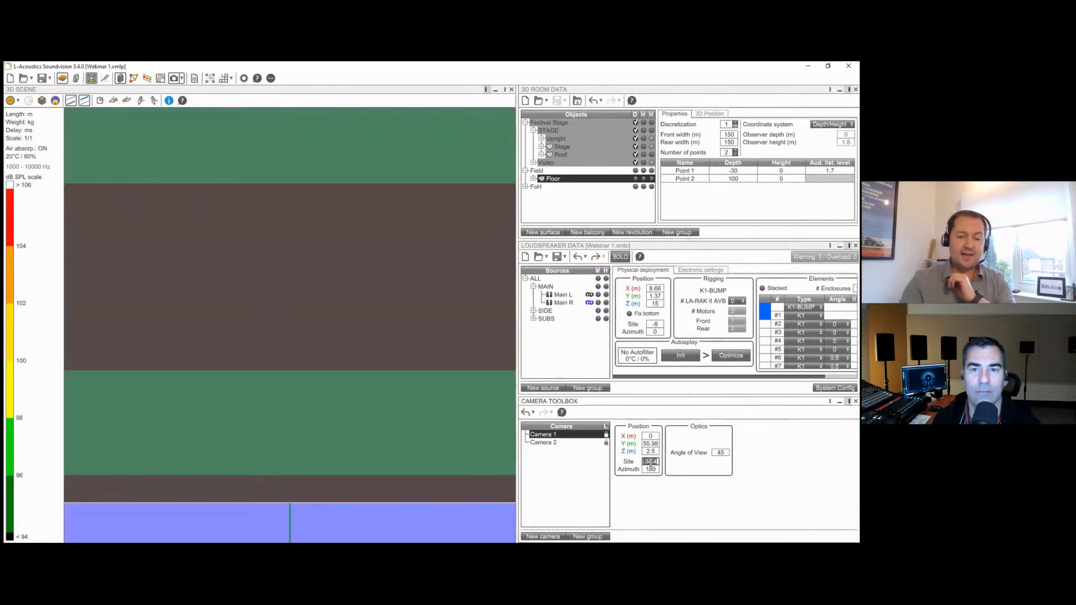
type("-5")
key("Return")
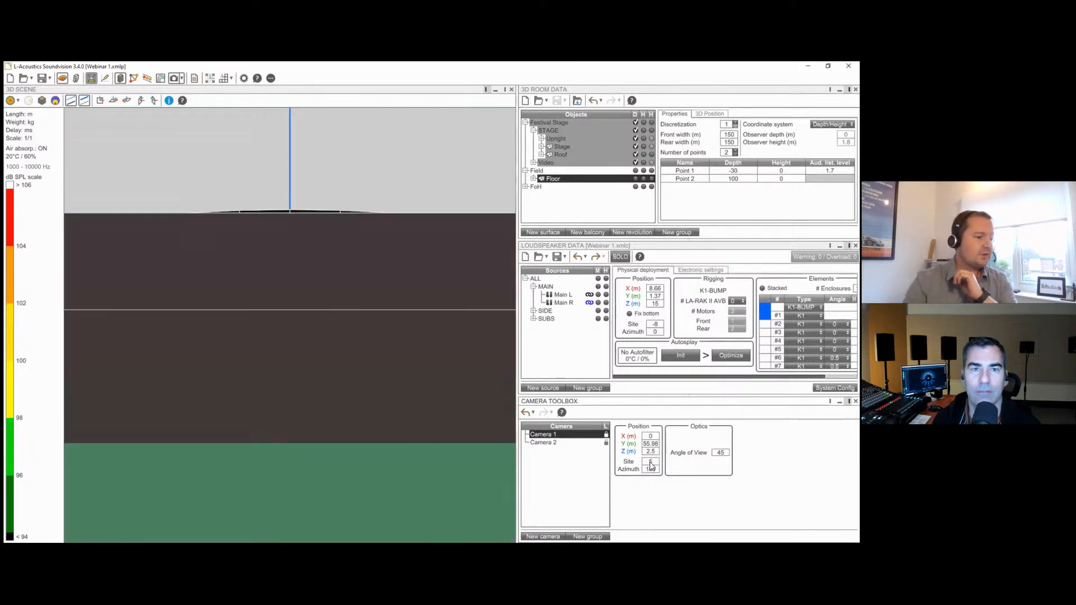
Set Camera 1's Y position to 45 m.
double_click(655, 444)
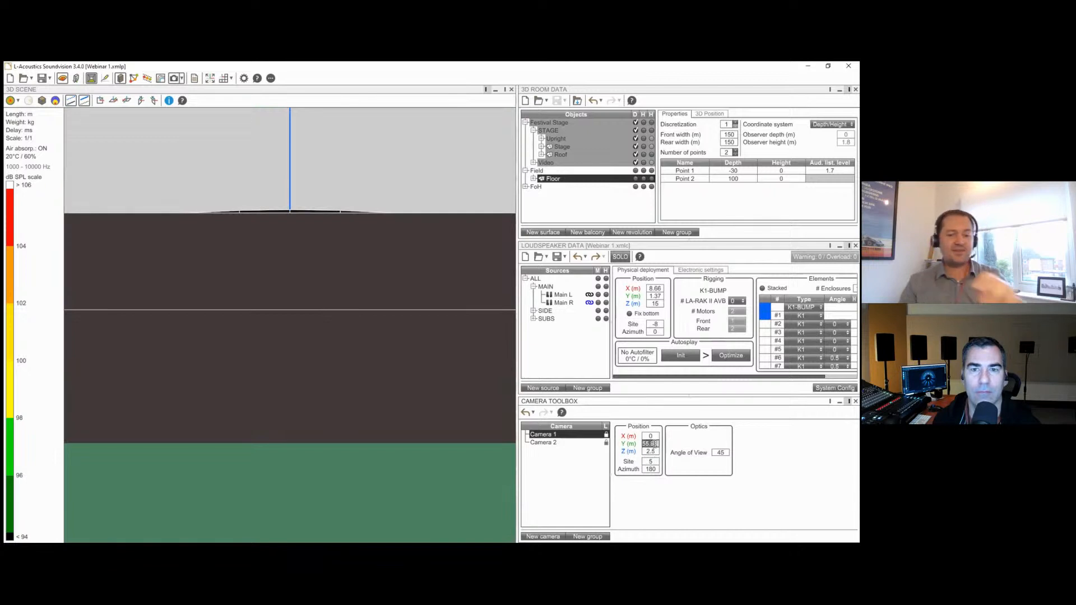
type("45")
key("Return")
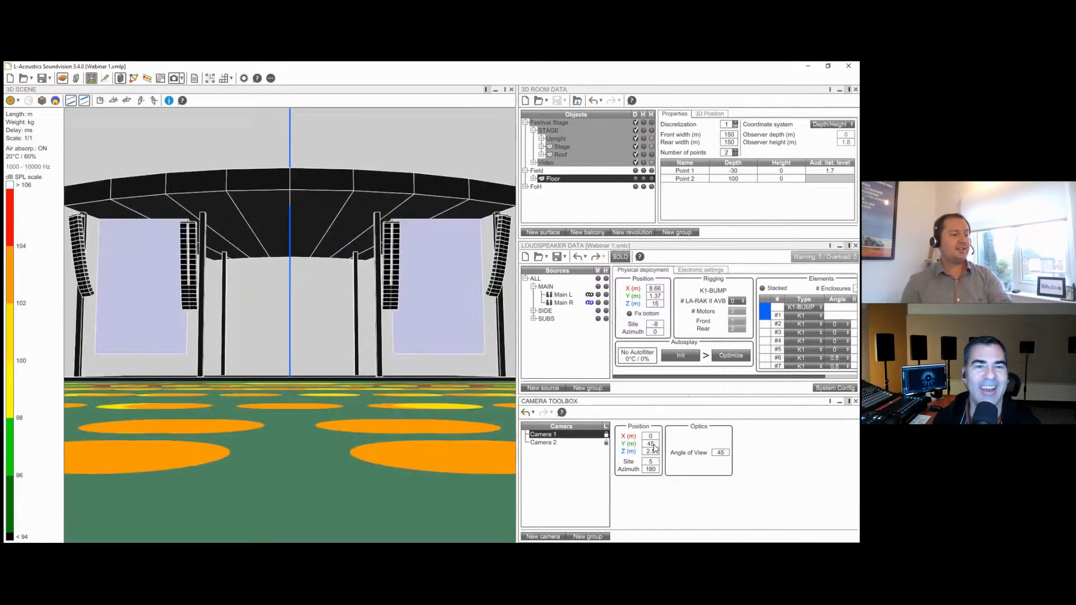
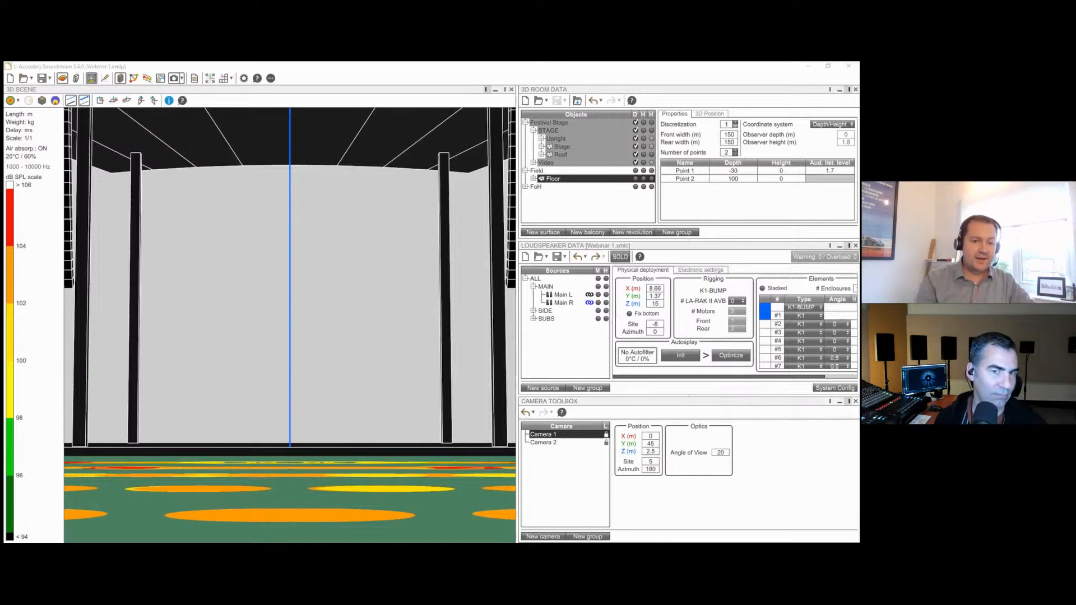
Switch to the Webinar RAH project, recall its Stage camera and set that camera's angle of view to 60.
key("alt+Tab")
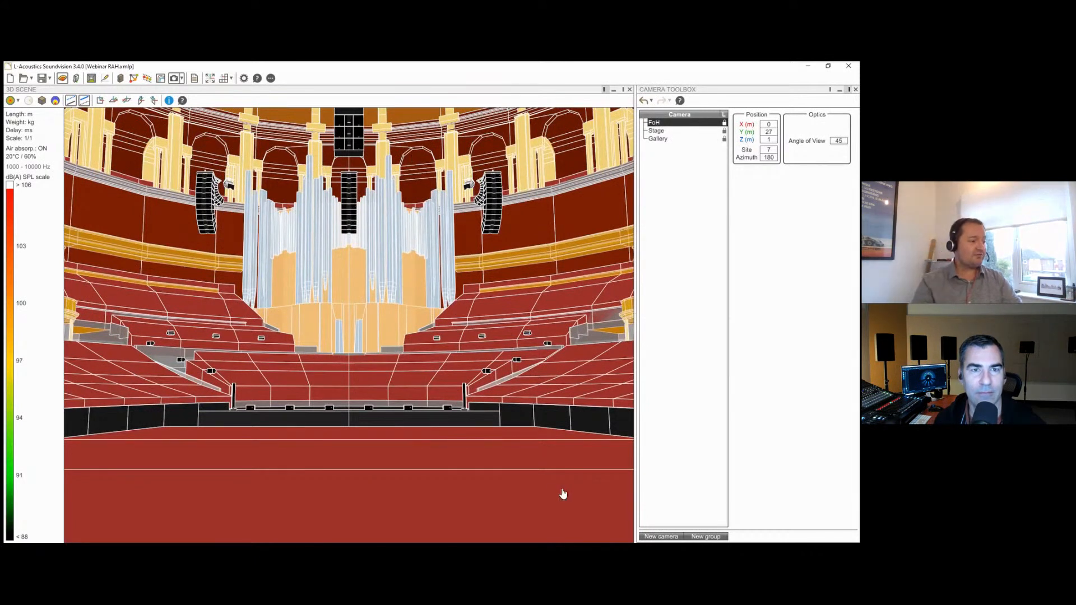
left_click(657, 132)
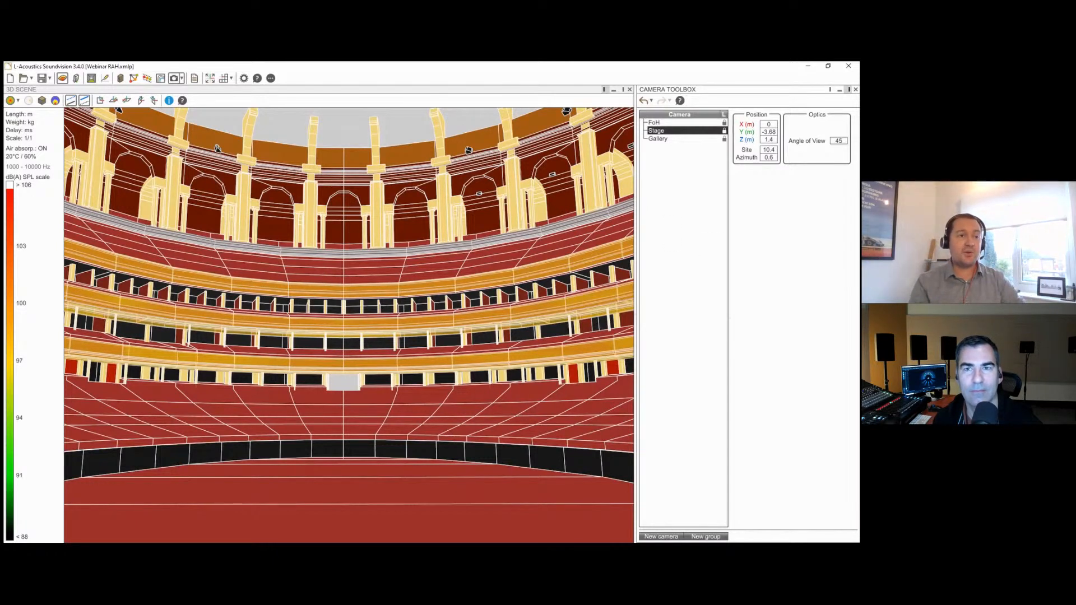
double_click(838, 141)
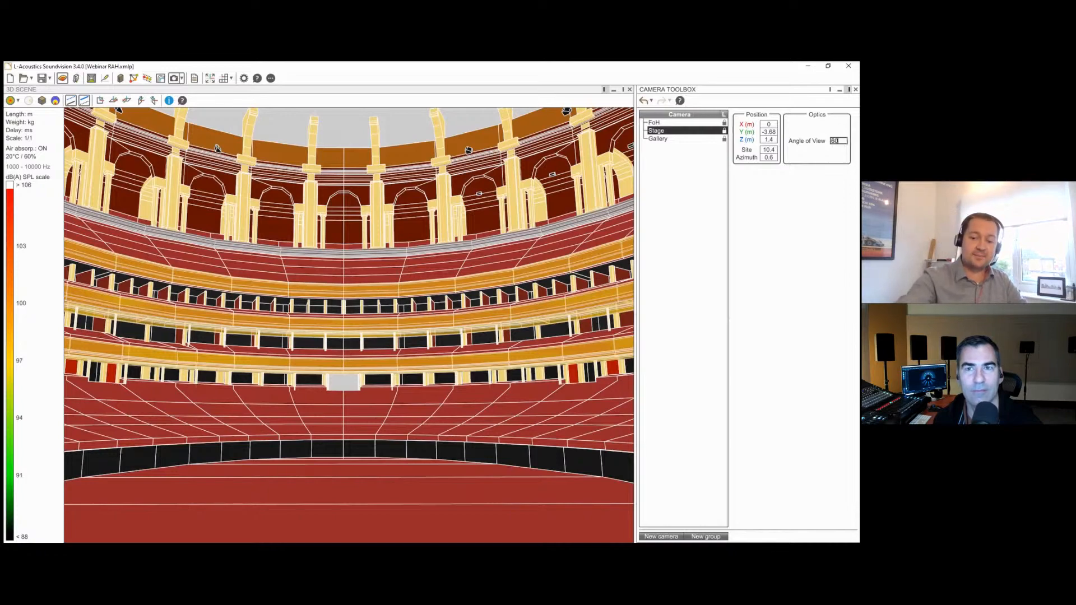
type("60")
key("Return")
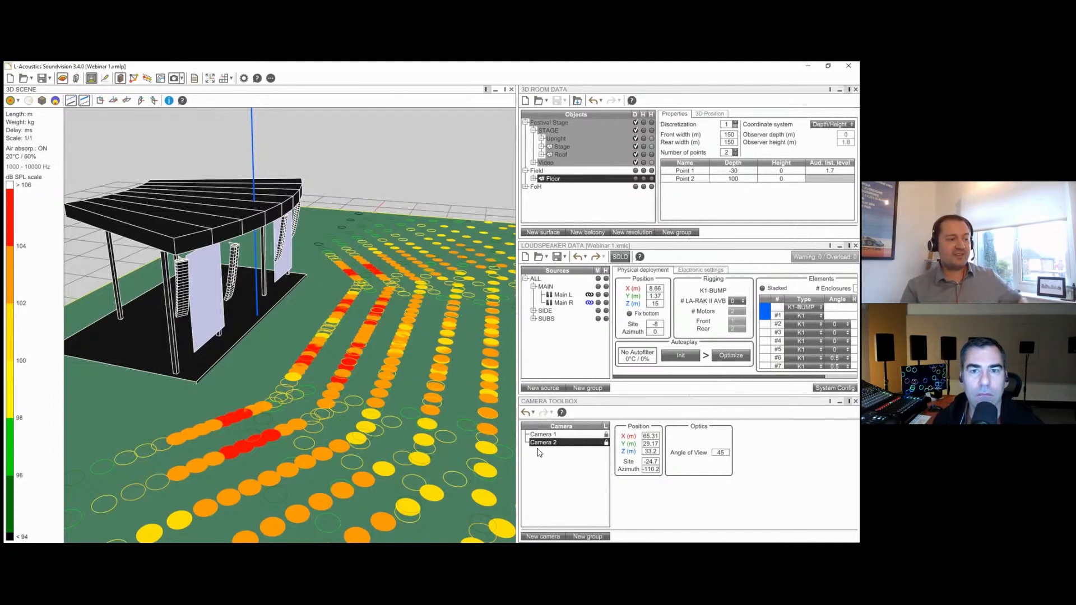
Back in the Webinar 1 project, store further views of the stage and field from farther away as two new cameras.
left_click_drag(346, 454, 513, 507)
left_click(543, 536)
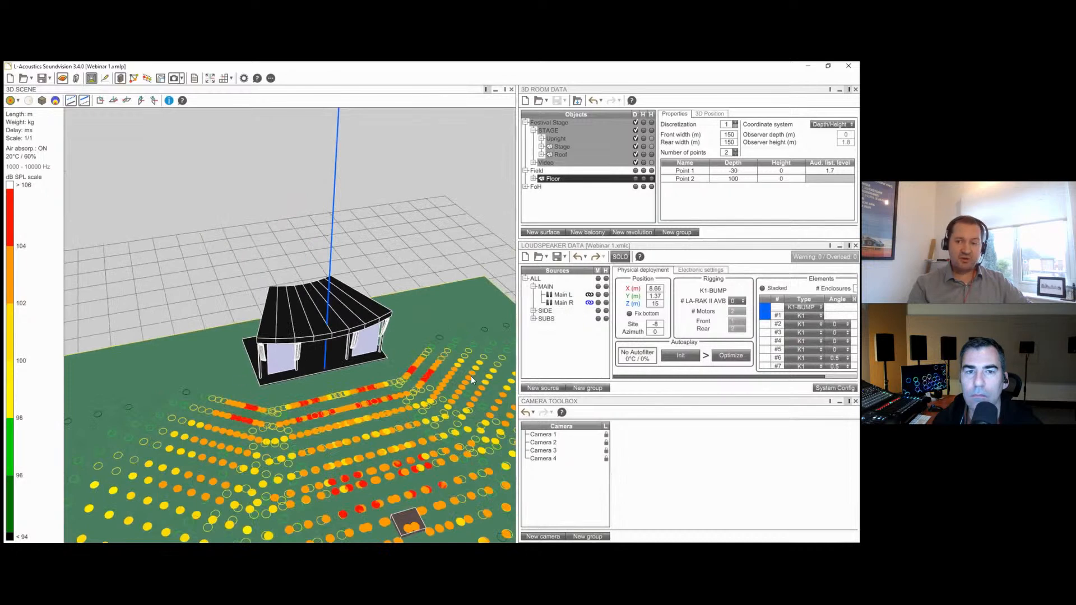
Deselect the floor and recall the stored cameras in the order 1, 3, 4, 3, 2, 1.
left_click(126, 202)
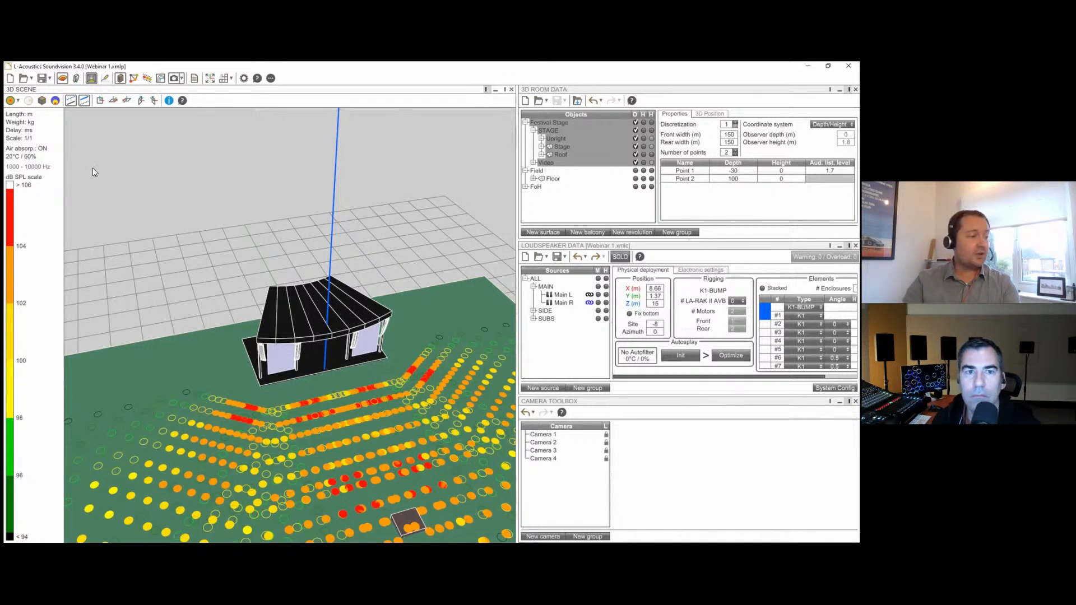
key("1")
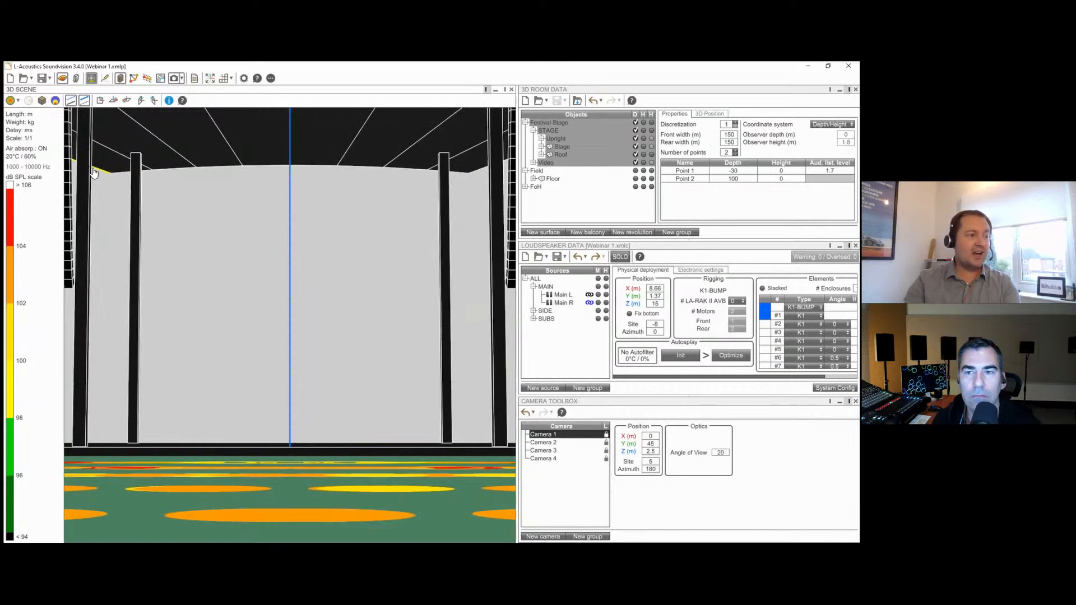
key("3")
key("4")
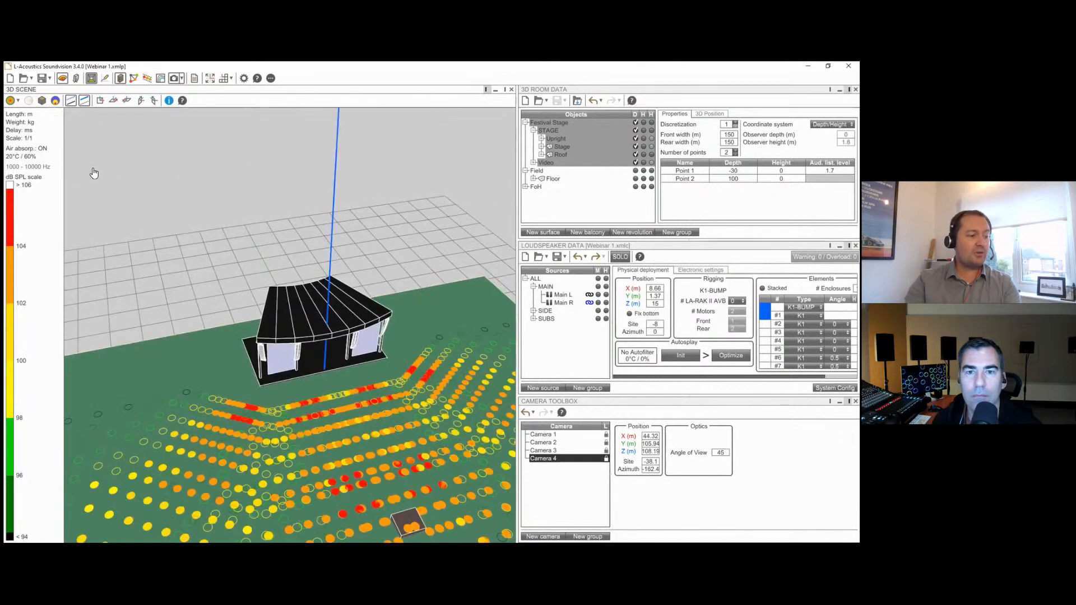
key("3")
key("2")
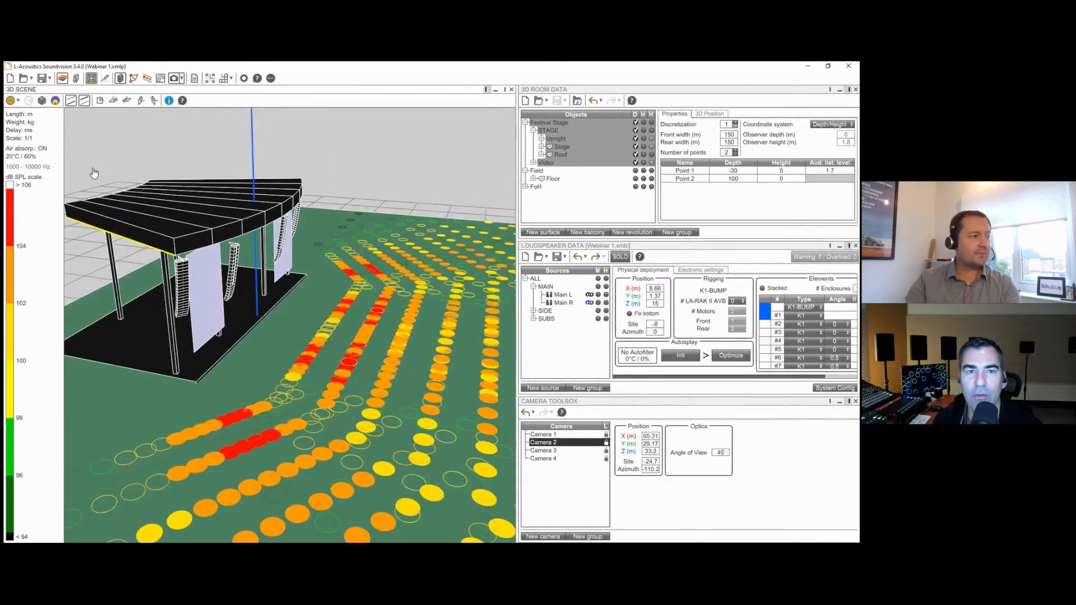
key("1")
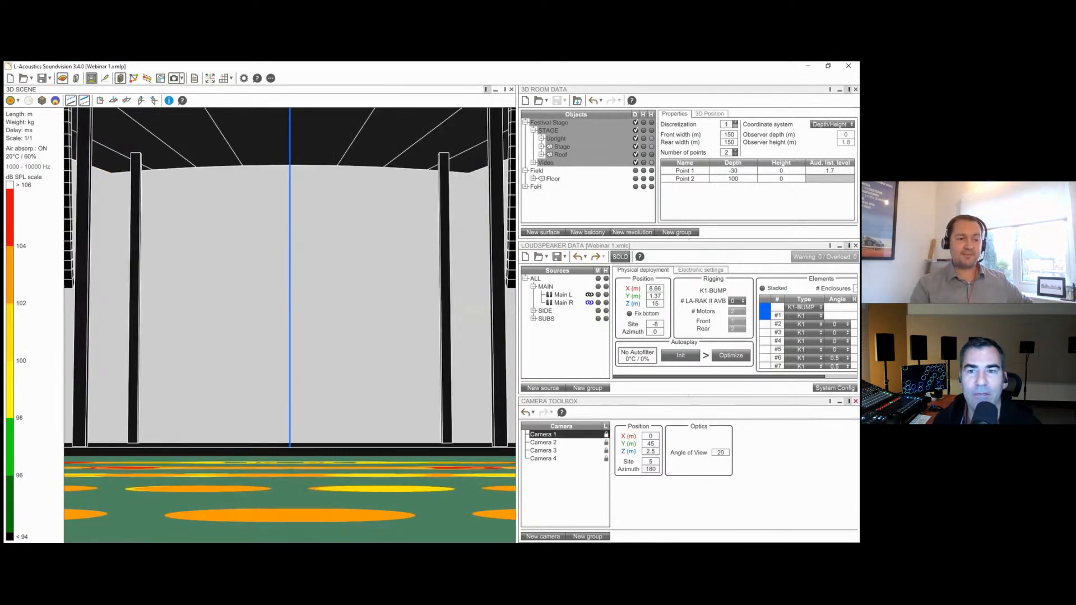
Close the camera toolbox, then orbit the 3D view away from the stage front and recall the stored cameras directly in the scene.
left_click(856, 402)
left_click(227, 435)
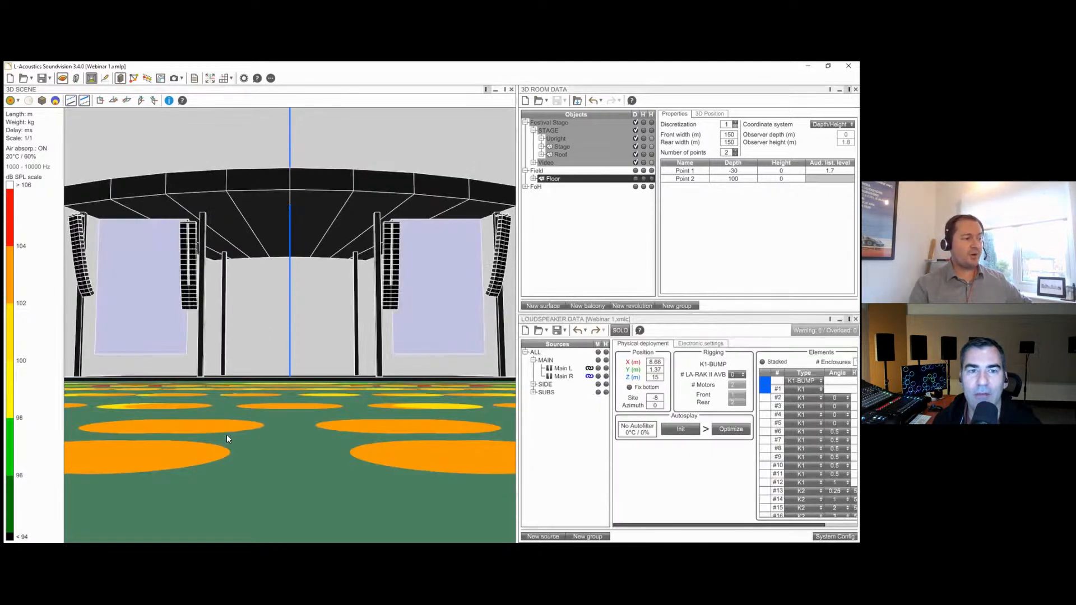
left_click_drag(408, 259, 378, 502)
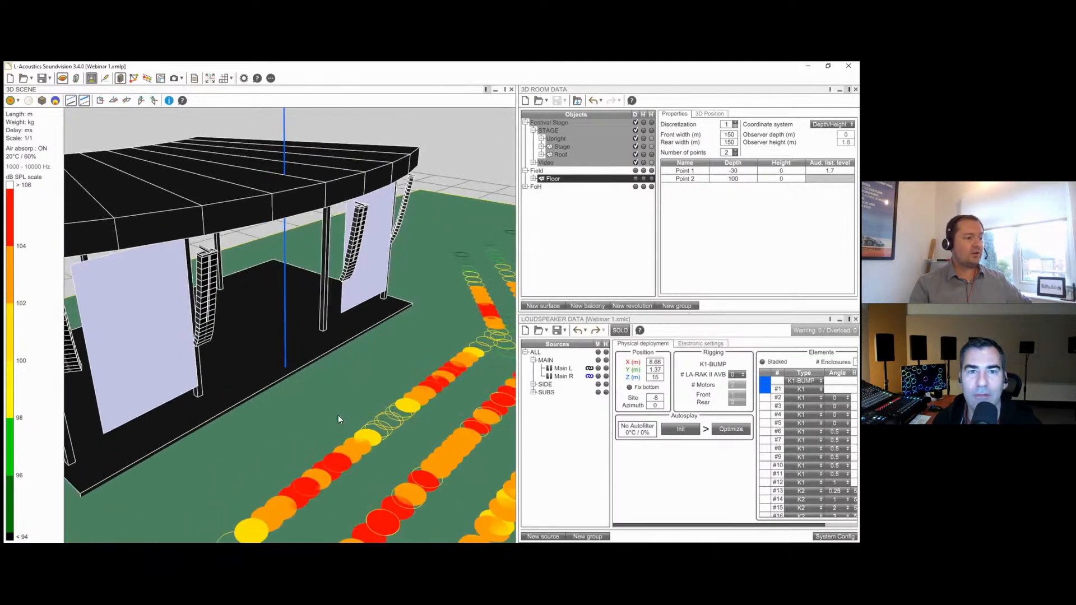
key("space")
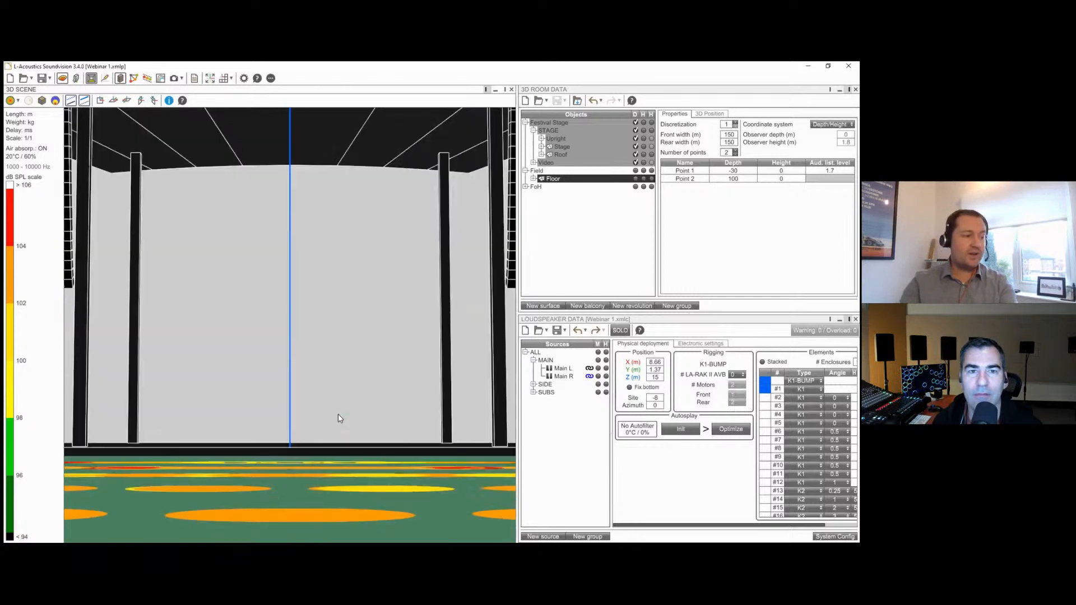
key("2")
left_click_drag(338, 415, 338, 414)
key("space")
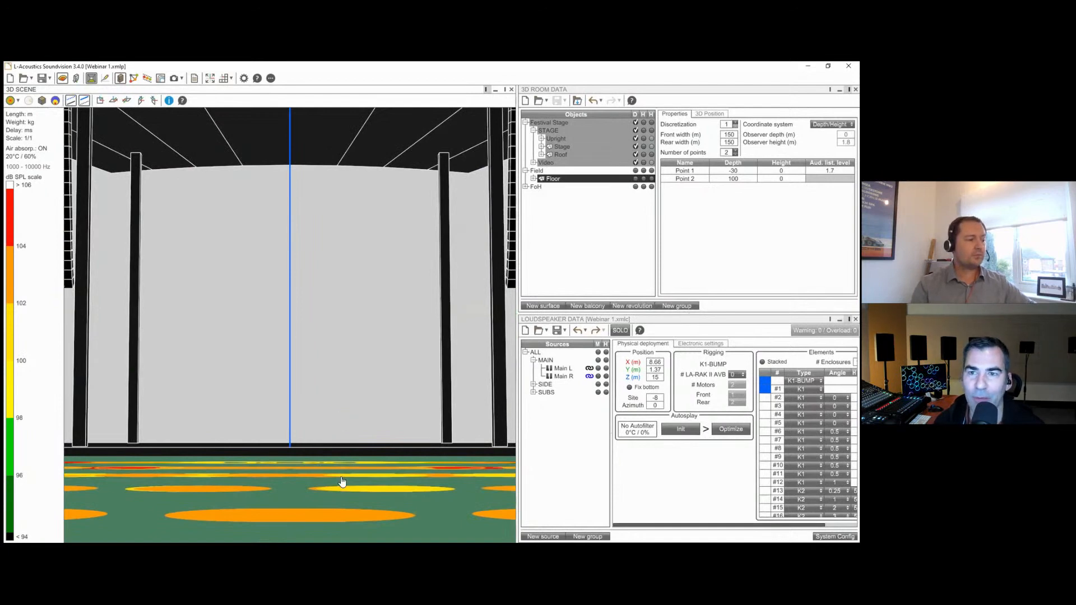
scroll(343, 482, "down", 5)
left_click_drag(345, 482, 432, 518)
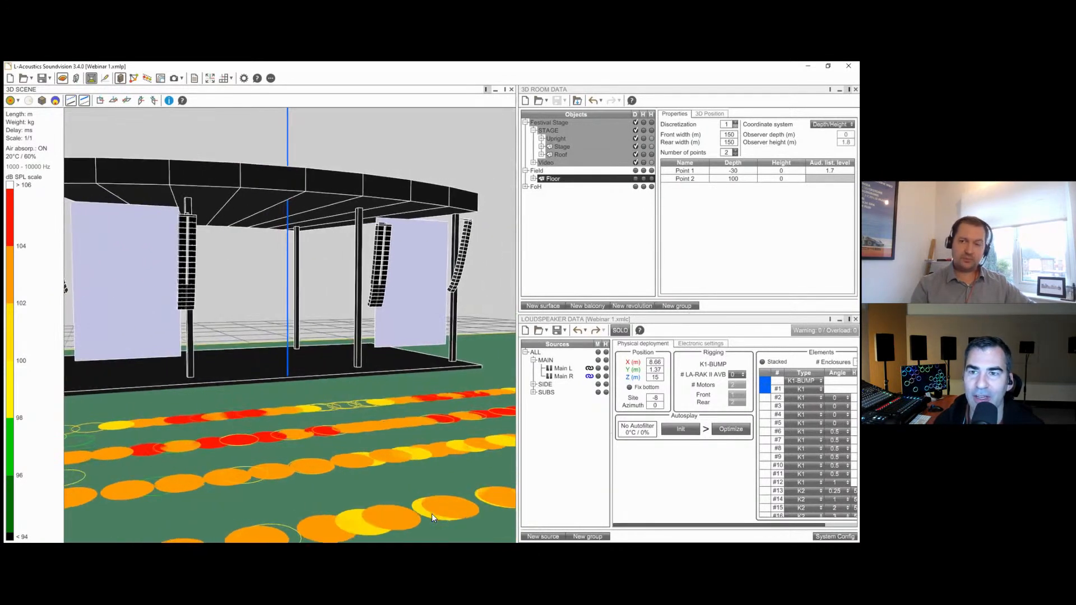
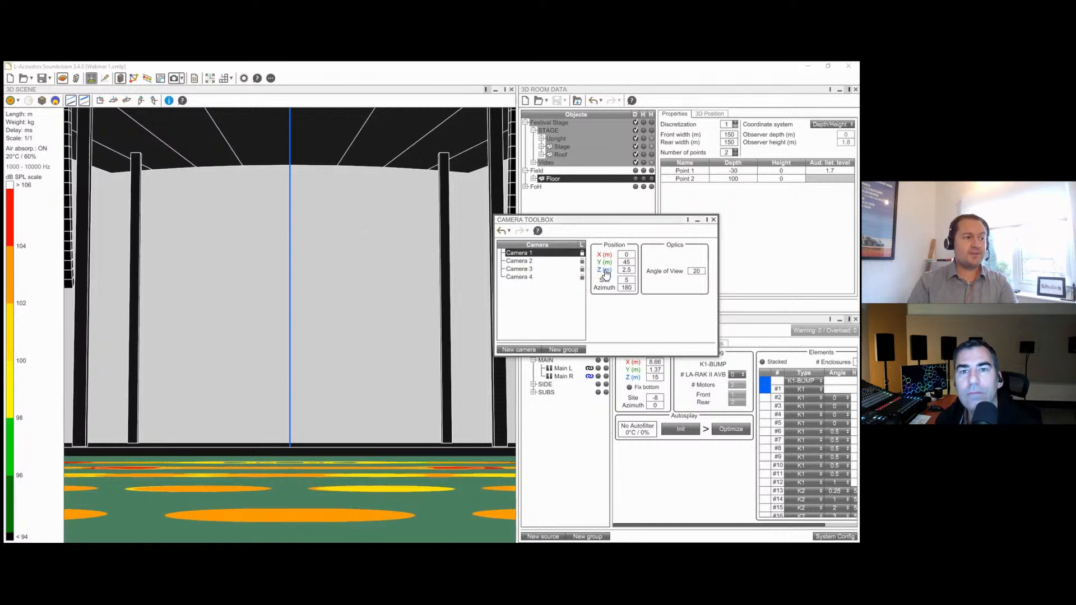
Enlarge the side-view camera position window for Camera 1 and tilt the camera down to a site angle of about -0.4°.
left_click_drag(414, 240, 359, 230)
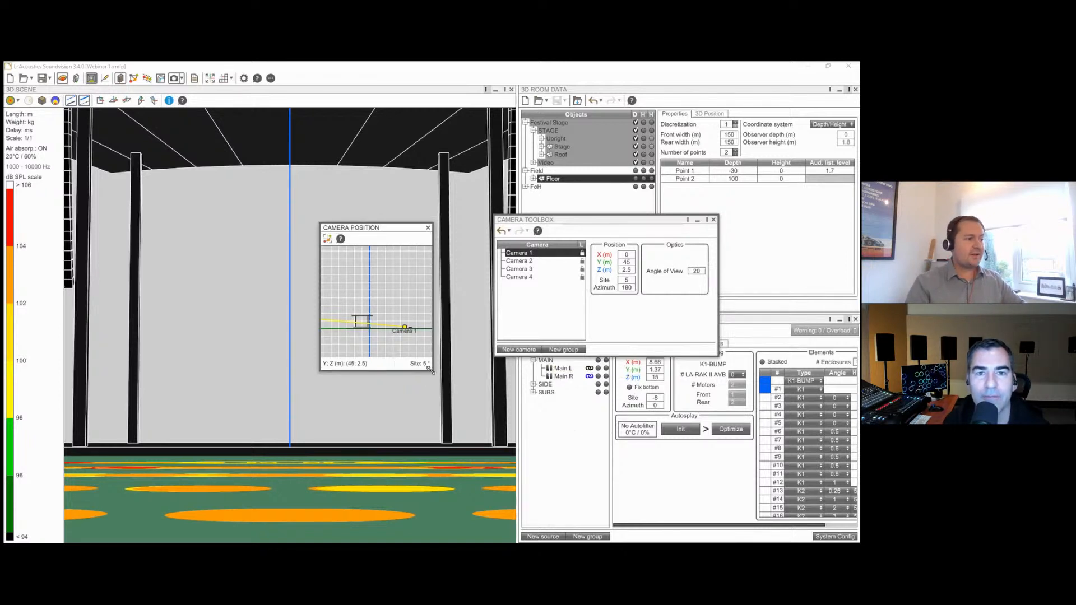
left_click_drag(431, 372, 555, 415)
scroll(461, 361, "up", 4)
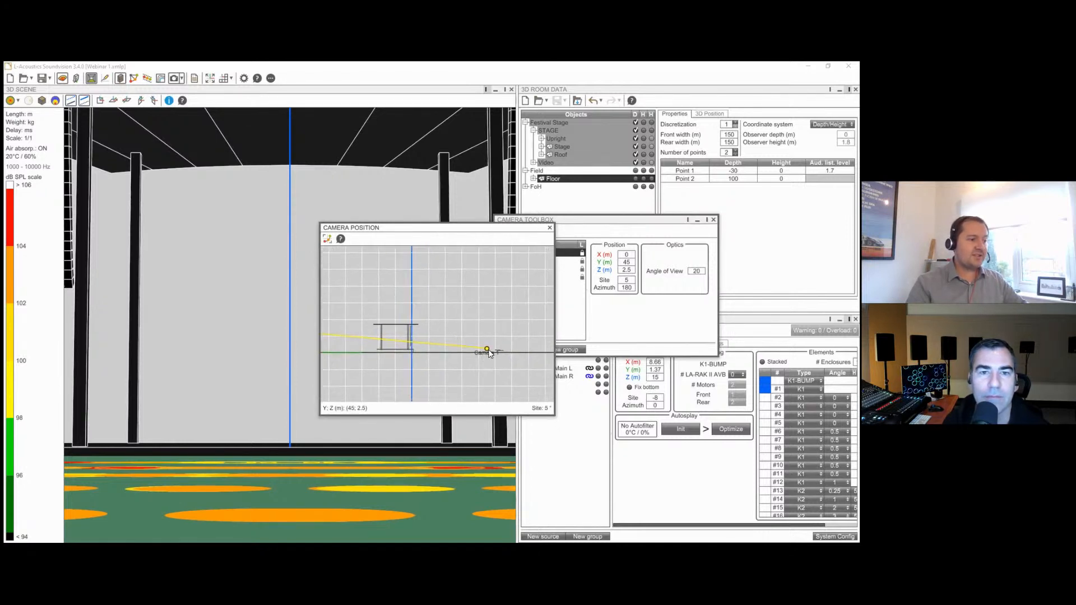
left_click_drag(406, 226, 537, 178)
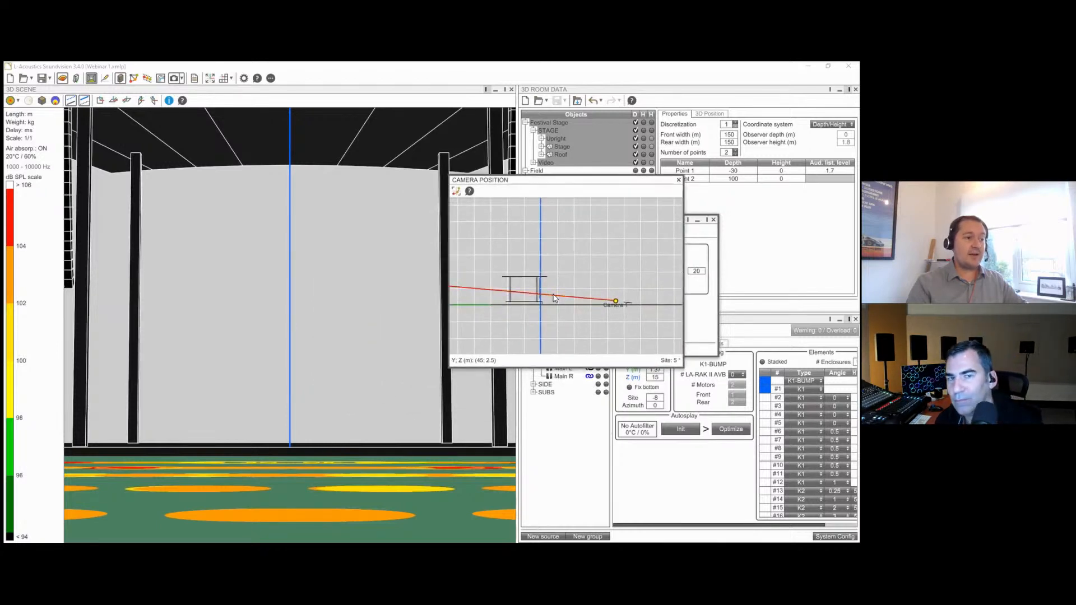
mouse_move(554, 298)
left_mouse_down()
mouse_move(555, 308)
mouse_move(555, 260)
mouse_move(555, 302)
left_mouse_up()
Show Camera 1's position in plan view and rotate the camera to an azimuth of about 178.8°.
left_click_drag(575, 192, 461, 194)
left_click(509, 329)
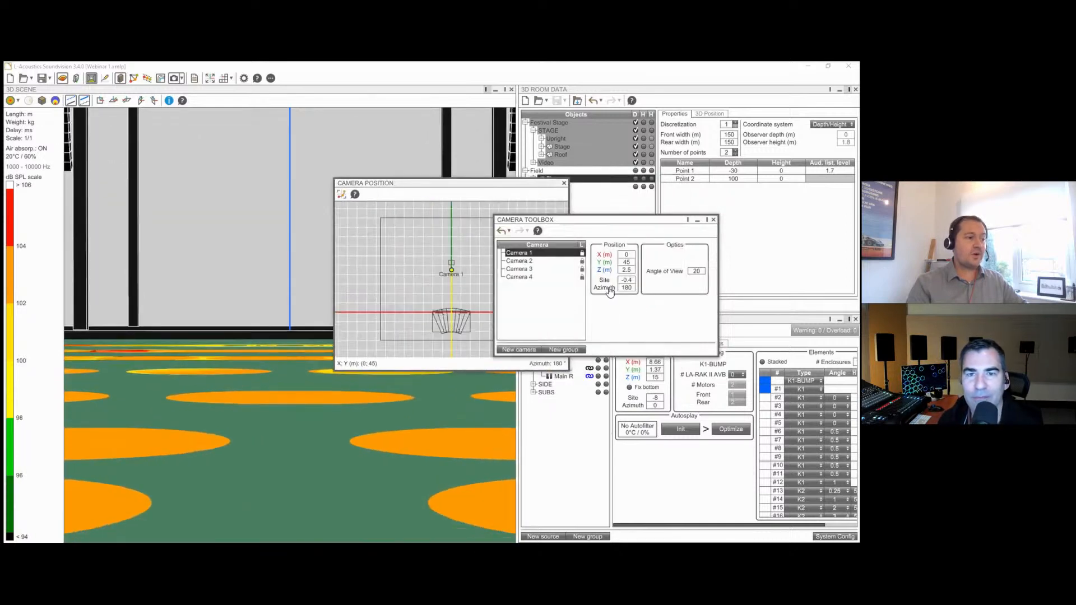
left_click_drag(541, 220, 605, 308)
left_click_drag(441, 187, 426, 169)
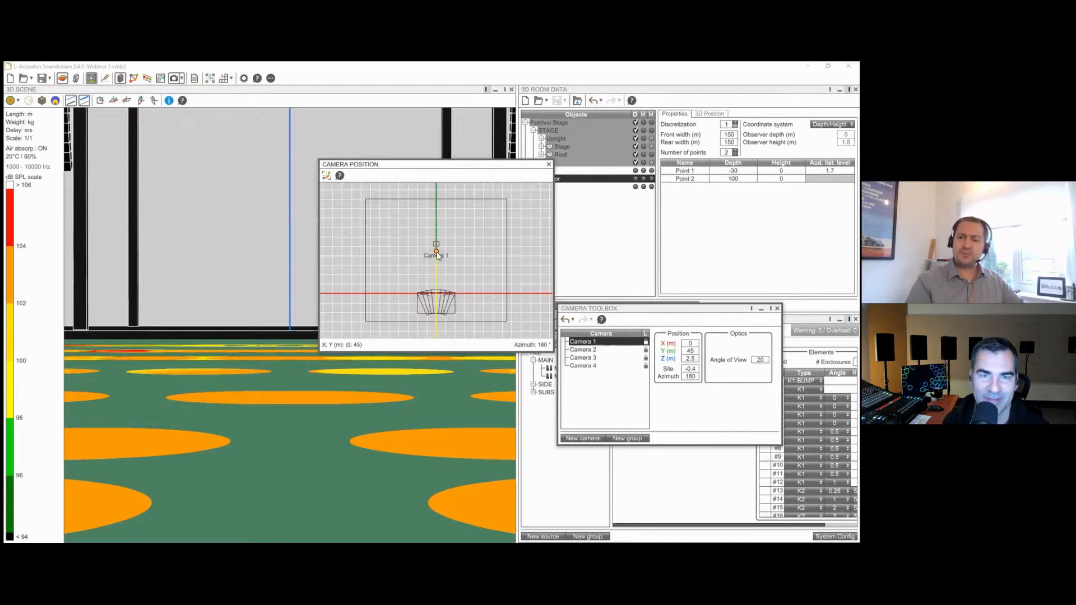
mouse_move(435, 273)
left_mouse_down()
mouse_move(426, 303)
mouse_move(348, 337)
mouse_move(452, 277)
mouse_move(436, 271)
left_mouse_up()
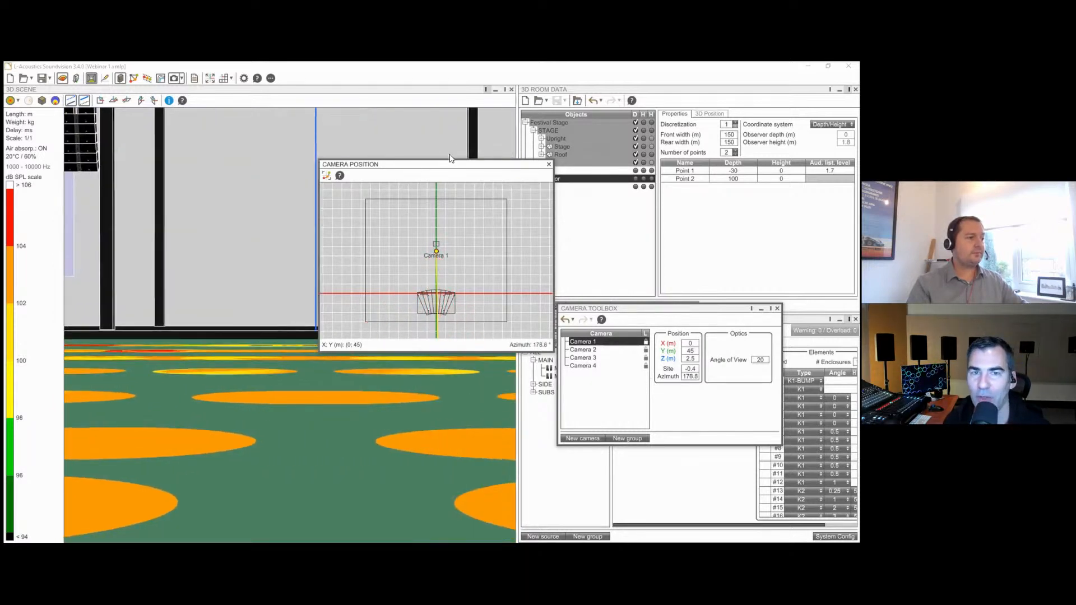
Move Camera 1 in the plan view to about X 17.49 m, Y 50.37 m, keeping both camera windows clear of the 3D scene.
left_click_drag(425, 164, 663, 94)
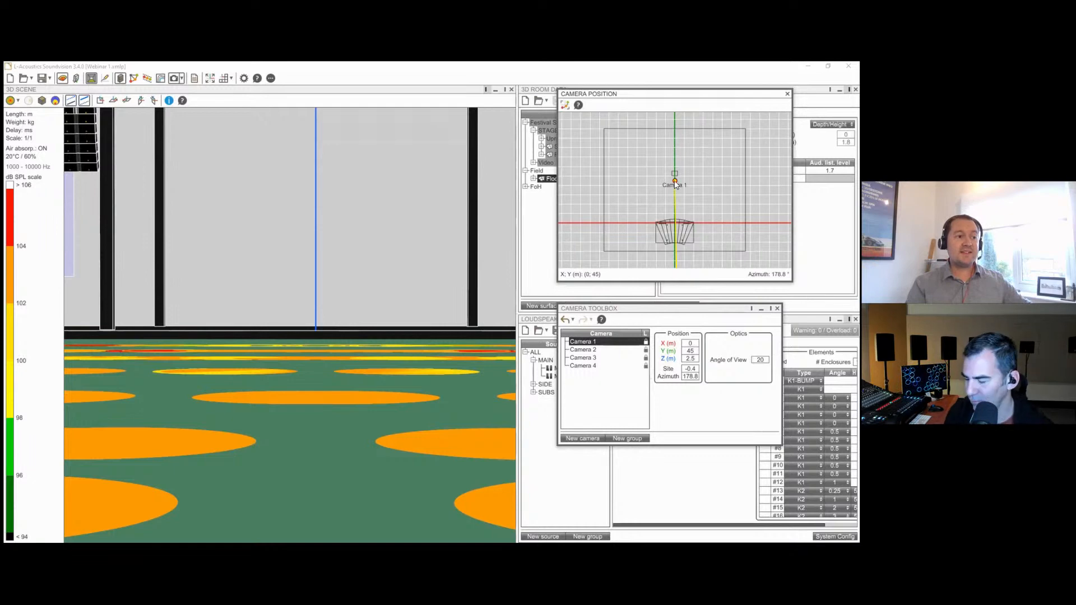
mouse_move(676, 185)
left_mouse_down()
mouse_move(694, 168)
mouse_move(675, 163)
mouse_move(665, 178)
mouse_move(681, 141)
mouse_move(696, 185)
left_mouse_up()
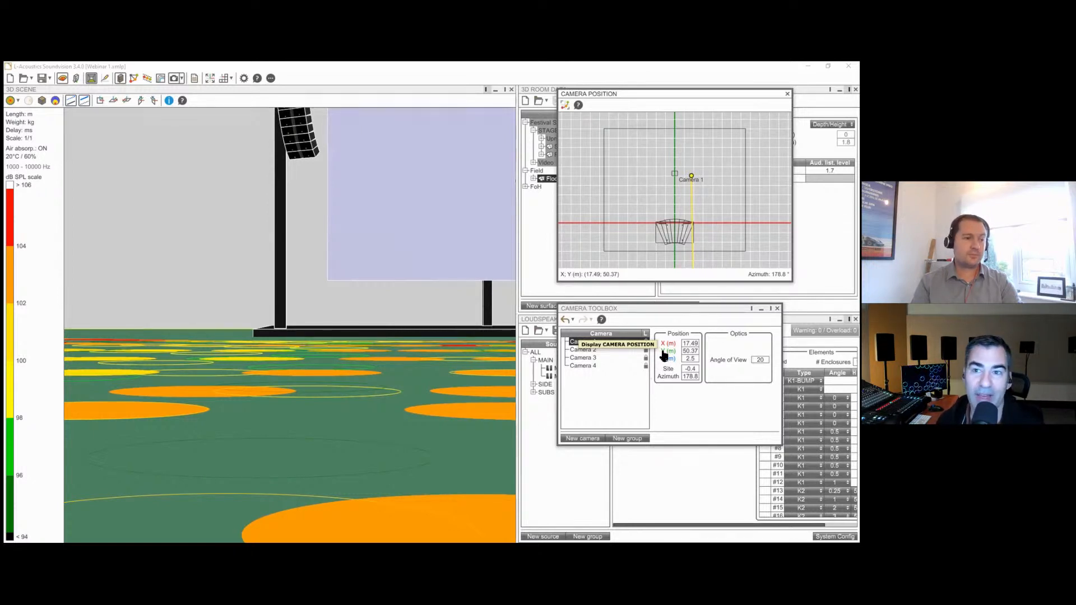
left_click_drag(694, 311, 673, 318)
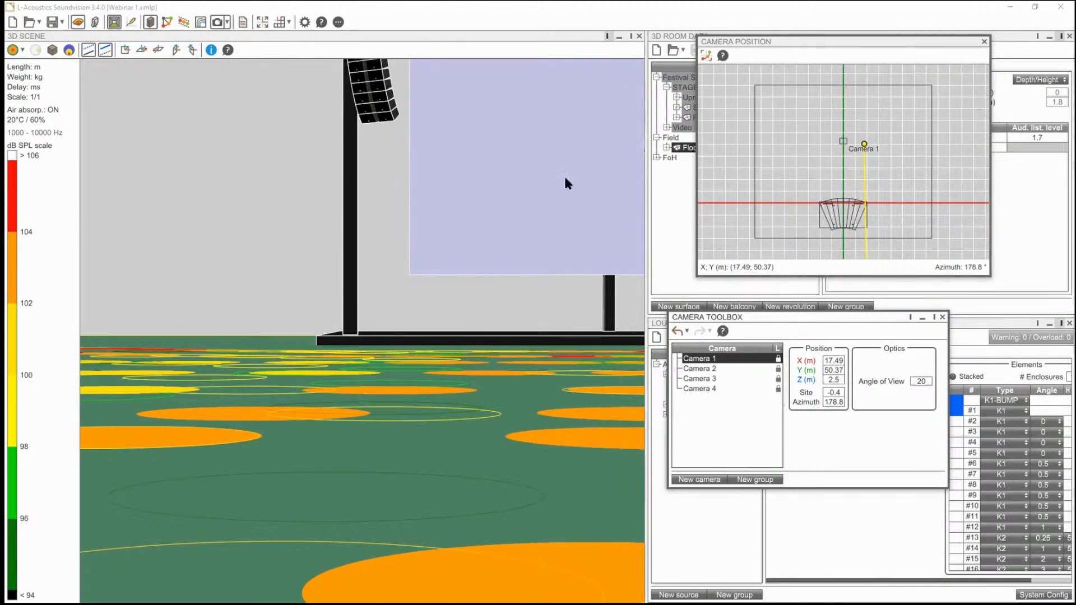
Look at the options available for the loudspeaker array beside the video screen in the 3D scene and dismiss them.
right_click(380, 119)
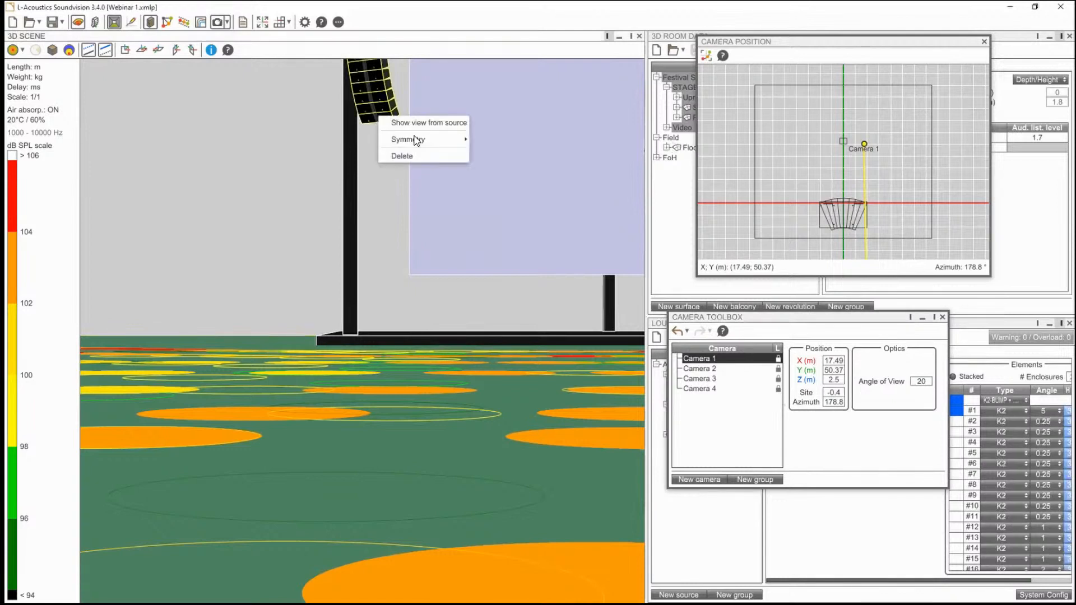
left_click(335, 172)
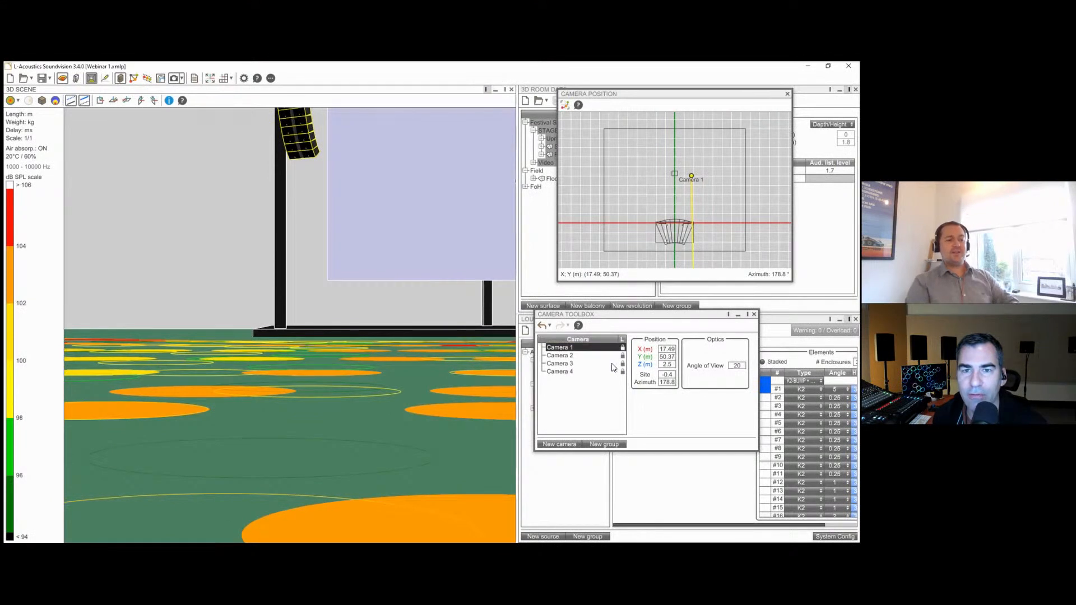
Store the current 3D scene view as a new camera and recall it after moving the scene view away.
left_click(788, 93)
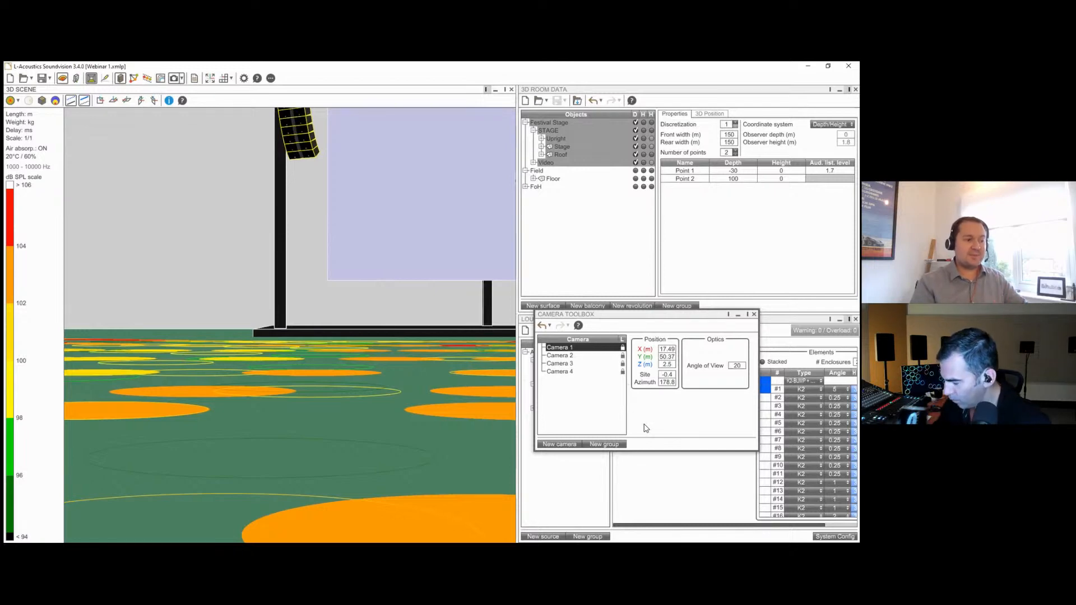
left_click(559, 445)
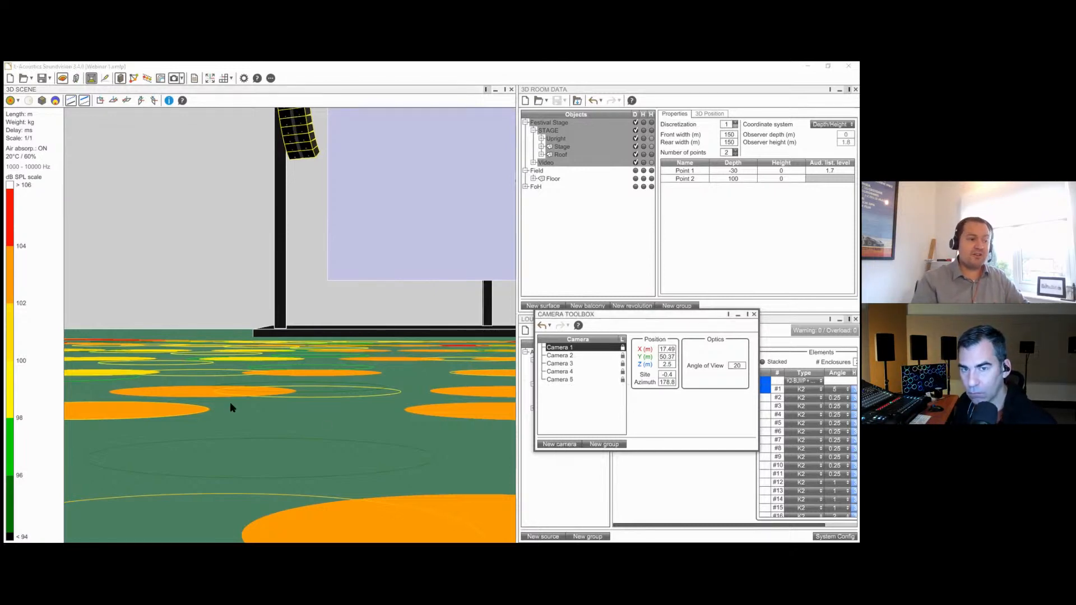
left_click_drag(230, 402, 329, 411)
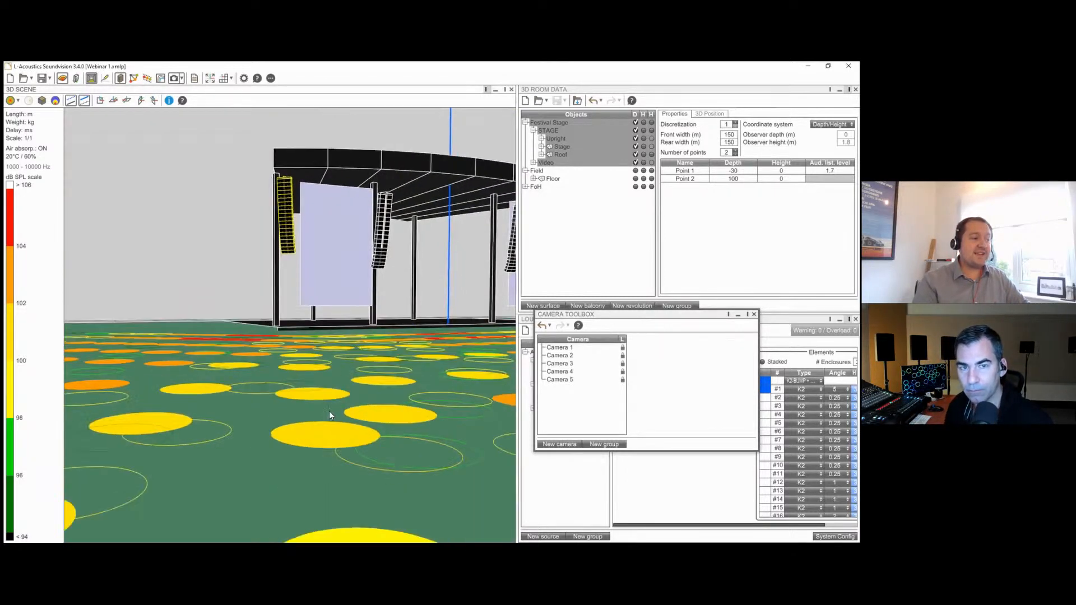
left_click(573, 382)
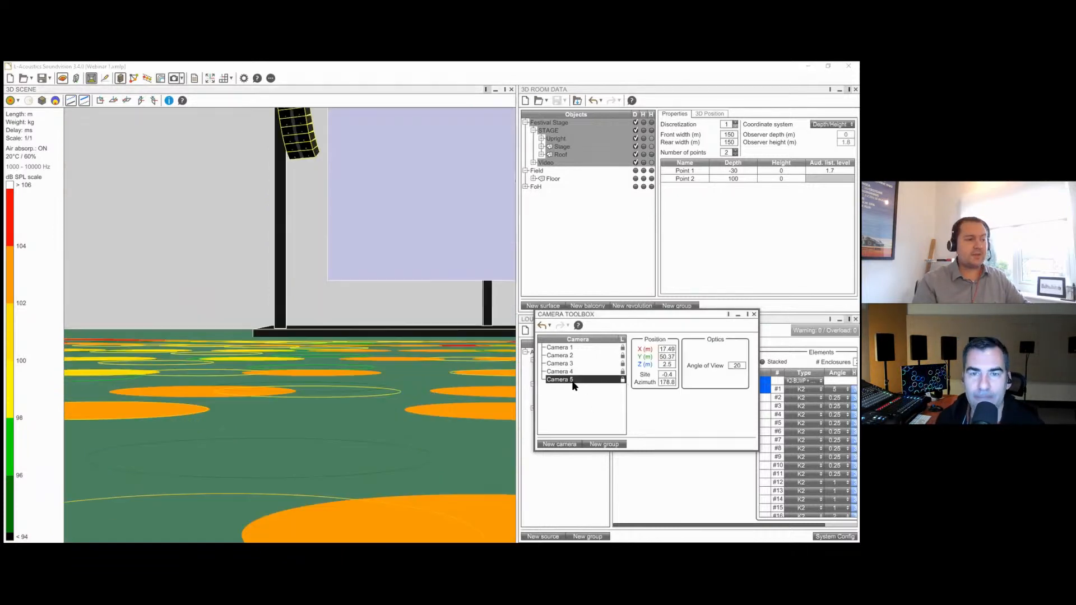
scroll(342, 389, "down", 4)
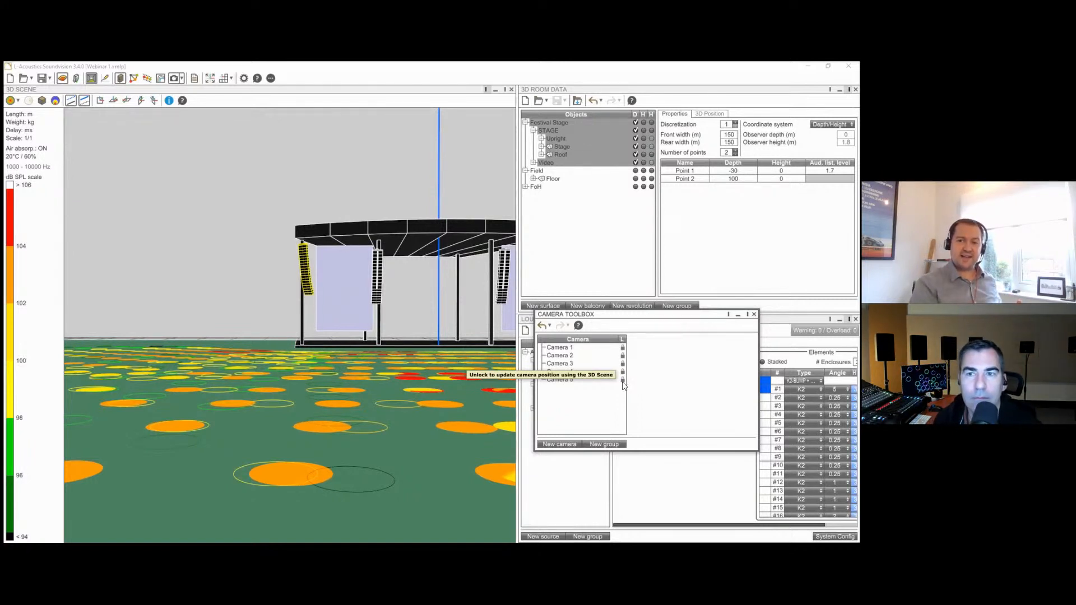
left_click(570, 380)
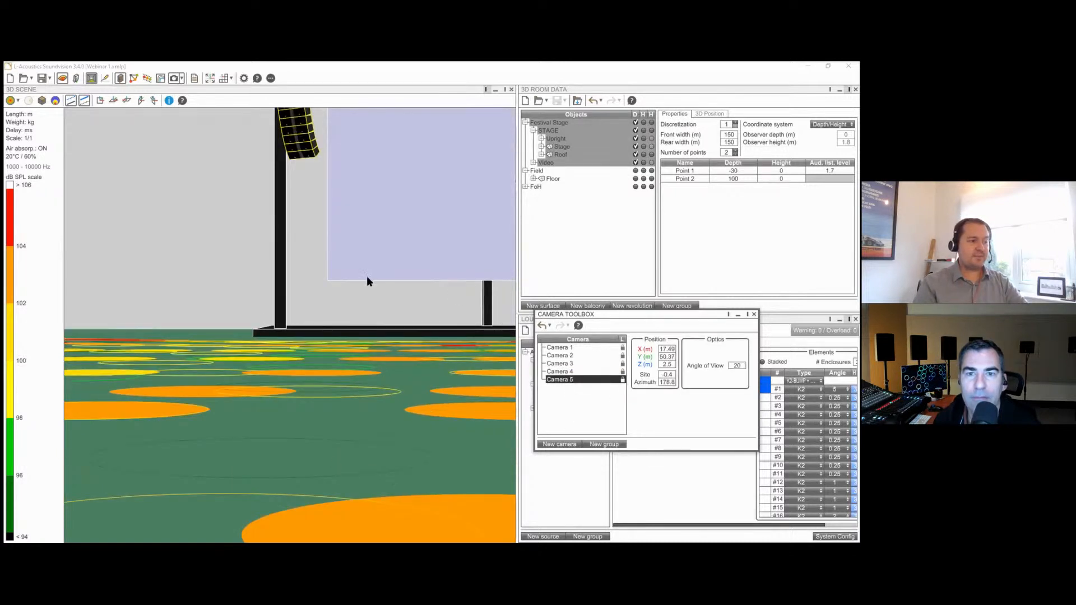
Unlock Camera 5, reposition it through the 3D scene to about X 1.38, Y 70.3, Z 17.11 m facing the stage centre, and lock it again.
left_click(623, 382)
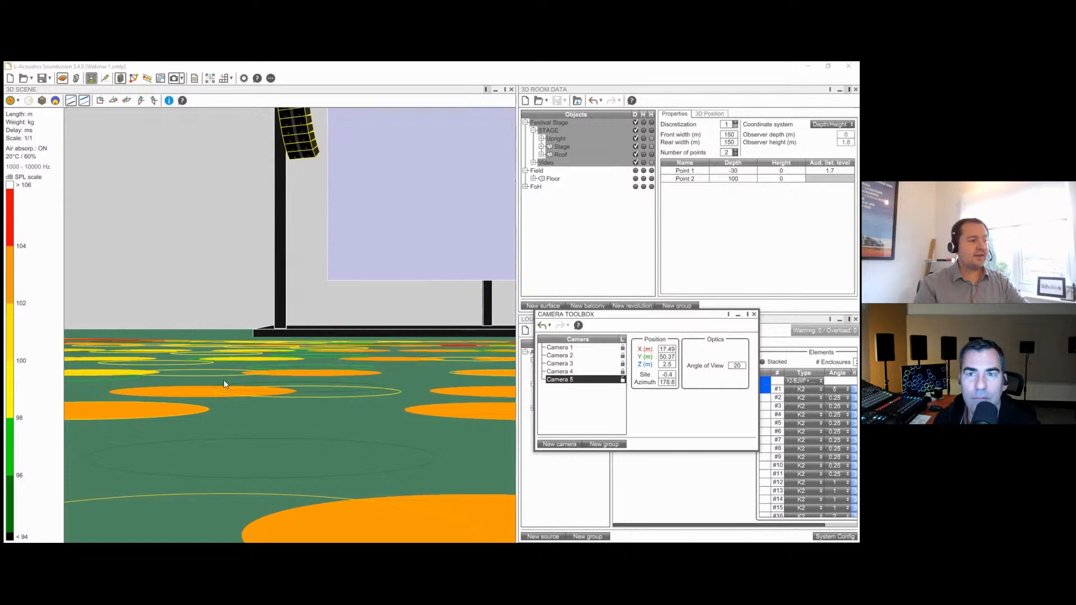
left_click_drag(224, 379, 232, 383)
left_click_drag(247, 394, 299, 422)
middle_click_drag(301, 421, 218, 420)
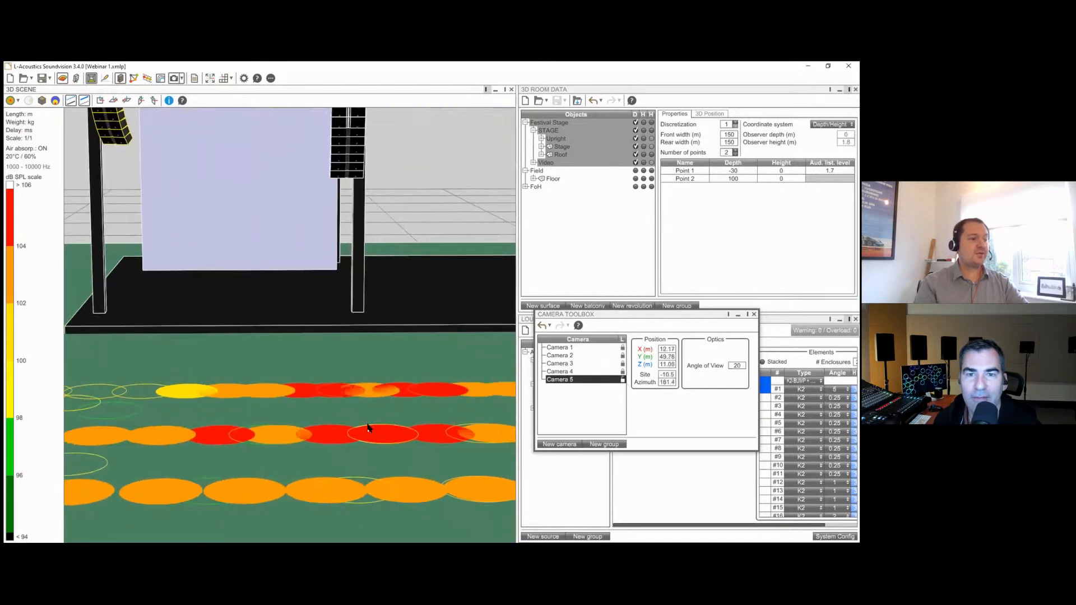
middle_click_drag(371, 428, 262, 432)
scroll(358, 422, "down", 1)
scroll(360, 418, "down", 2)
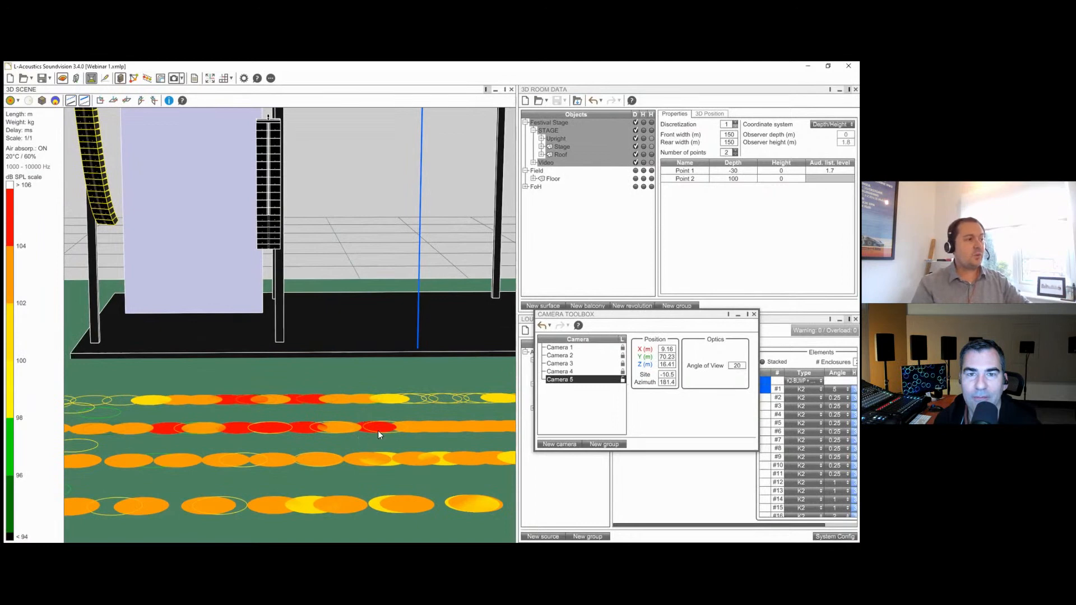
middle_click_drag(384, 432, 327, 432)
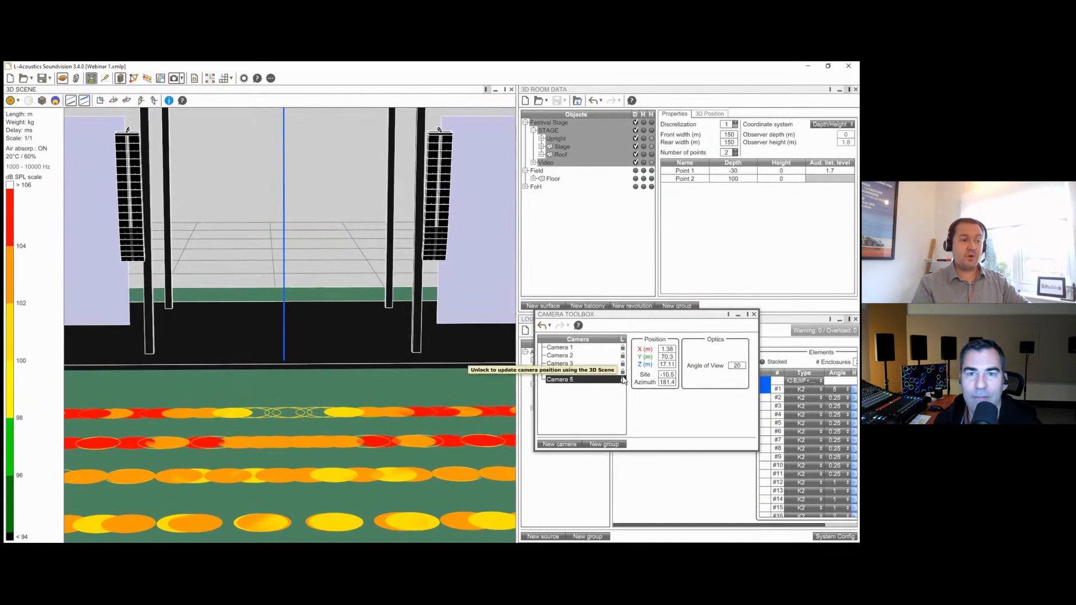
left_click(622, 380)
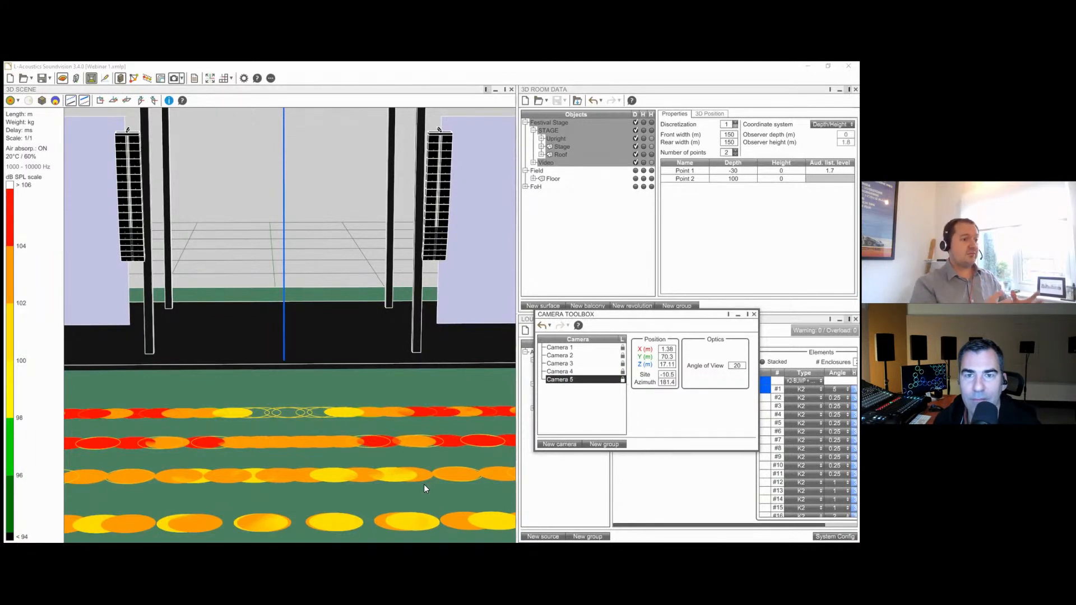
Move the 3D scene view back from the stage and recall Camera 5.
left_click(250, 449)
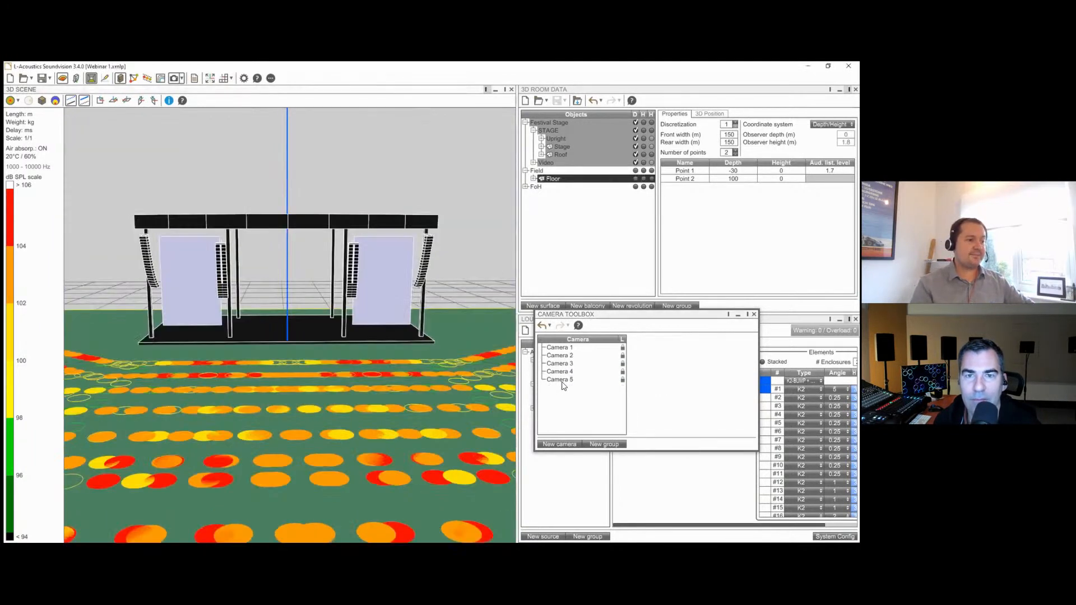
left_click(563, 382)
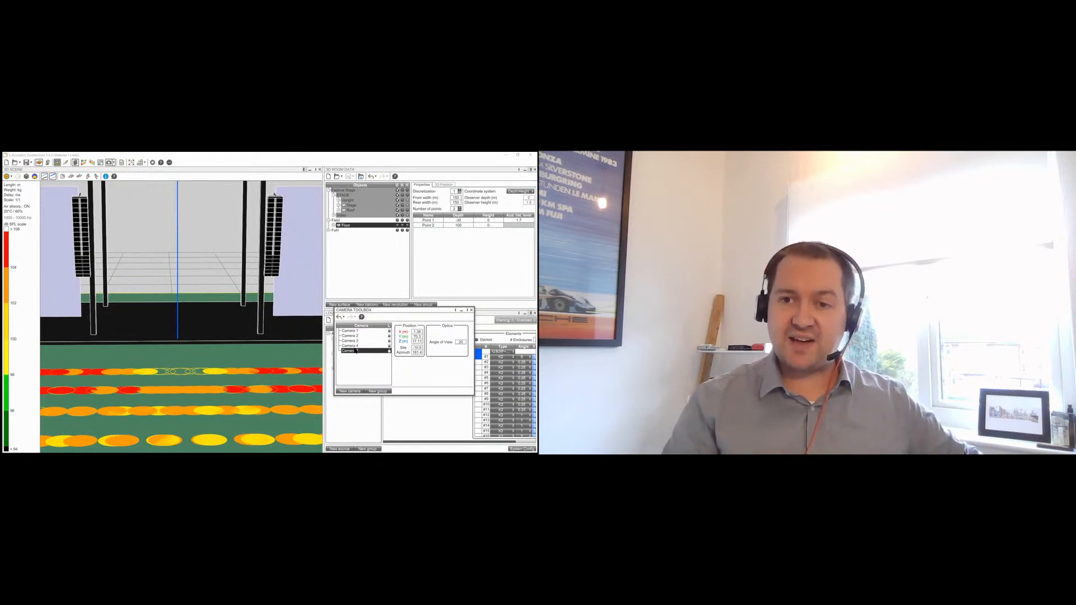
Create a camera group and name it Mapping.
left_click(378, 392)
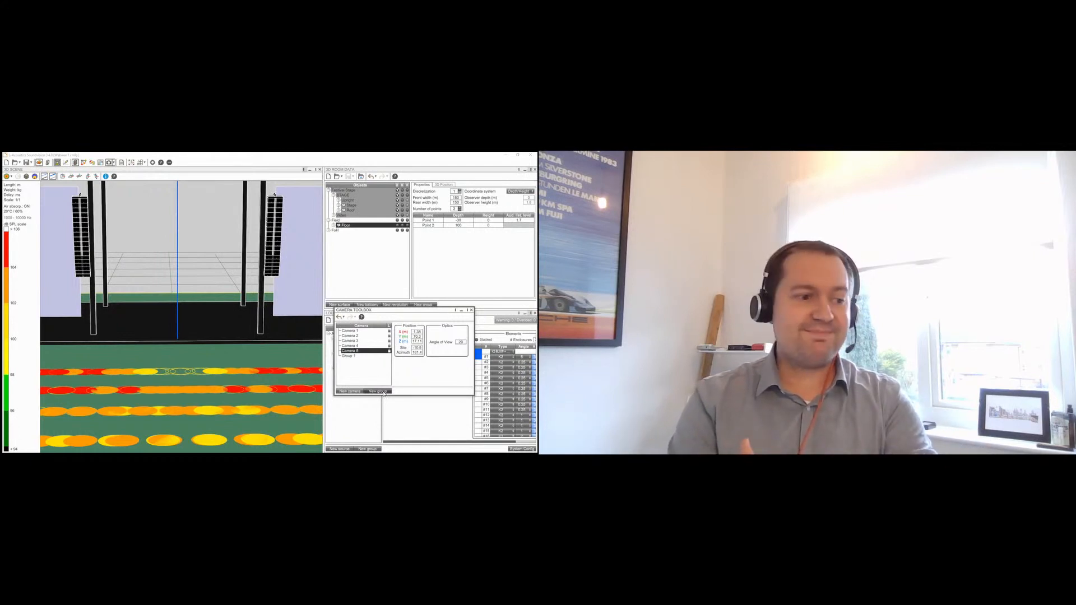
left_click(347, 357)
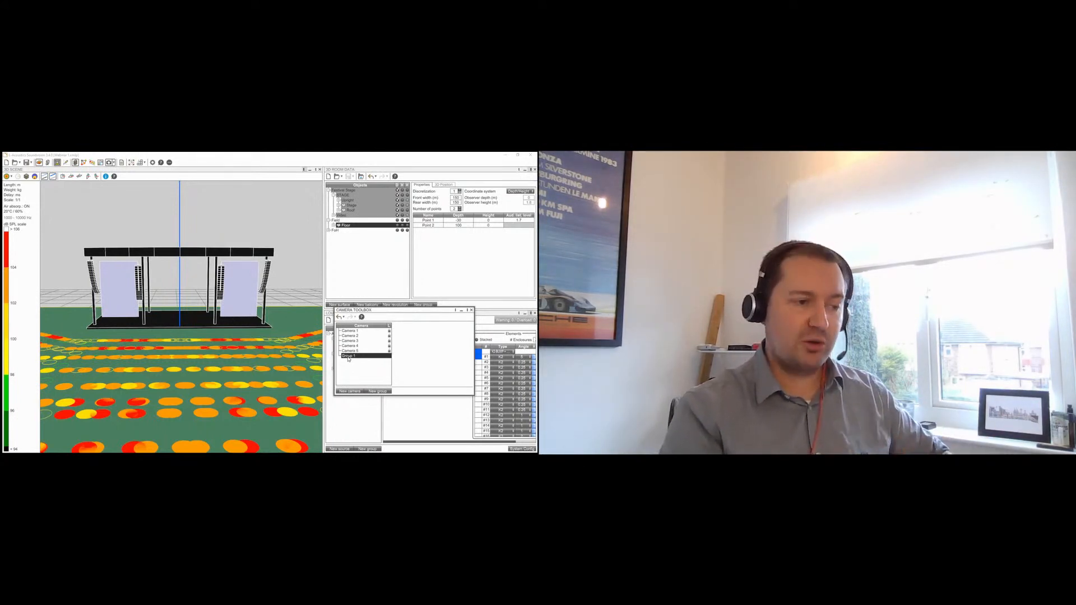
left_click(349, 357)
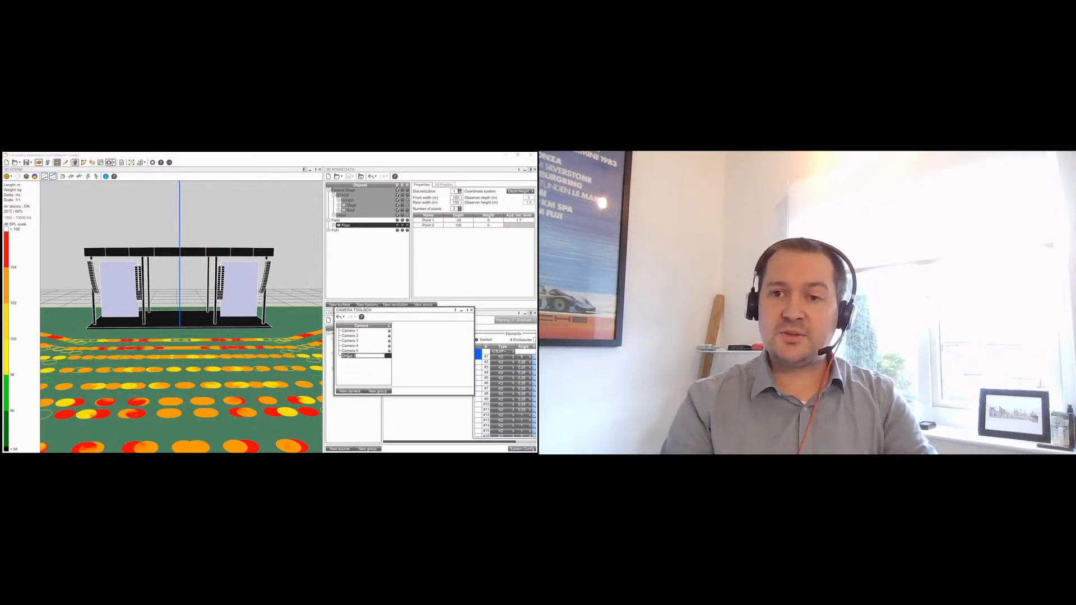
type("Margin")
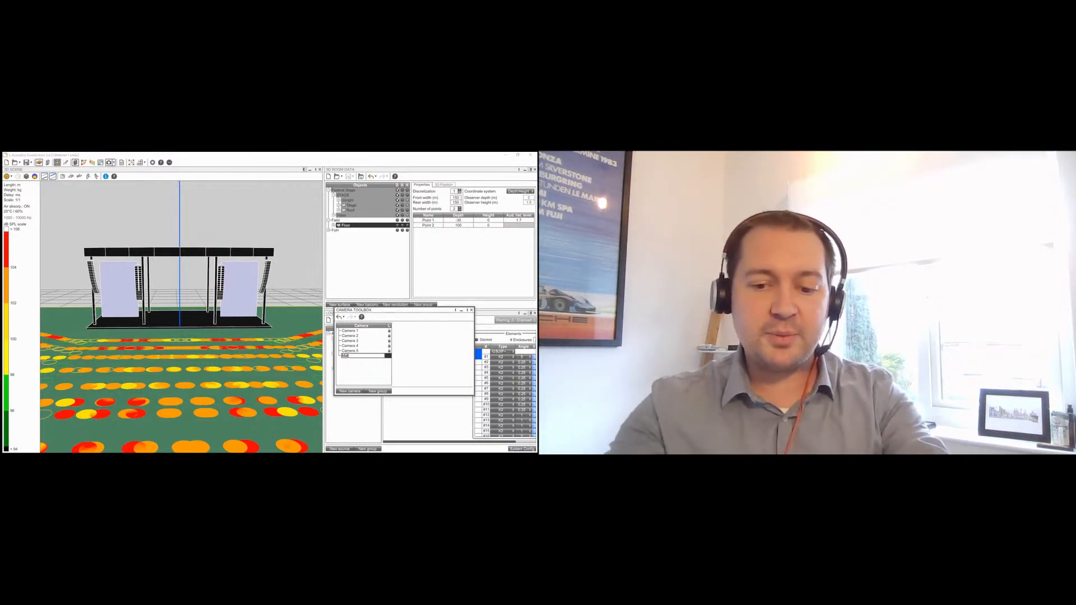
key("Return")
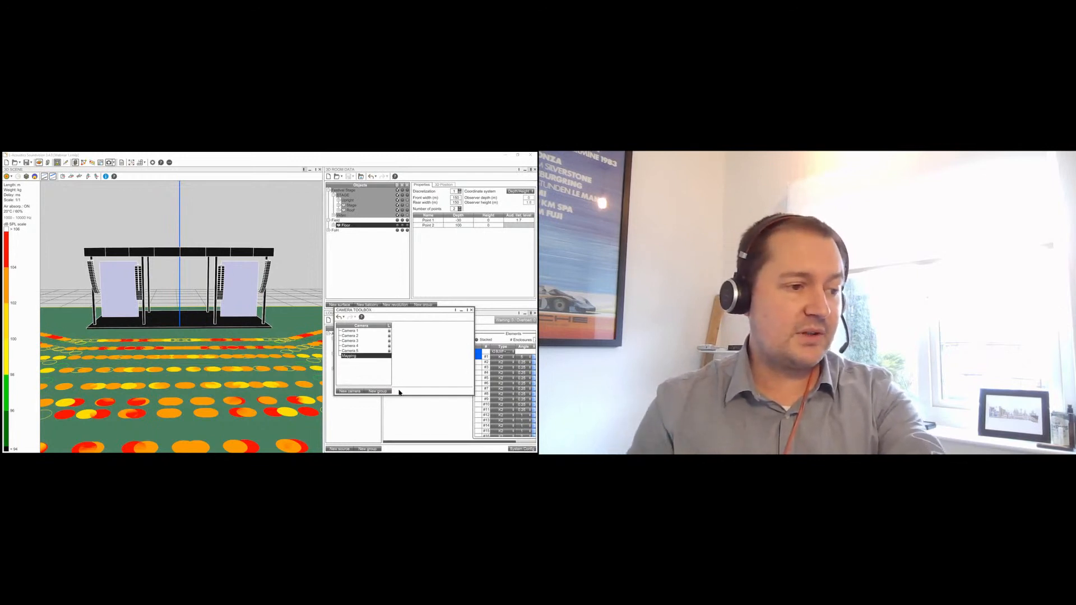
Add a second camera group below Mapping and name it Client.
left_click(339, 357)
left_click_drag(349, 361, 346, 368)
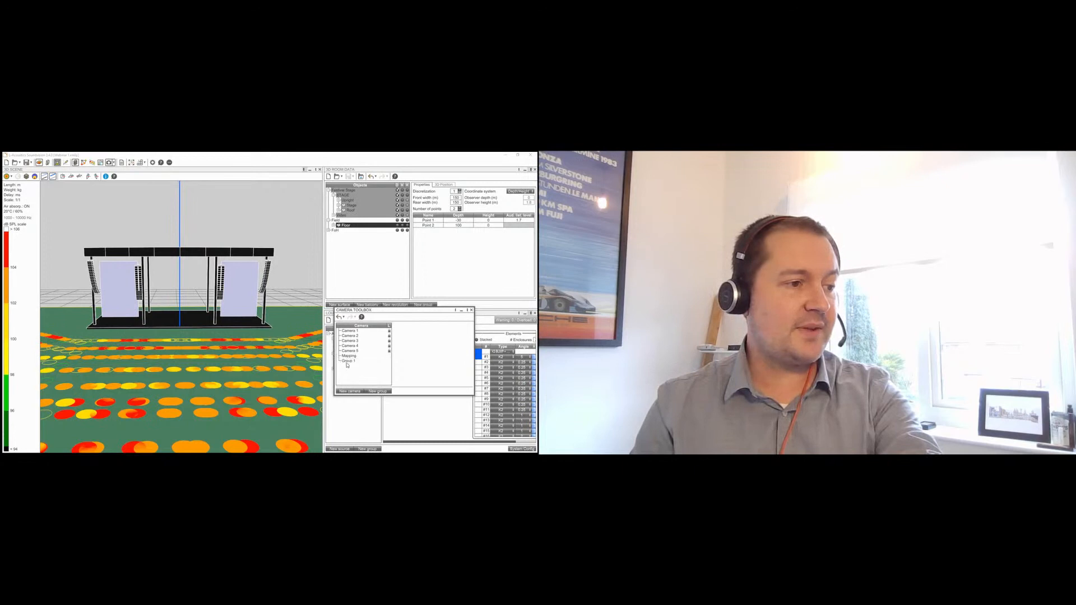
left_click(347, 362)
left_click(348, 377)
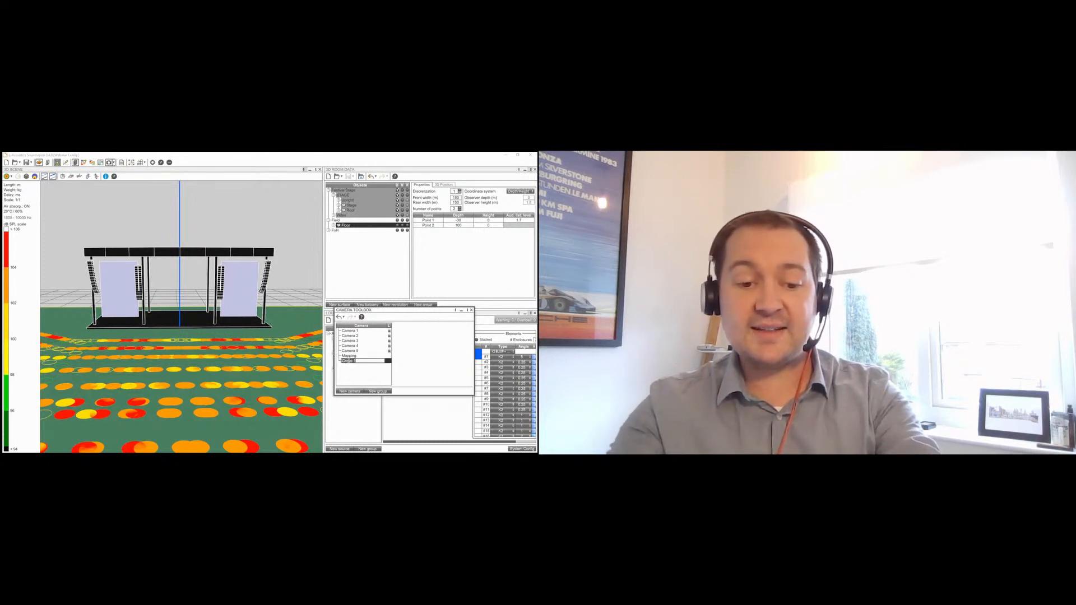
type("Client")
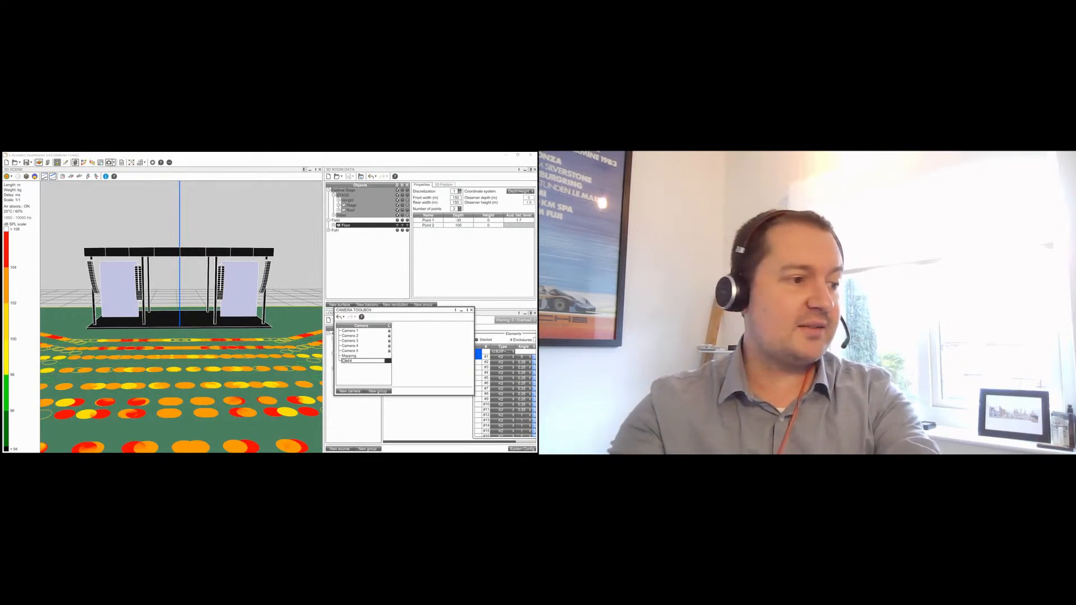
key("Return")
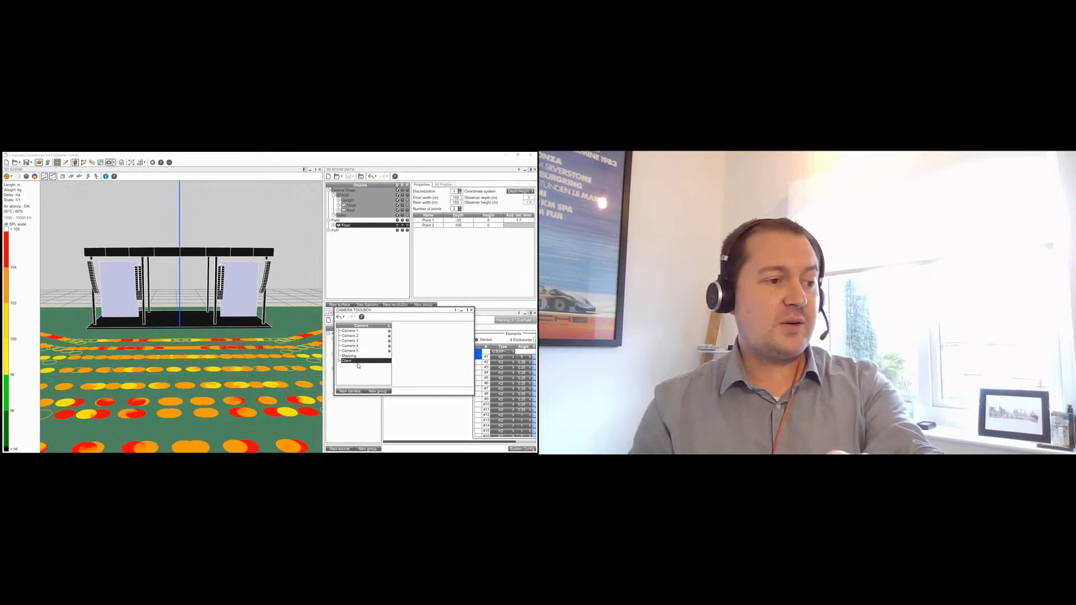
Add a third camera group below Client and name it Top.
left_click(339, 361)
left_click_drag(350, 366, 349, 371)
double_click(350, 365)
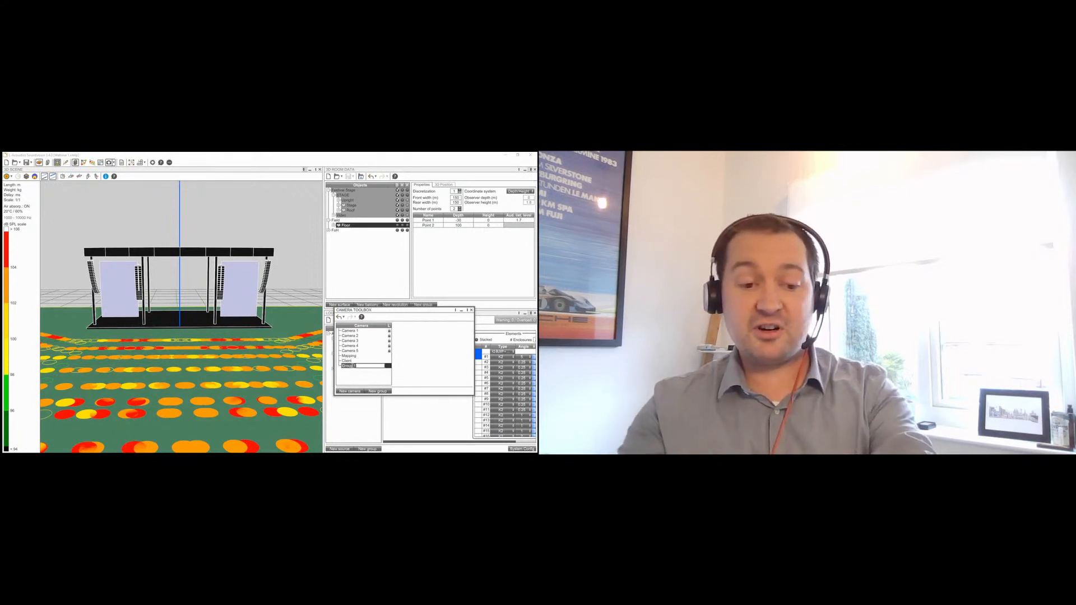
type("Top")
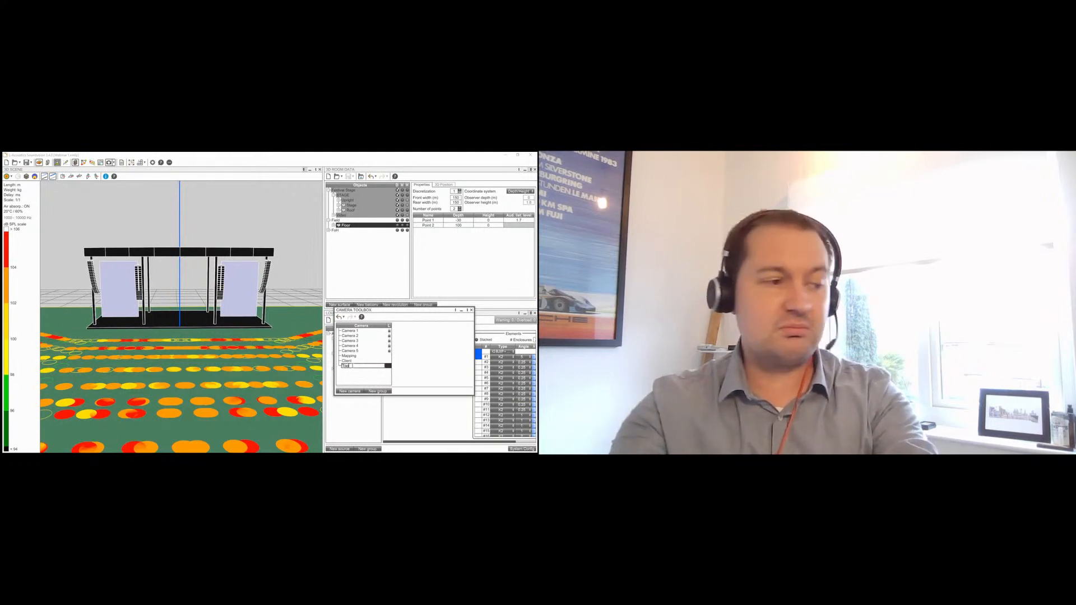
key("Return")
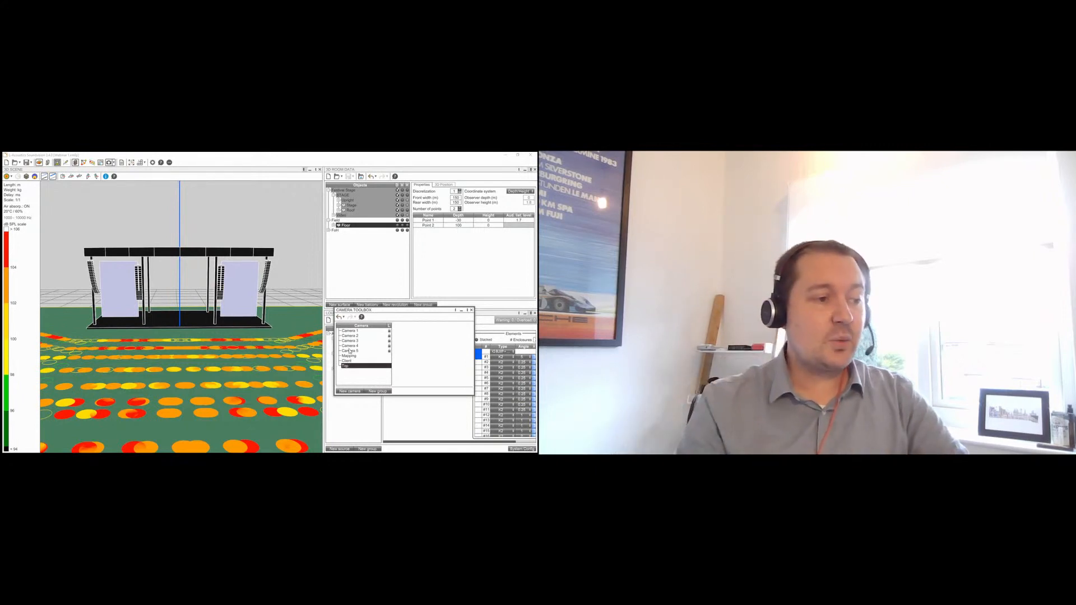
Sort the stored cameras into groups: Camera 3 into Mapping, Cameras 1 and 2 into Client, and Camera 4 into Top.
left_click(348, 341)
left_click_drag(348, 341, 352, 377)
left_click(349, 331)
left_click(349, 336, "ctrl")
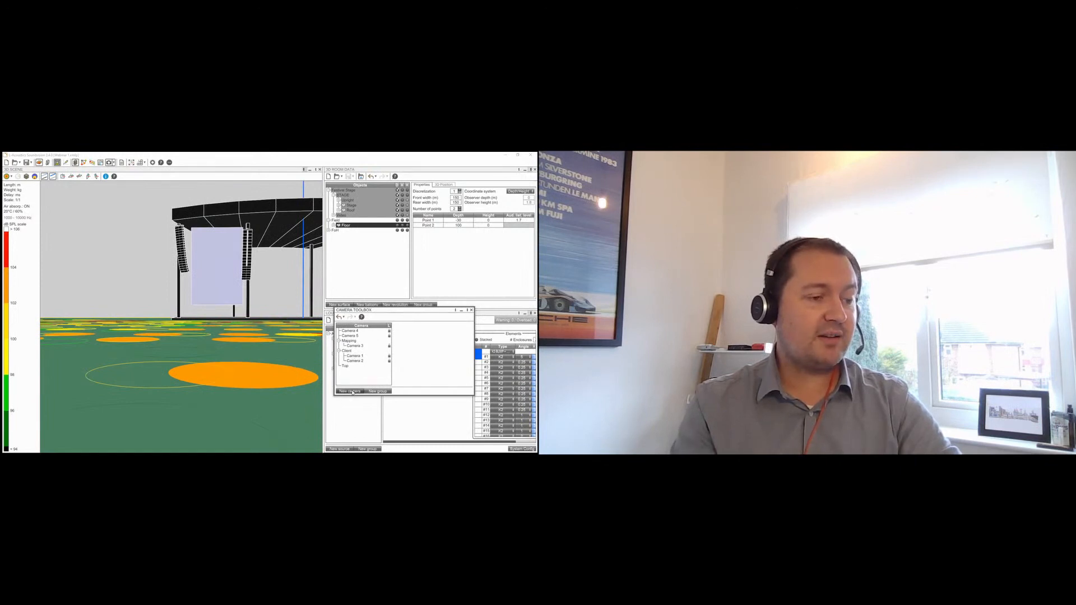
left_click_drag(350, 331, 351, 381)
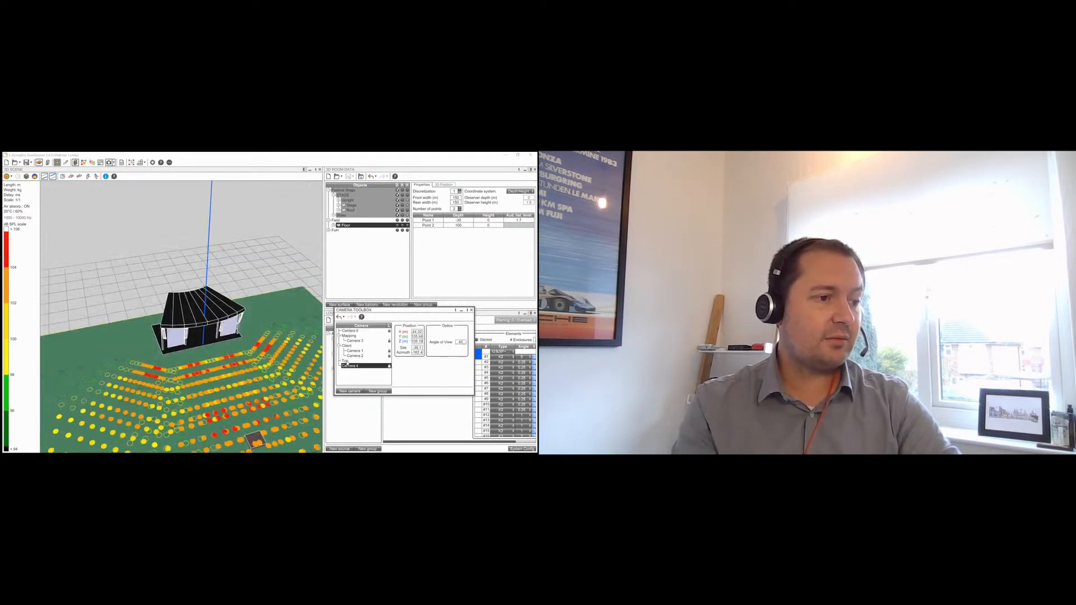
Collapse and re-expand the Top camera group, and close the camera toolbox.
left_click(339, 361)
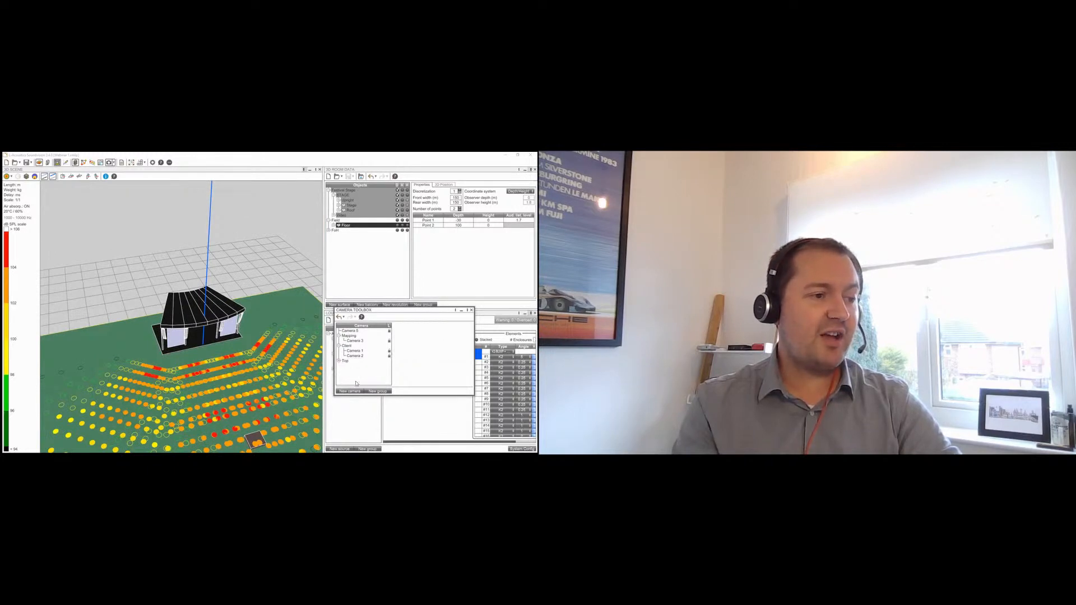
left_click(340, 377)
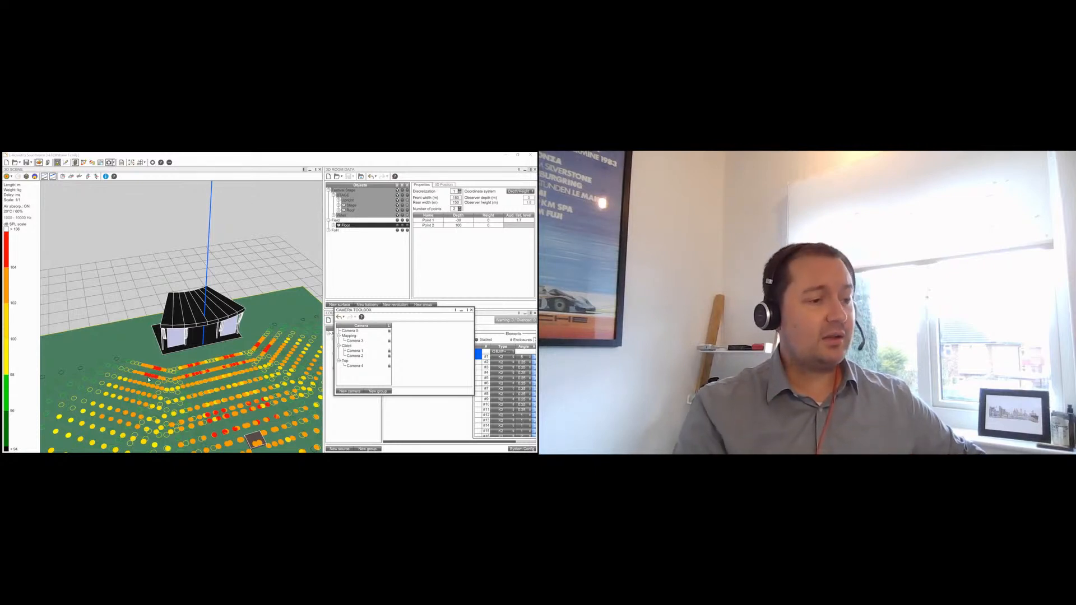
right_click_drag(206, 387, 194, 378)
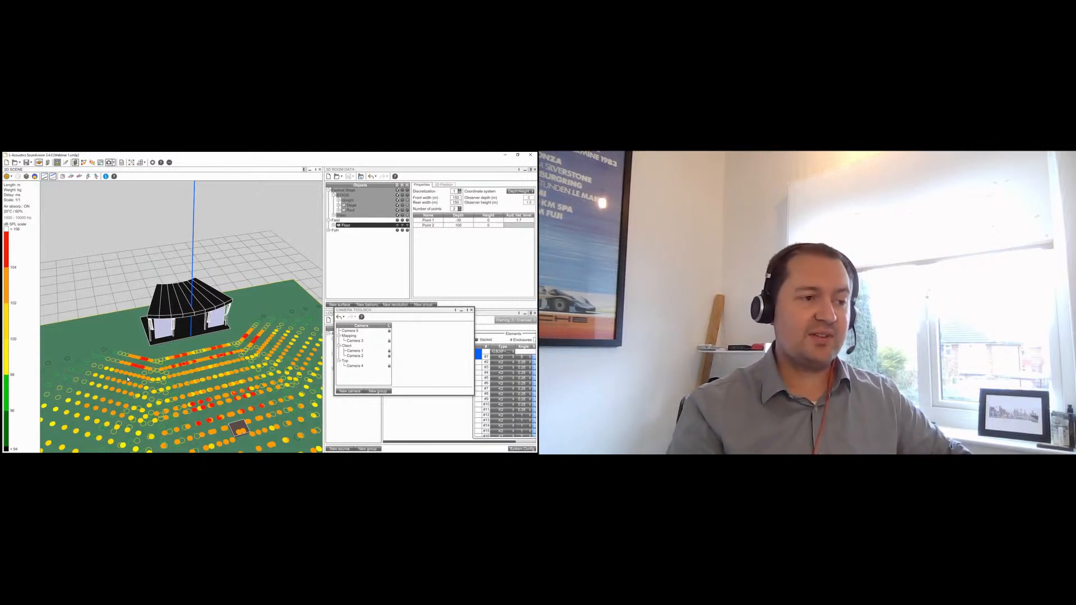
left_click_drag(421, 310, 386, 320)
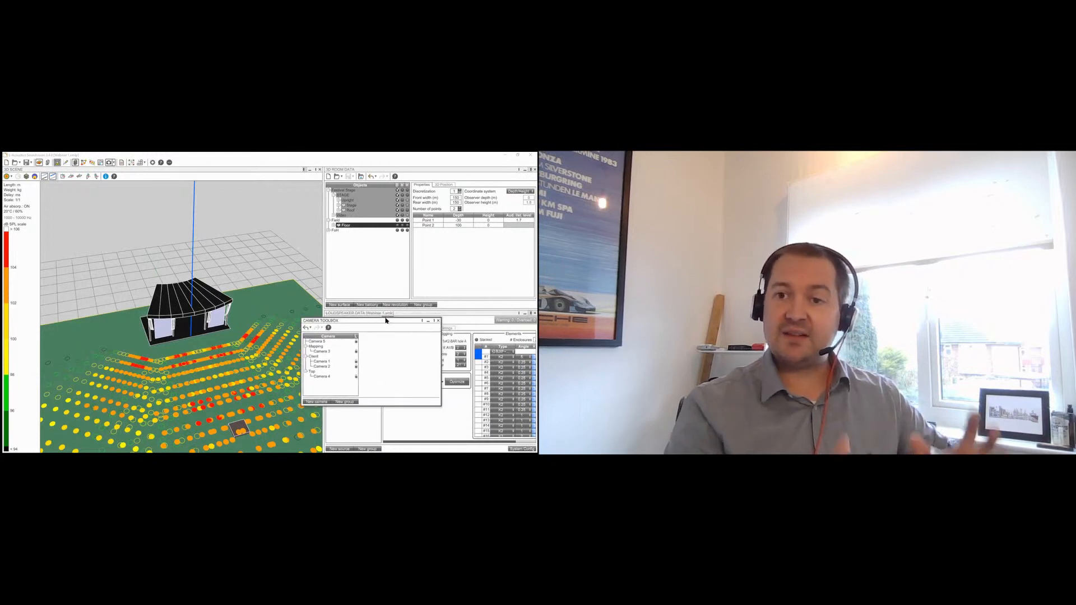
left_click(438, 320)
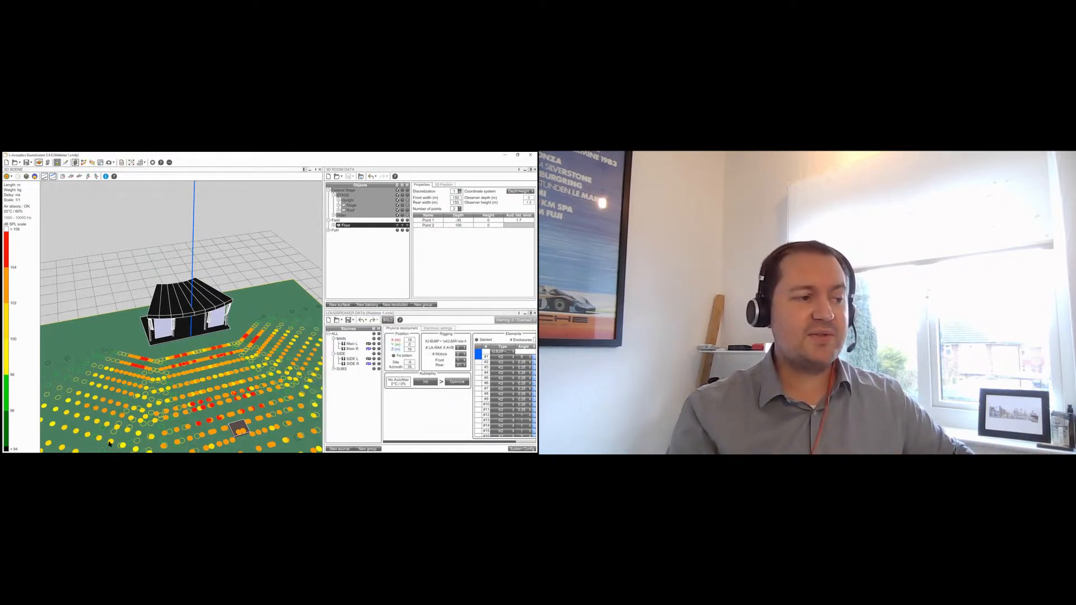
Open the stored camera list and look at the cameras available in the Mapping group.
left_click_drag(173, 400, 173, 348)
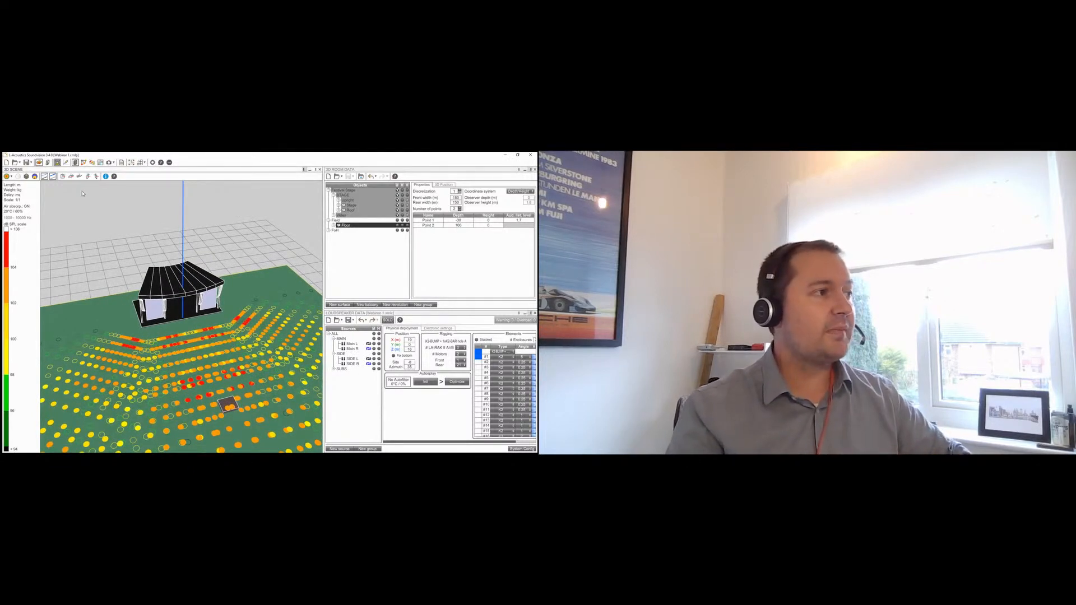
left_click(114, 163)
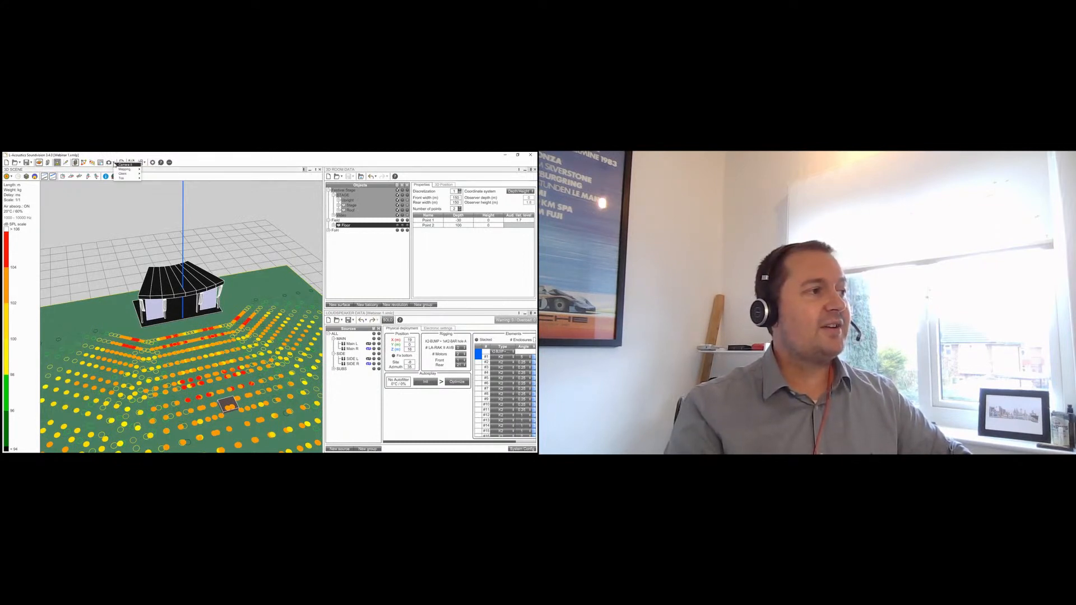
mouse_move(130, 170)
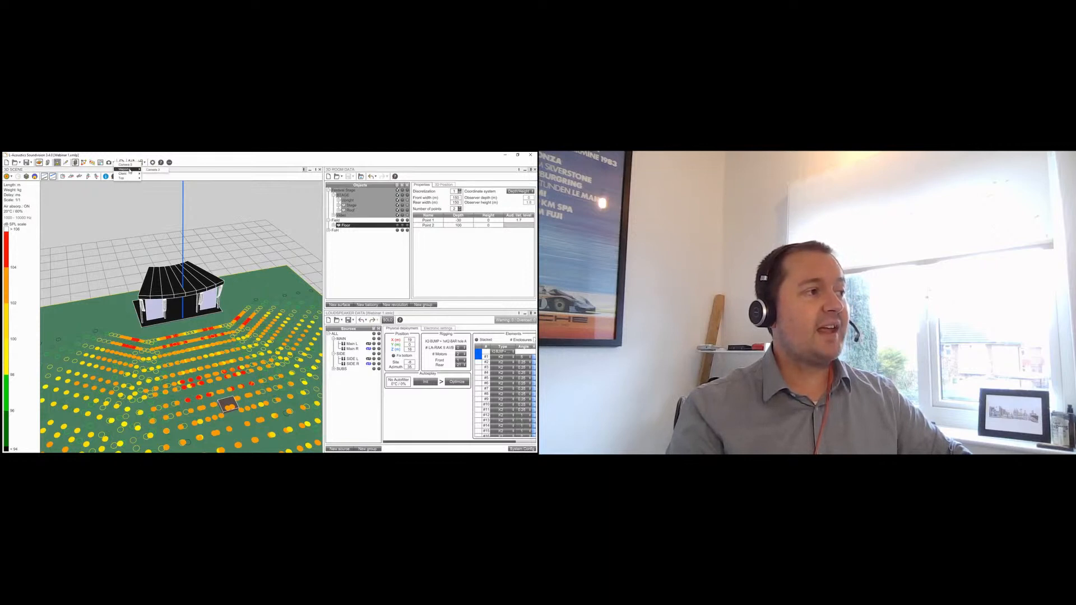
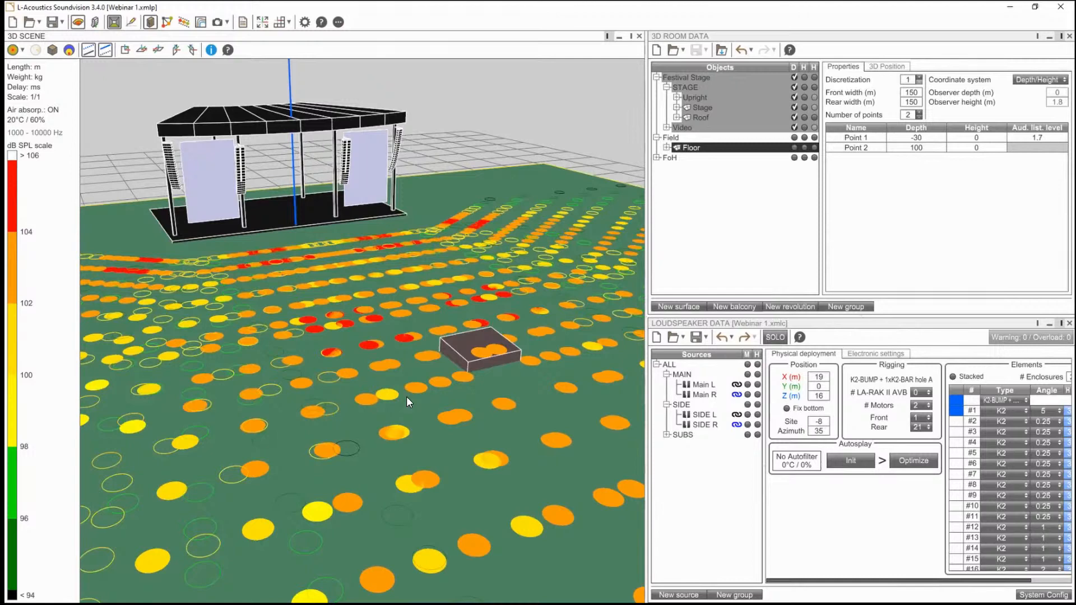
scroll(405, 396, "up", 3)
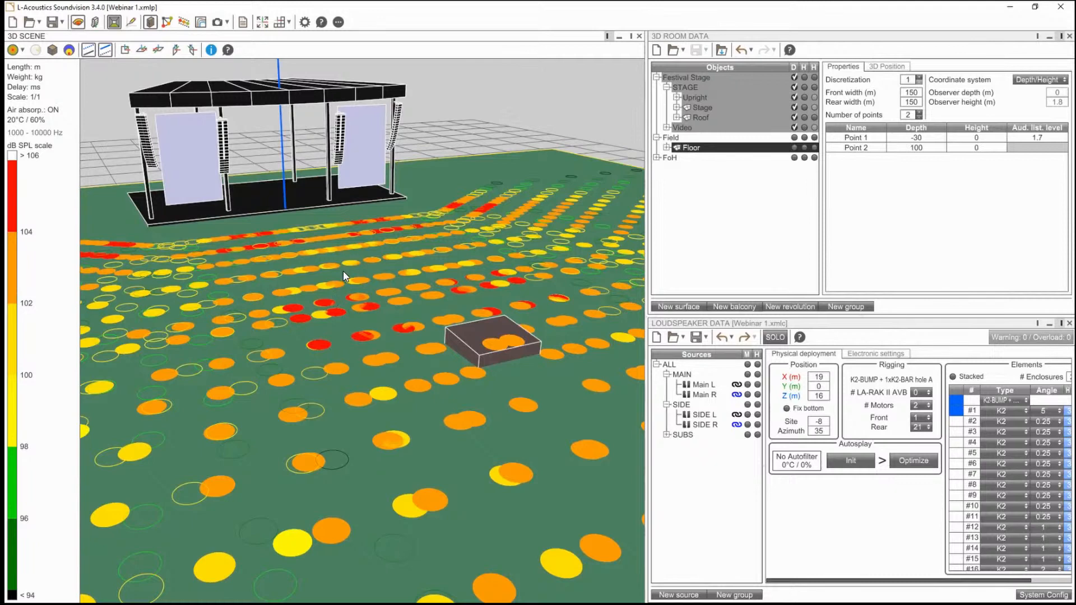
left_click_drag(343, 271, 468, 261)
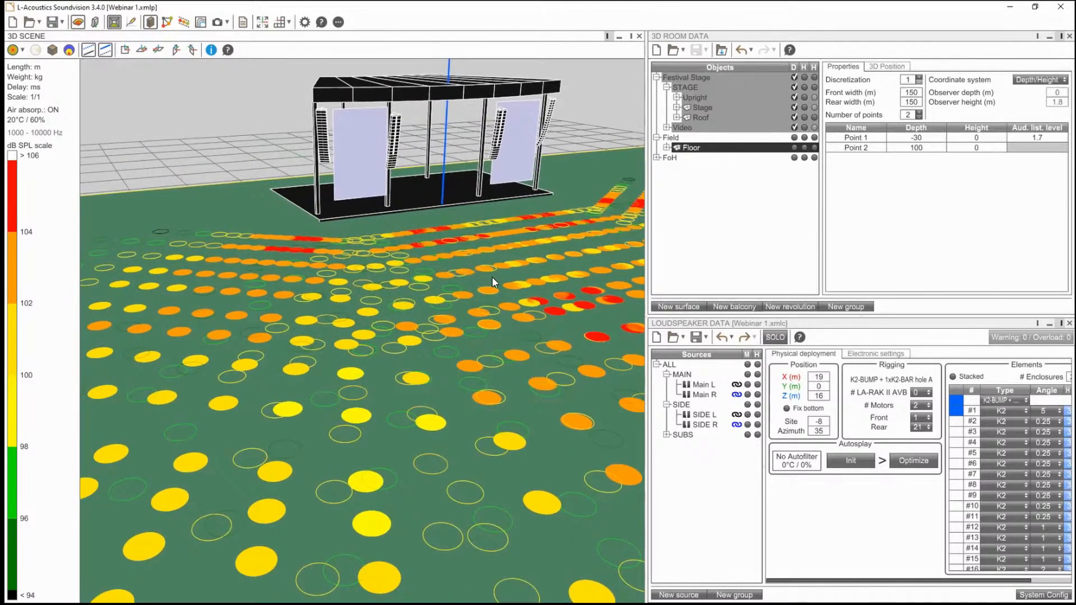
left_click_drag(492, 277, 447, 282)
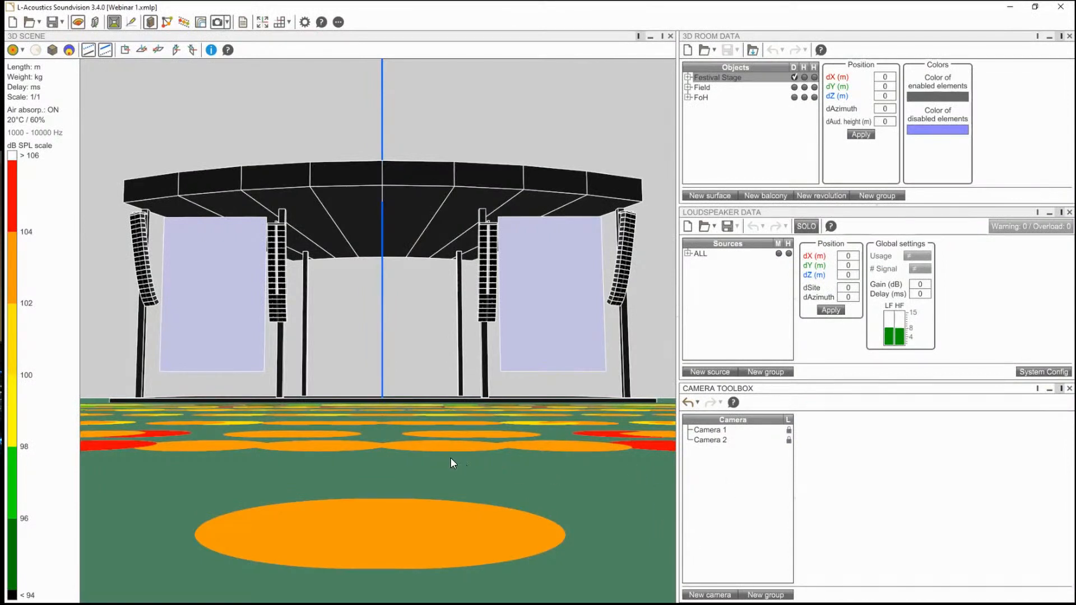
Set Camera 2's Y position to 7 m, and try to orbit the scene from it.
mouse_move(448, 452)
left_mouse_down()
mouse_move(388, 421)
mouse_move(197, 463)
mouse_move(347, 416)
mouse_move(478, 488)
mouse_move(563, 355)
mouse_move(449, 368)
mouse_move(303, 473)
mouse_move(499, 483)
mouse_move(621, 457)
mouse_move(629, 431)
mouse_move(615, 443)
mouse_move(406, 424)
mouse_move(314, 435)
mouse_move(435, 430)
mouse_move(449, 448)
left_mouse_up()
left_click(711, 439)
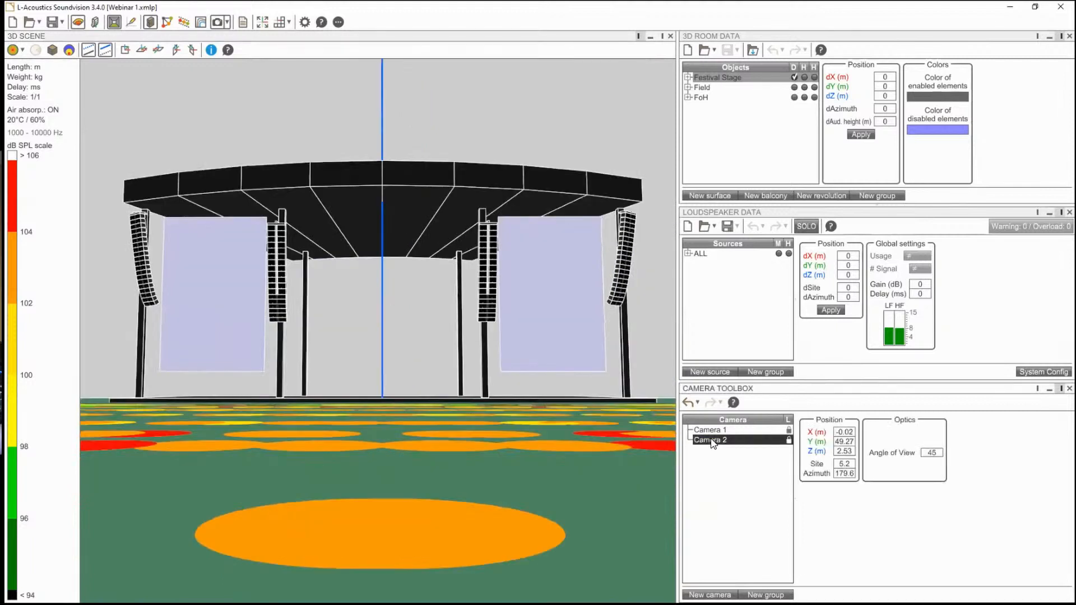
double_click(840, 441)
type("7")
key("Return")
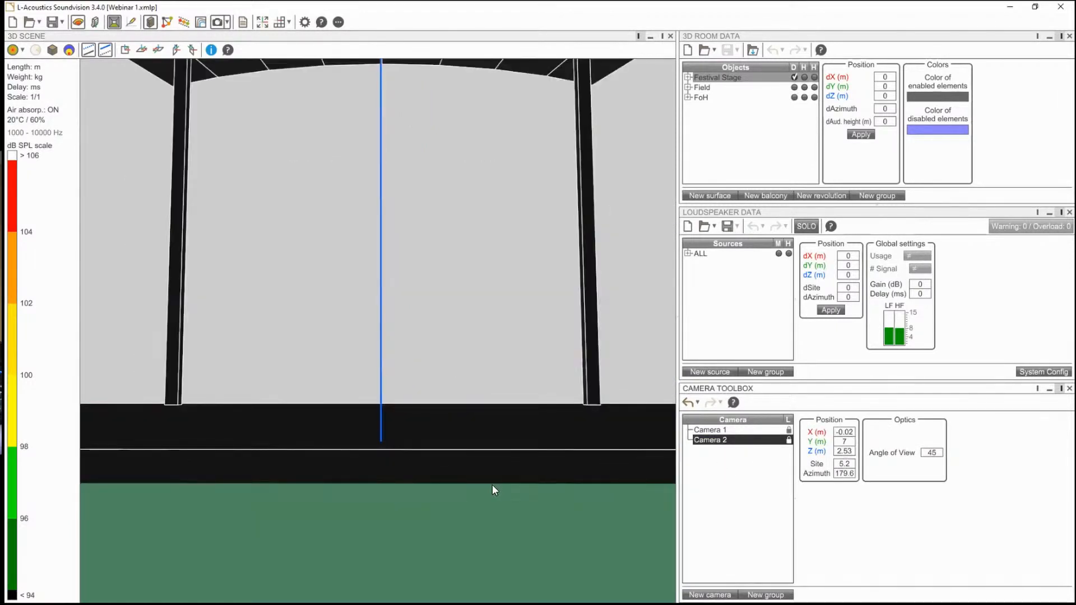
left_click_drag(382, 490, 105, 478)
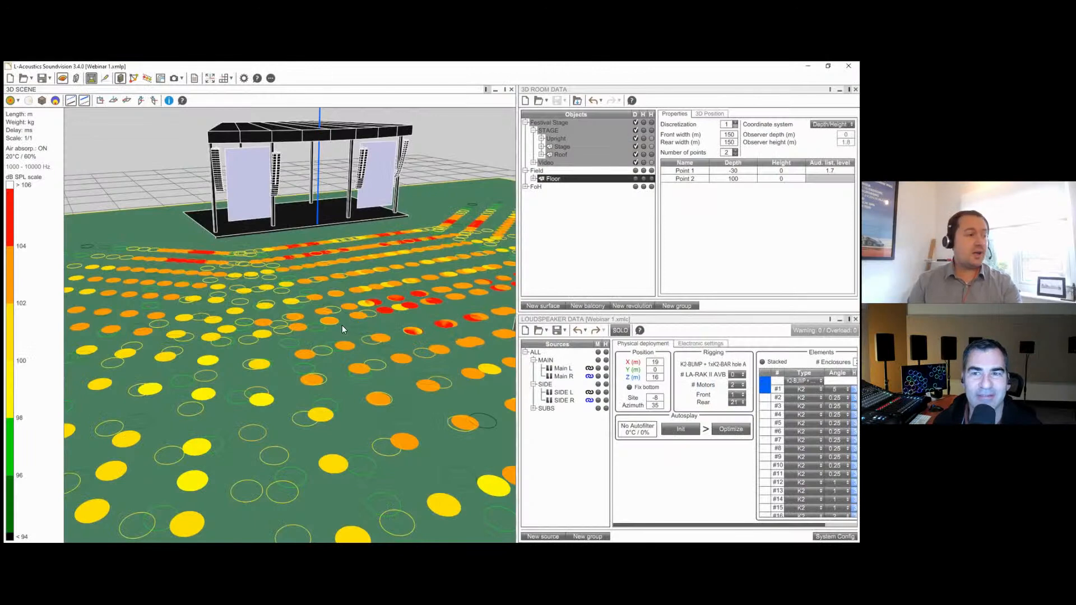
Examine the stage, its front corner and the audience mapping from different angles and distances in the 3D scene.
scroll(343, 328, "up", 2)
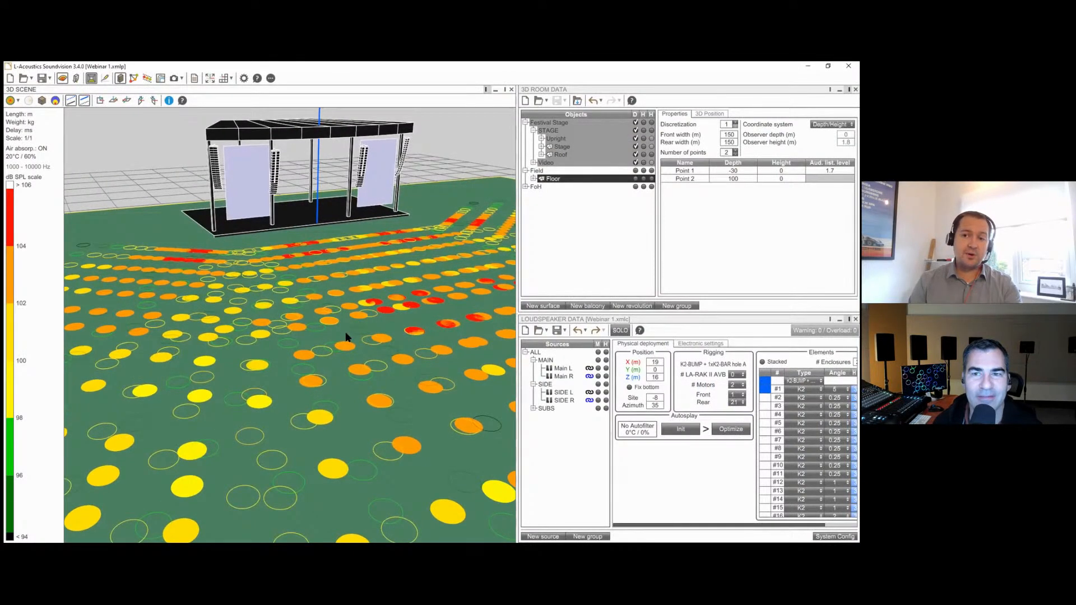
scroll(345, 333, "up", 3)
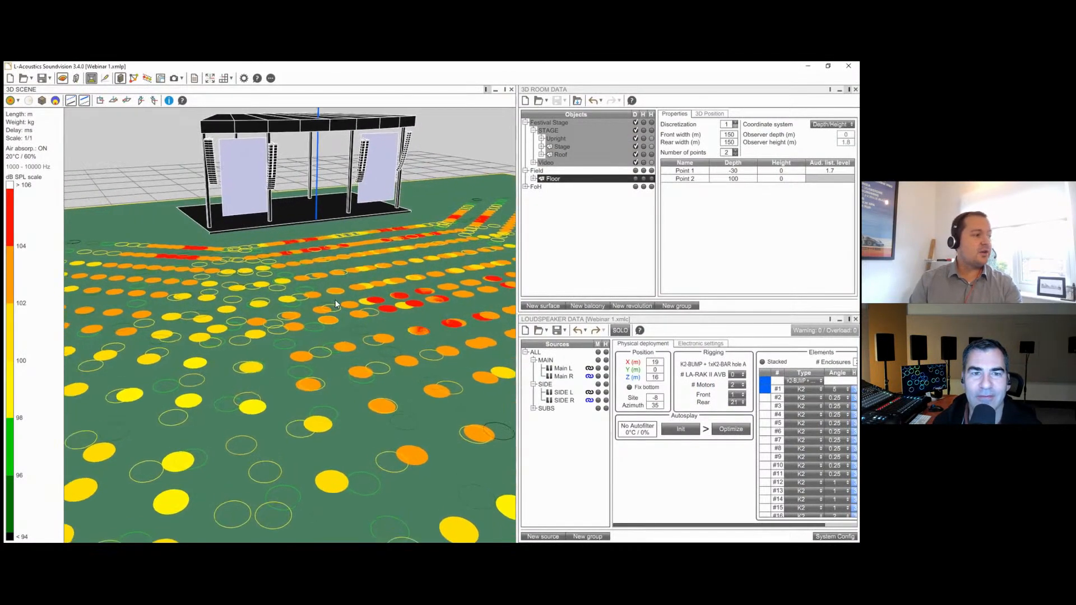
scroll(340, 307, "up", 3)
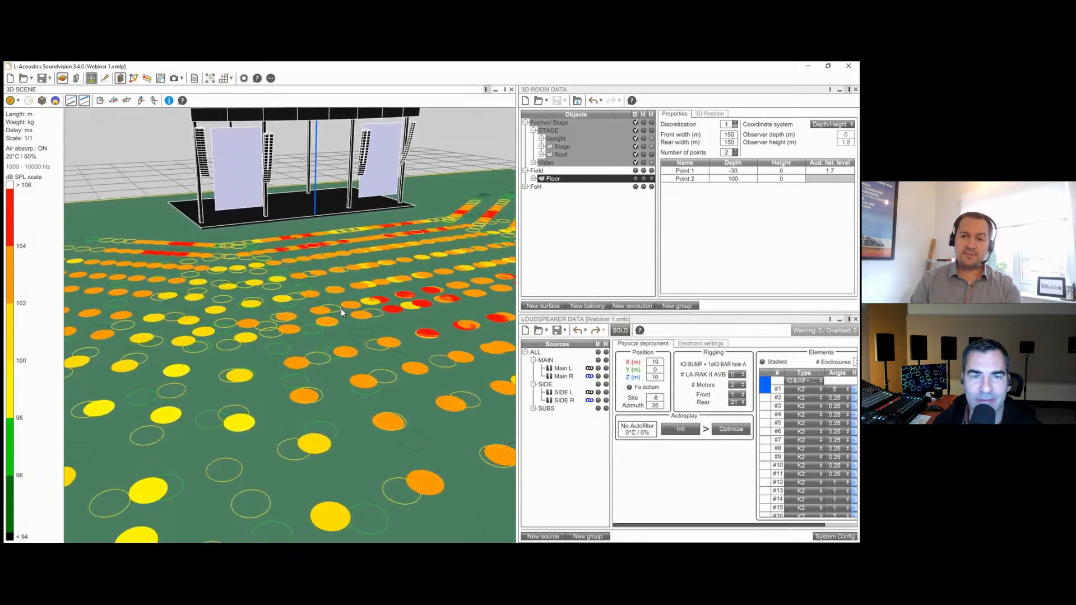
left_click_drag(300, 314, 383, 289)
left_click_drag(215, 292, 277, 311)
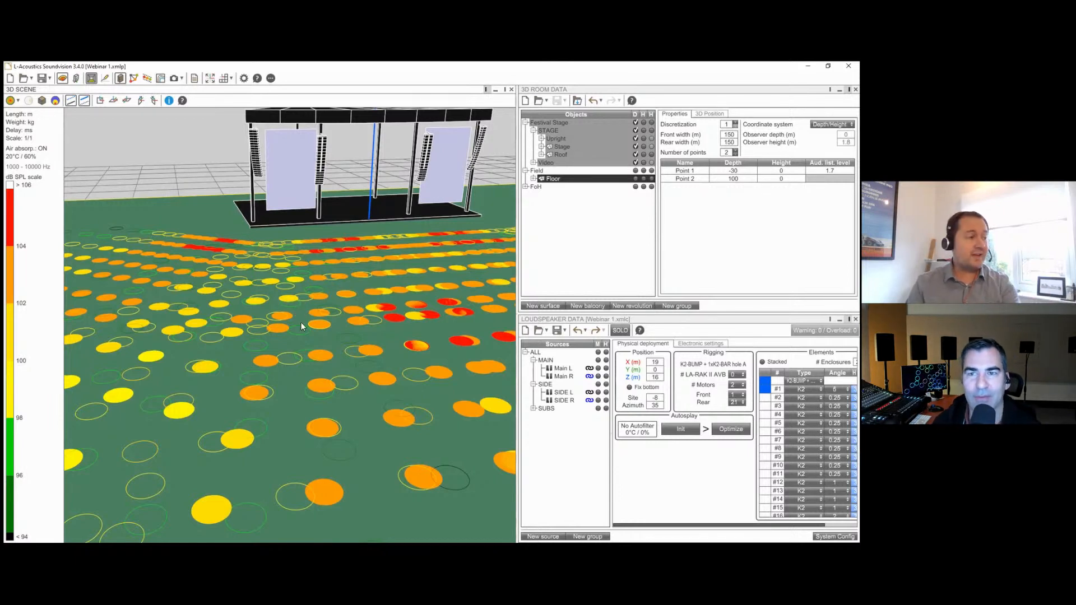
scroll(303, 328, "up", 3)
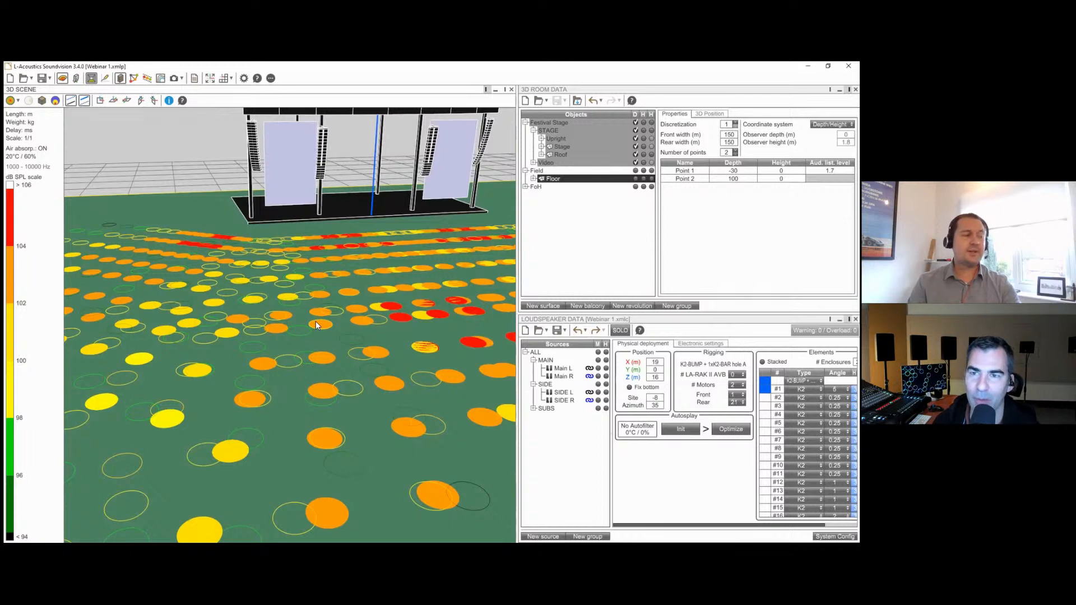
middle_click_drag(368, 304, 360, 312)
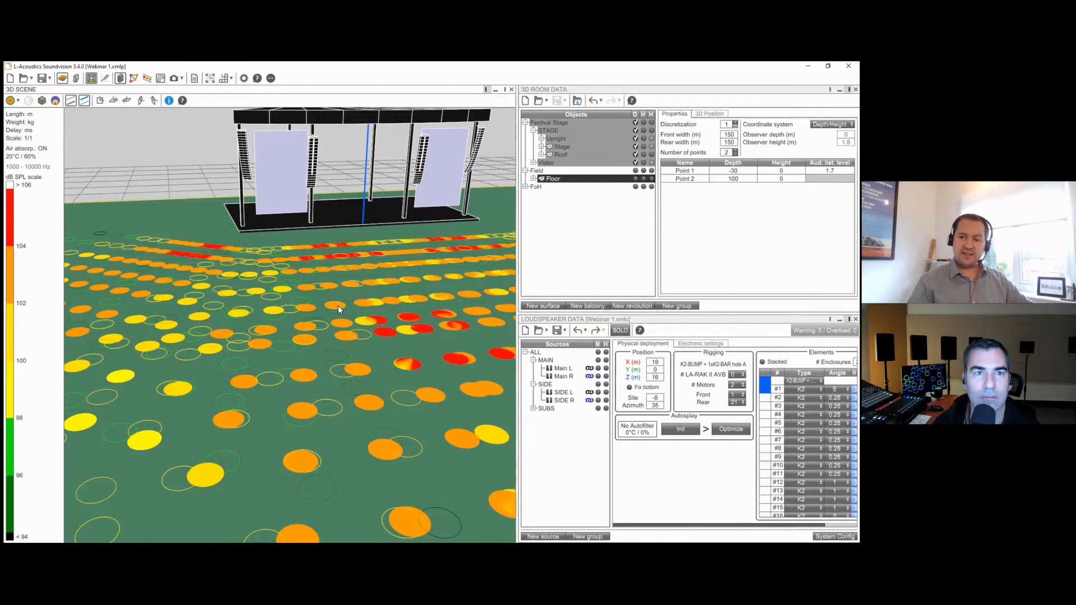
left_click_drag(383, 270, 297, 312)
scroll(287, 292, "up", 5)
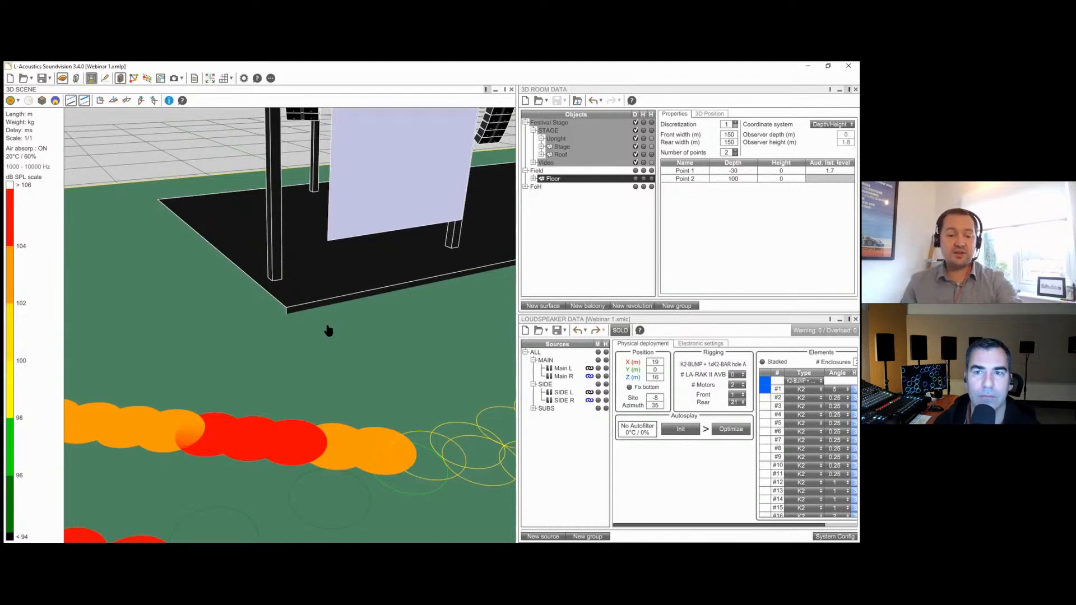
View the scene along the Z, Y and X axes in perspective, including the opposite directions of Y and X.
key("z")
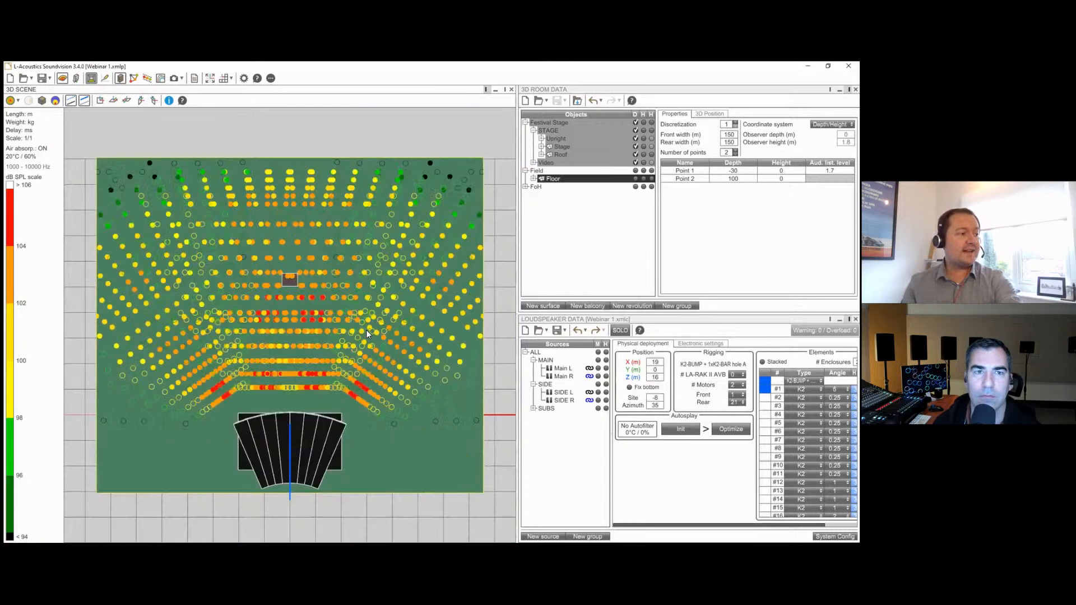
key("y")
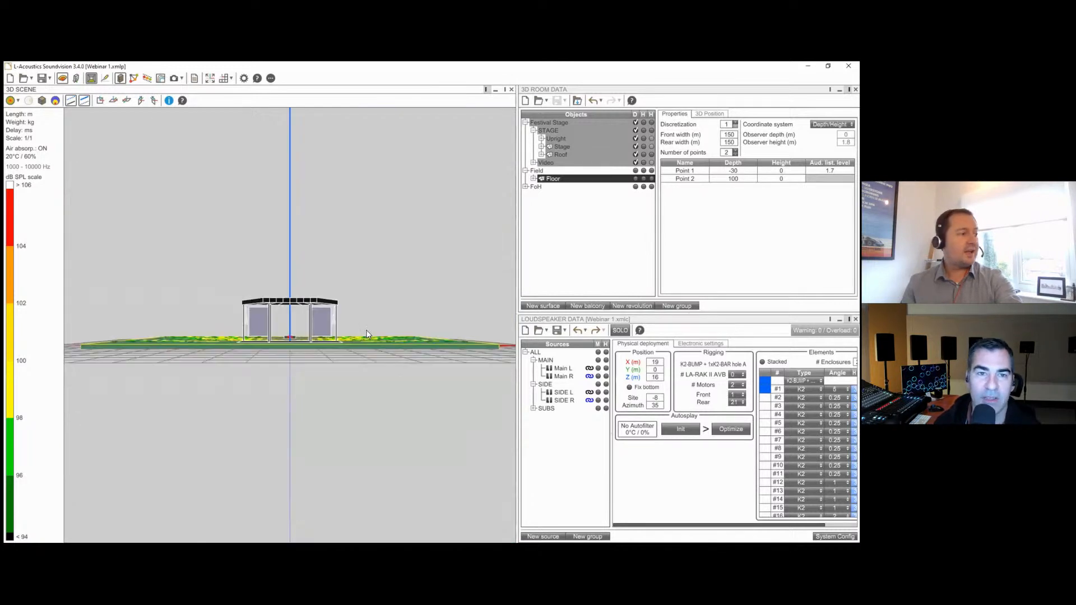
key("x")
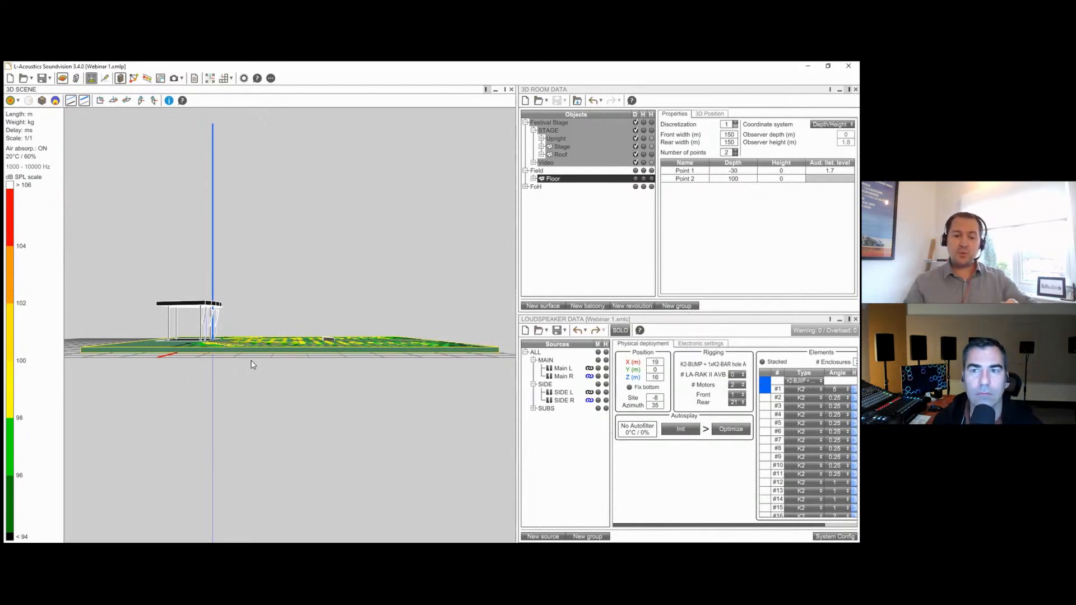
left_click_drag(253, 314, 283, 275)
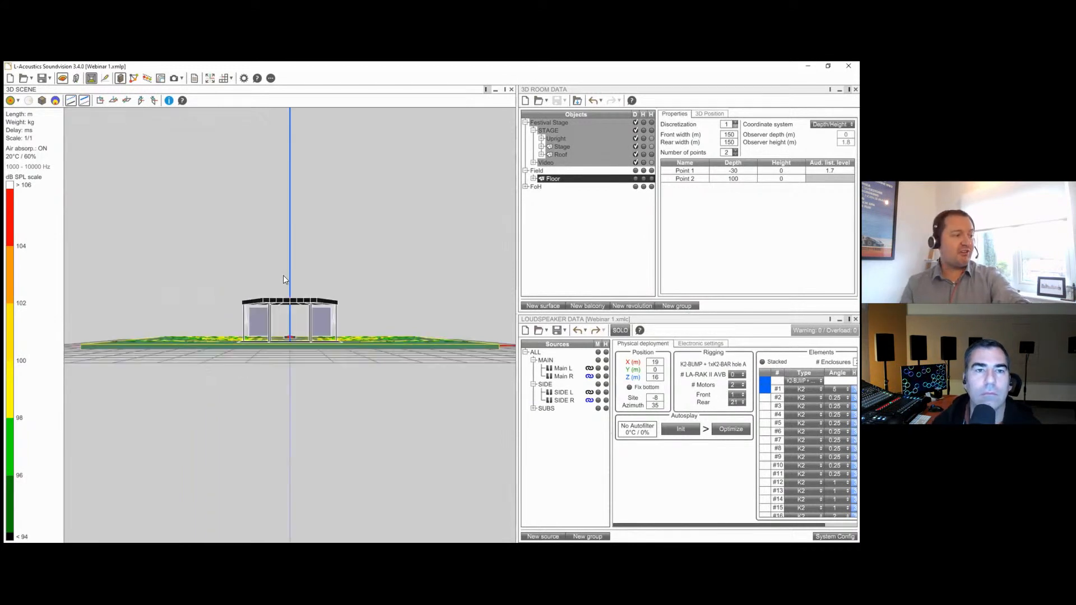
scroll(284, 278, "down", 2)
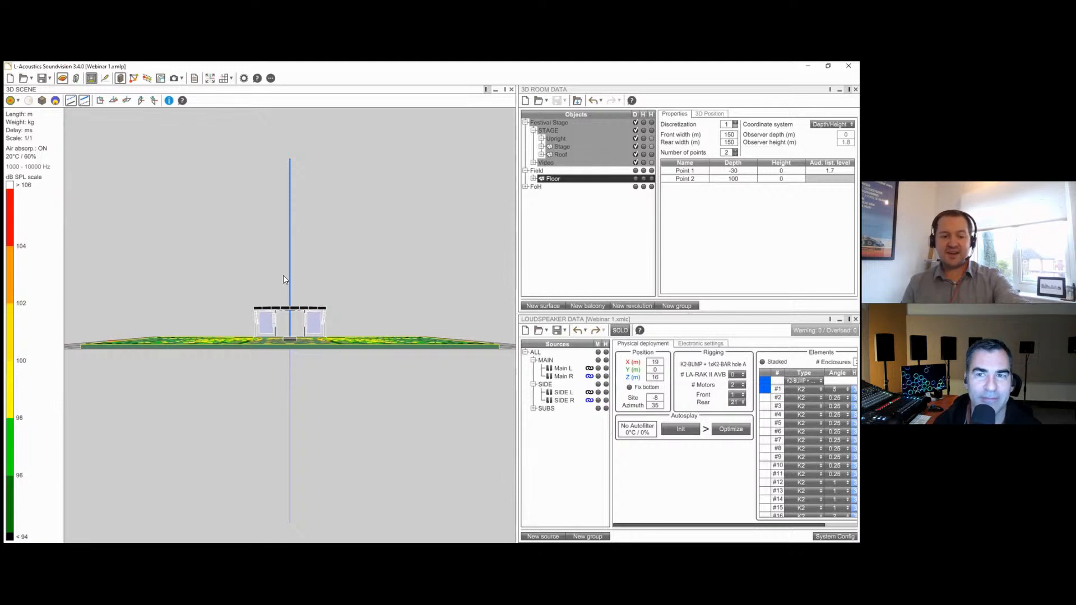
key("x")
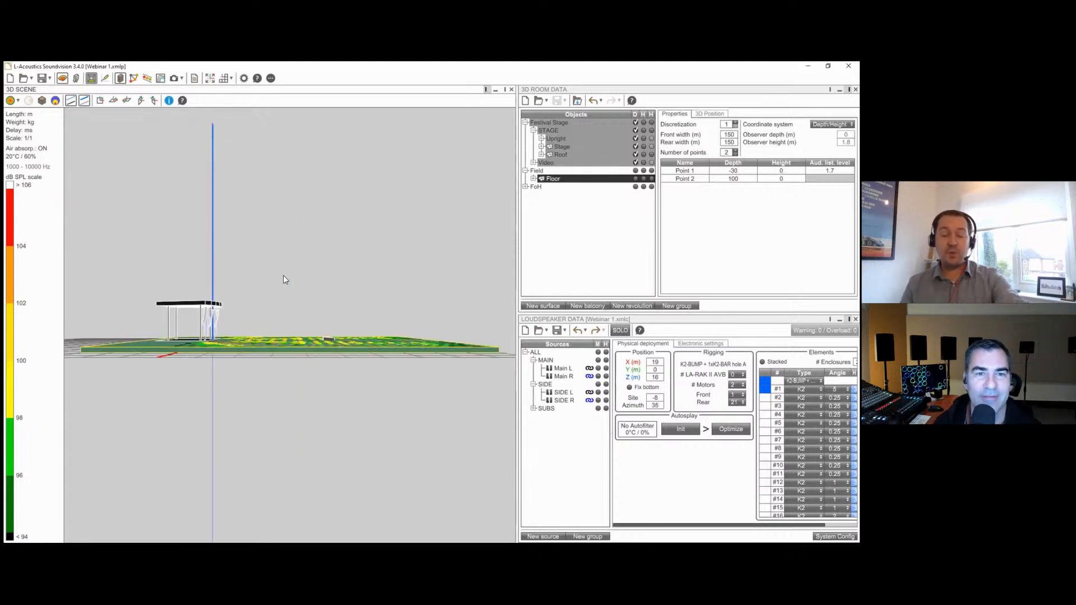
key("x")
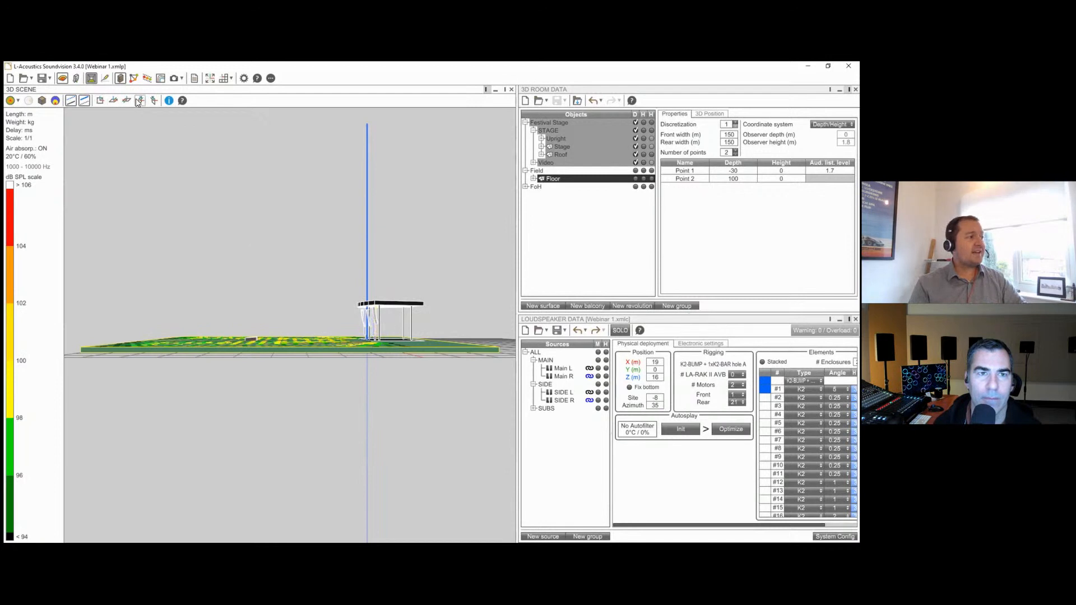
Switch to the orthographic top view and hide the stage's Roof surface.
left_click(102, 99)
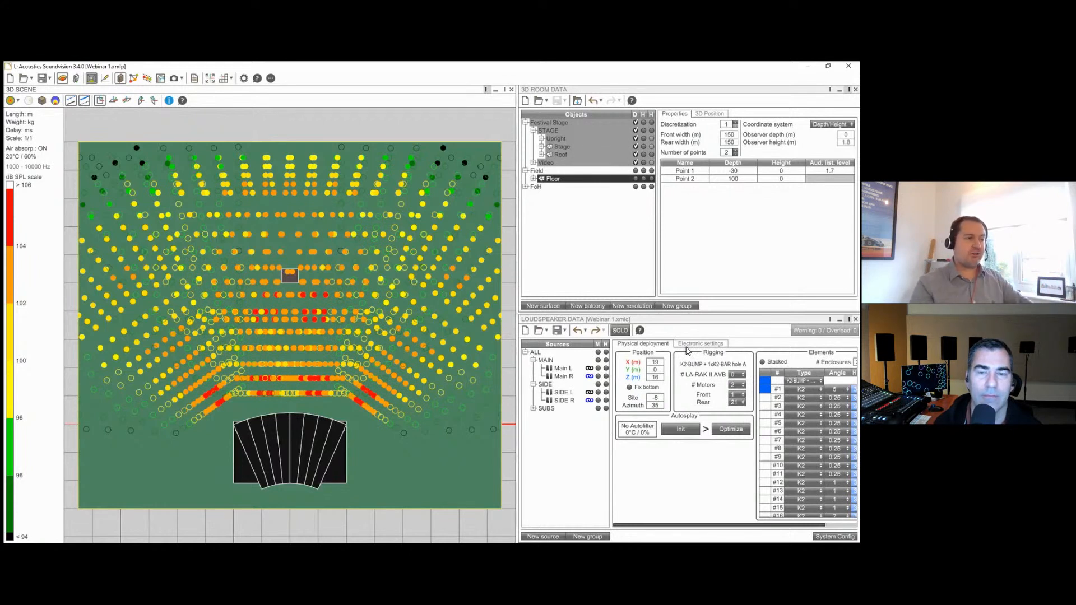
left_click(293, 429)
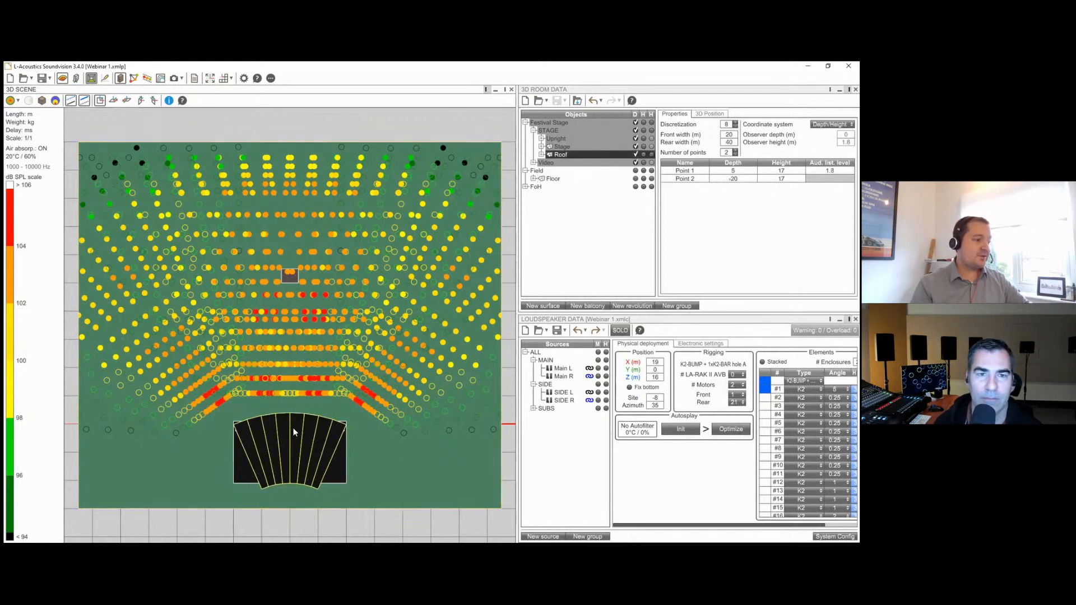
left_click(651, 155)
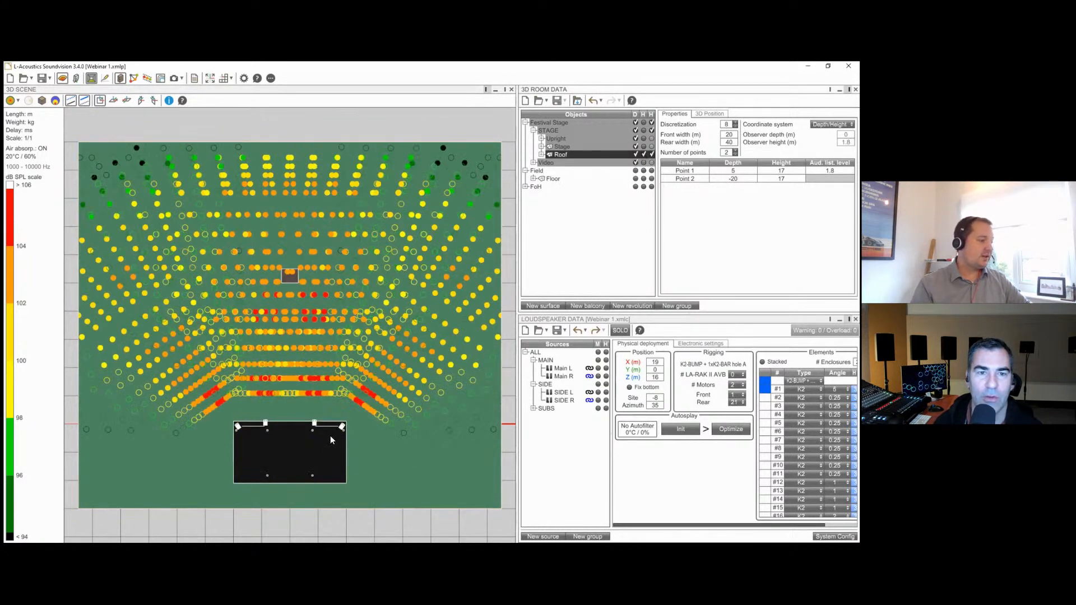
Hide the Field group's Floor surface while looking closely at the loudspeakers along the stage front.
scroll(329, 435, "up", 4)
scroll(320, 436, "up", 4)
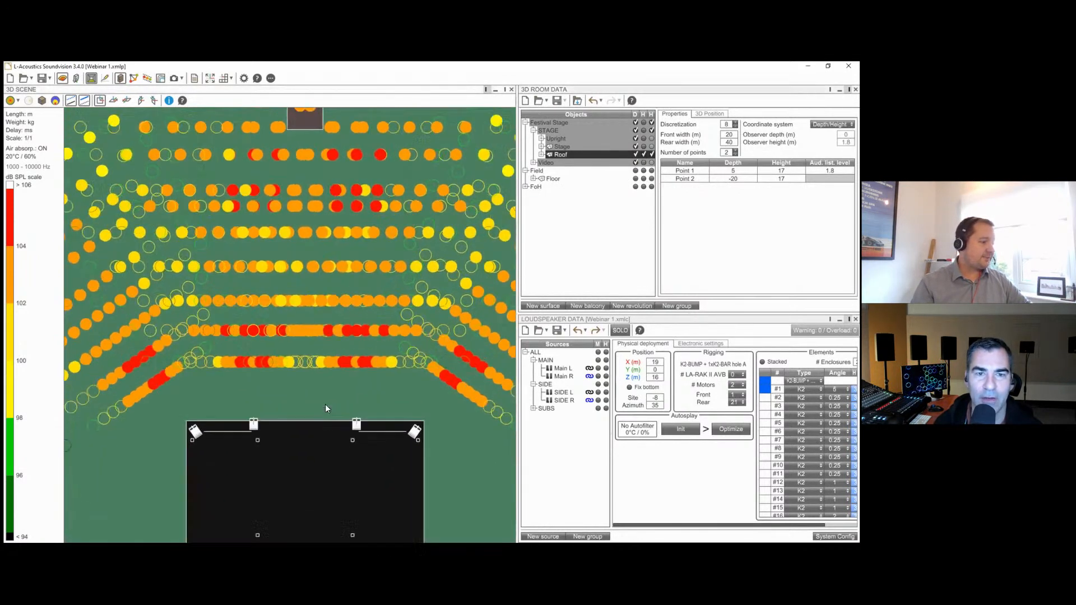
scroll(325, 349, "up", 1)
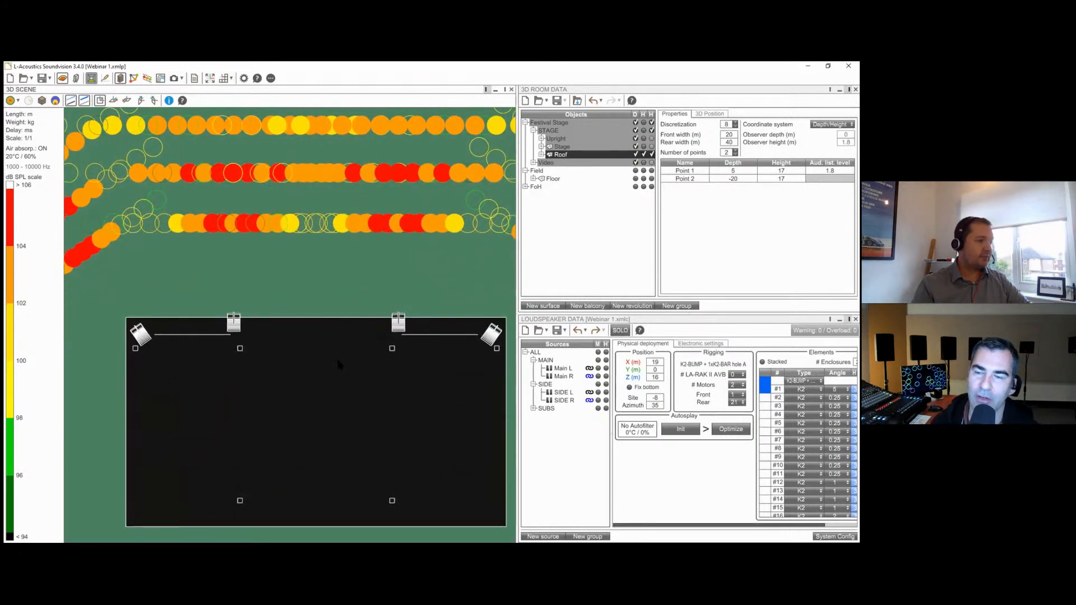
right_click_drag(338, 360, 333, 352)
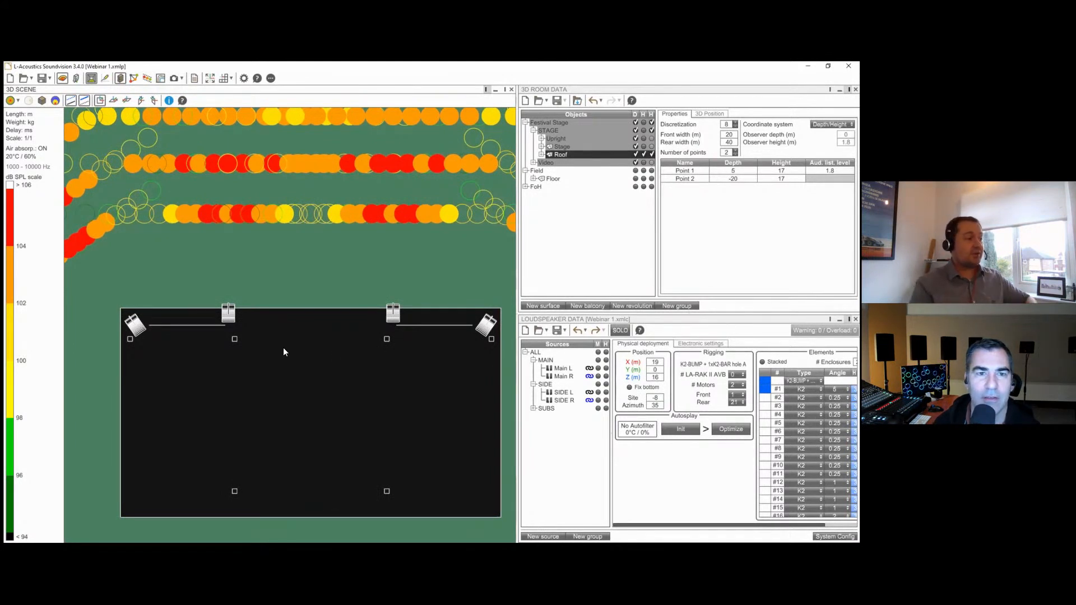
scroll(251, 326, "up", 5)
right_click_drag(175, 321, 277, 321)
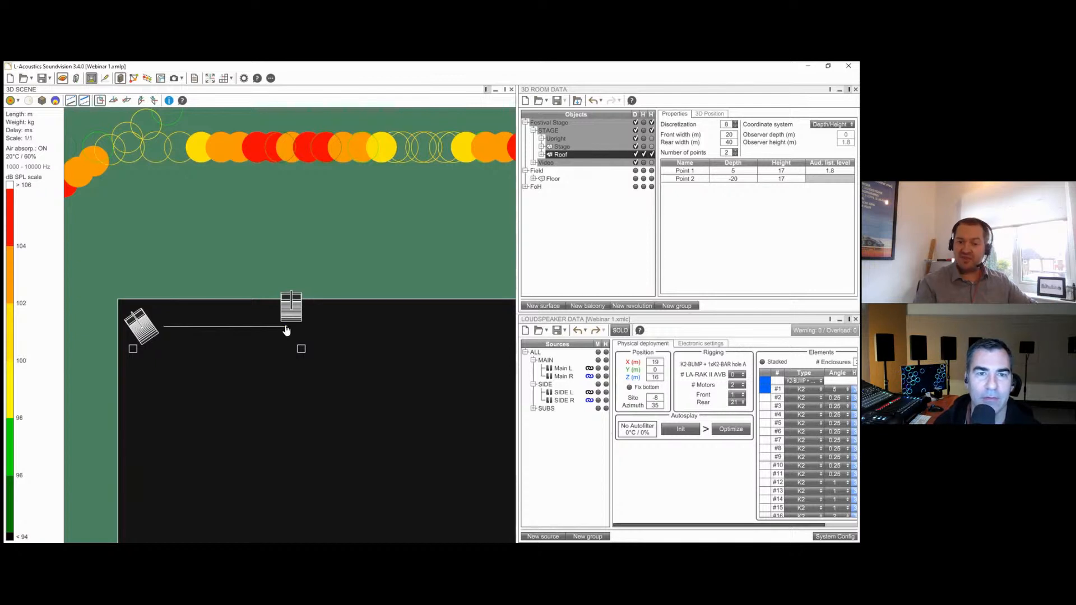
left_click(553, 179)
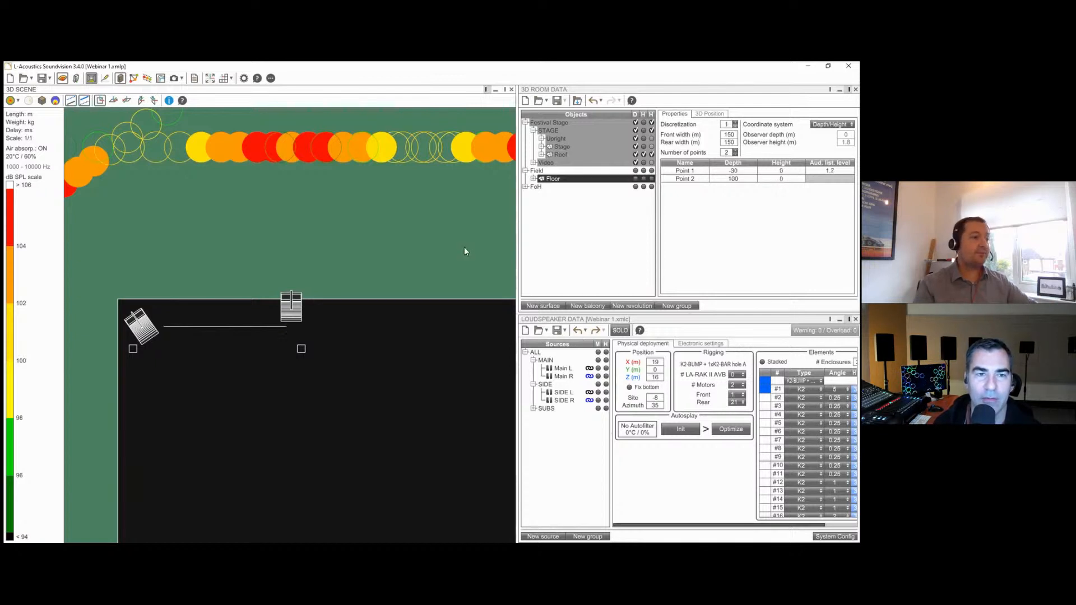
left_click(652, 178)
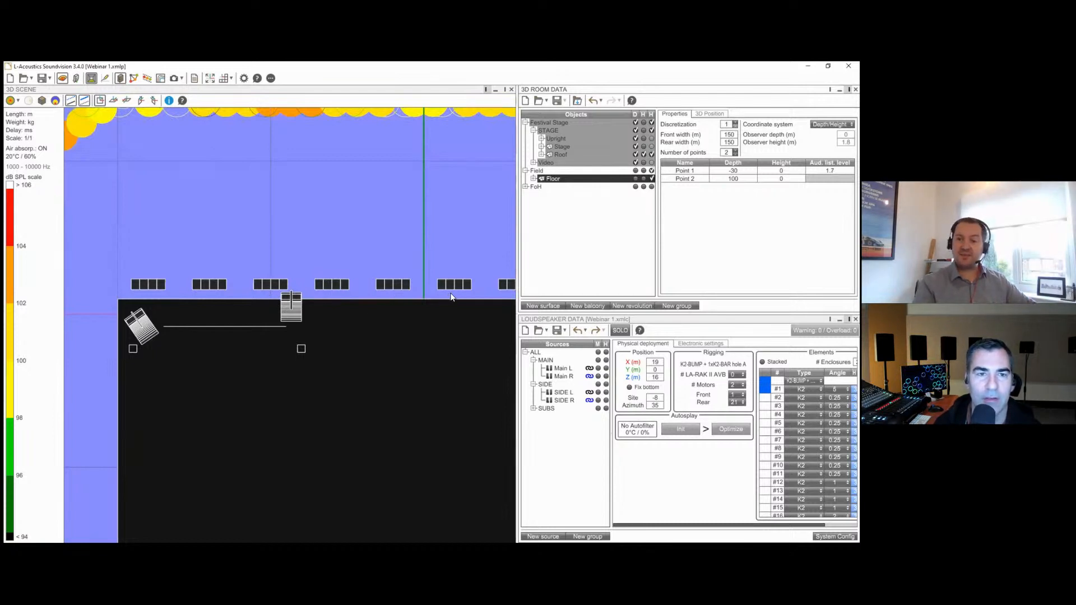
Leave the orthographic top view and look at the whole scene from above in perspective.
left_click(100, 101)
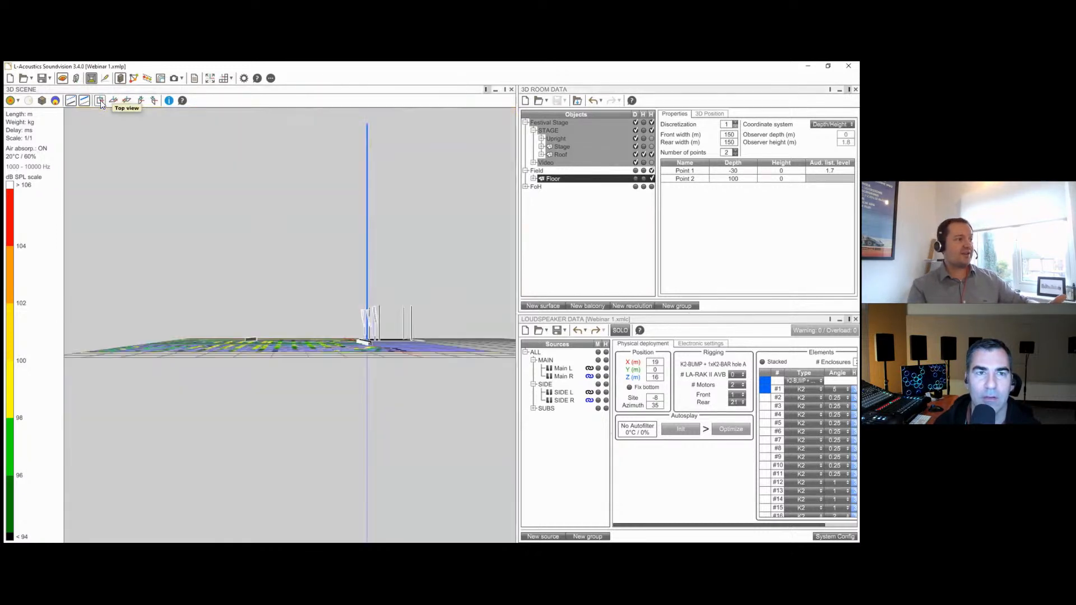
left_click(398, 255)
key("t")
scroll(275, 439, "up", 3)
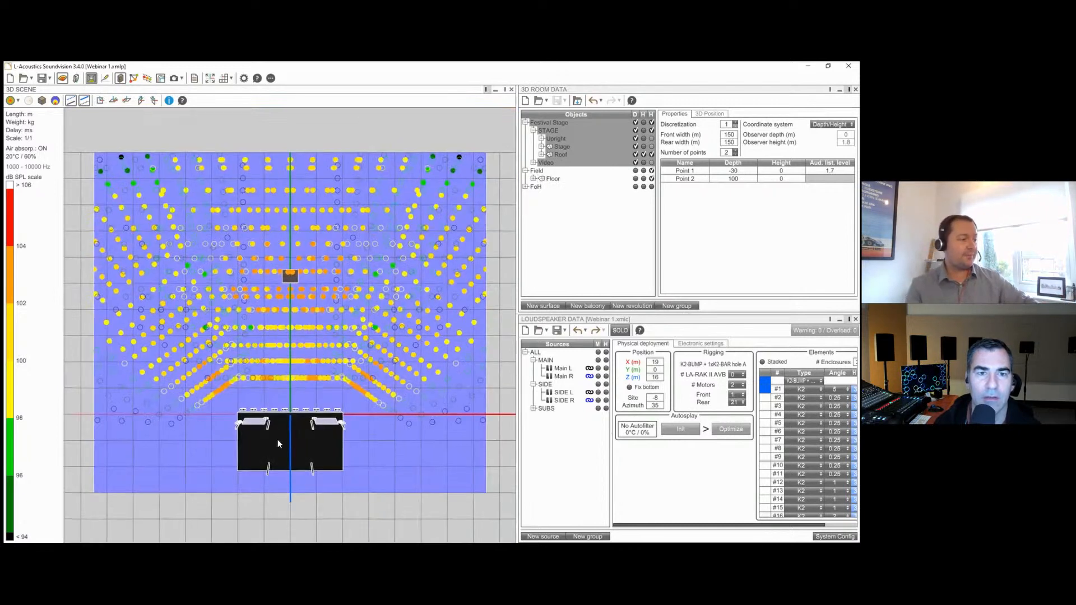
Save a close perspective view of the stage from above as a new camera and show its position and optics settings.
scroll(281, 437, "up", 5)
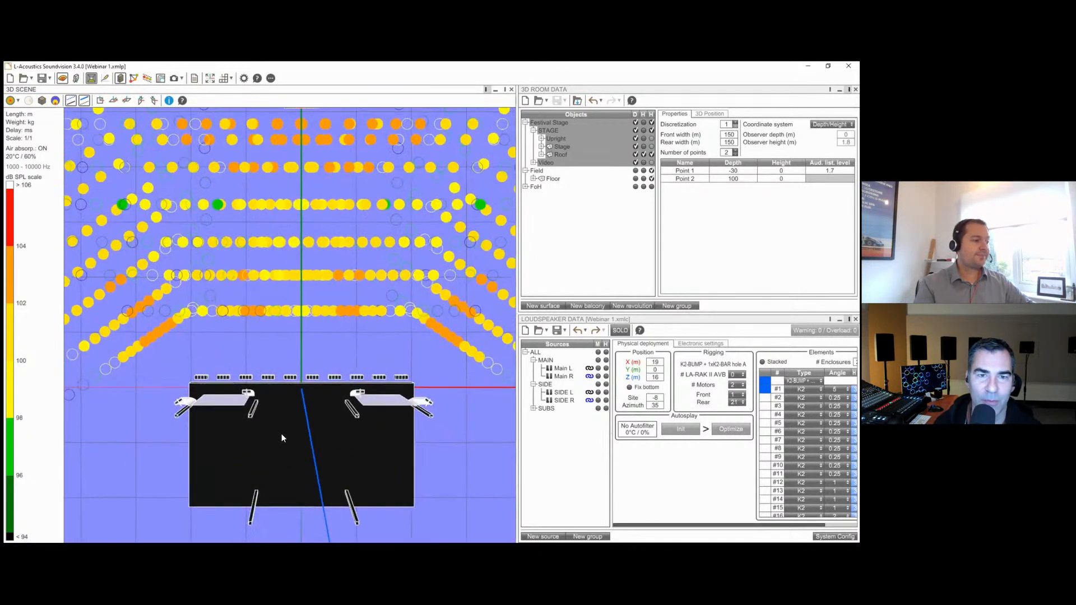
right_click_drag(290, 361, 346, 363)
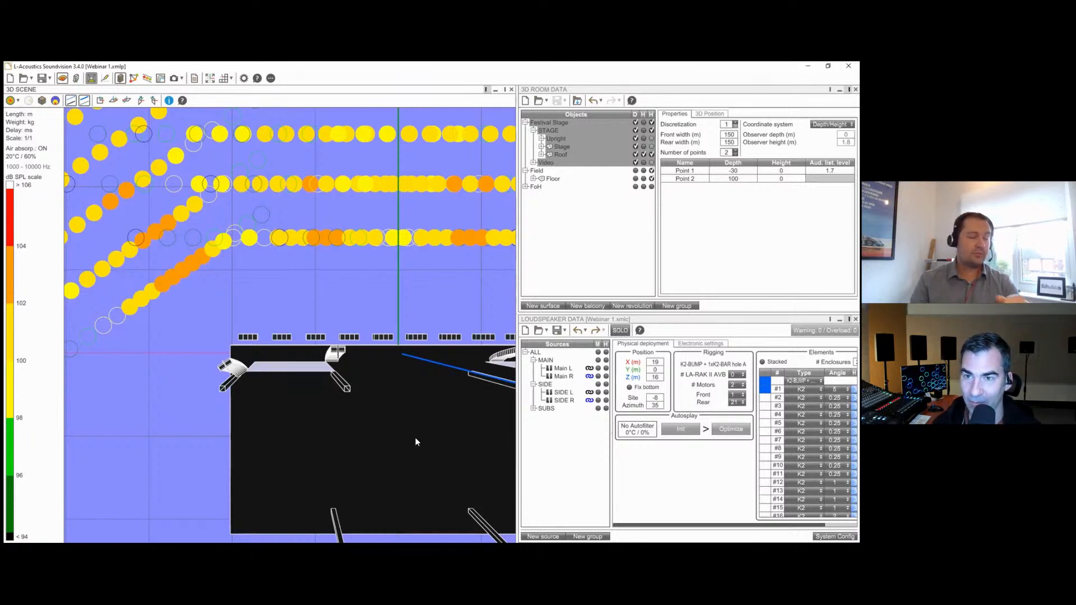
left_click(174, 78)
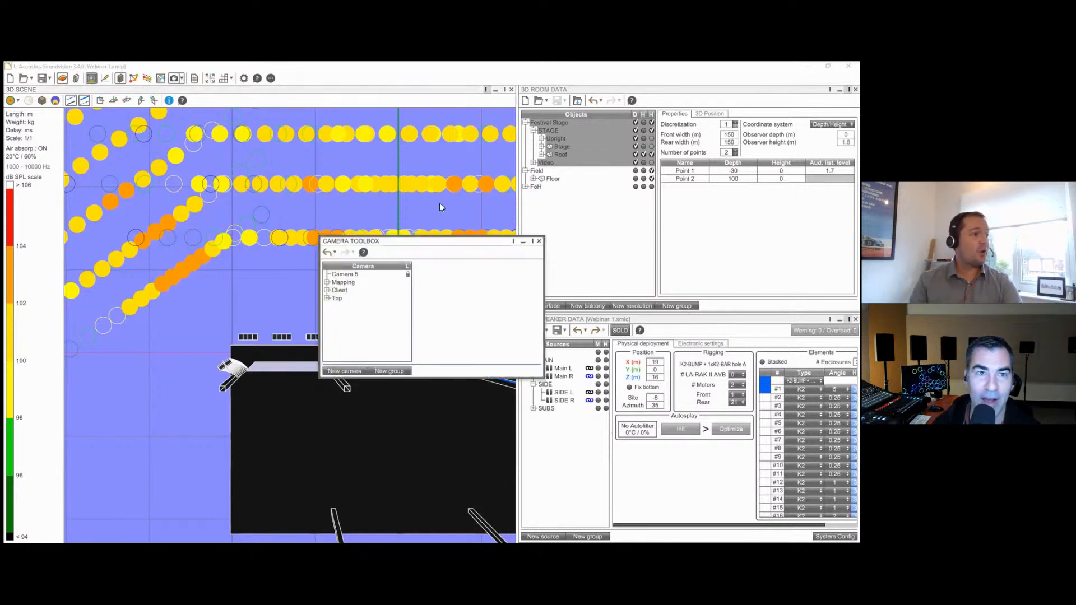
left_click_drag(381, 243, 601, 152)
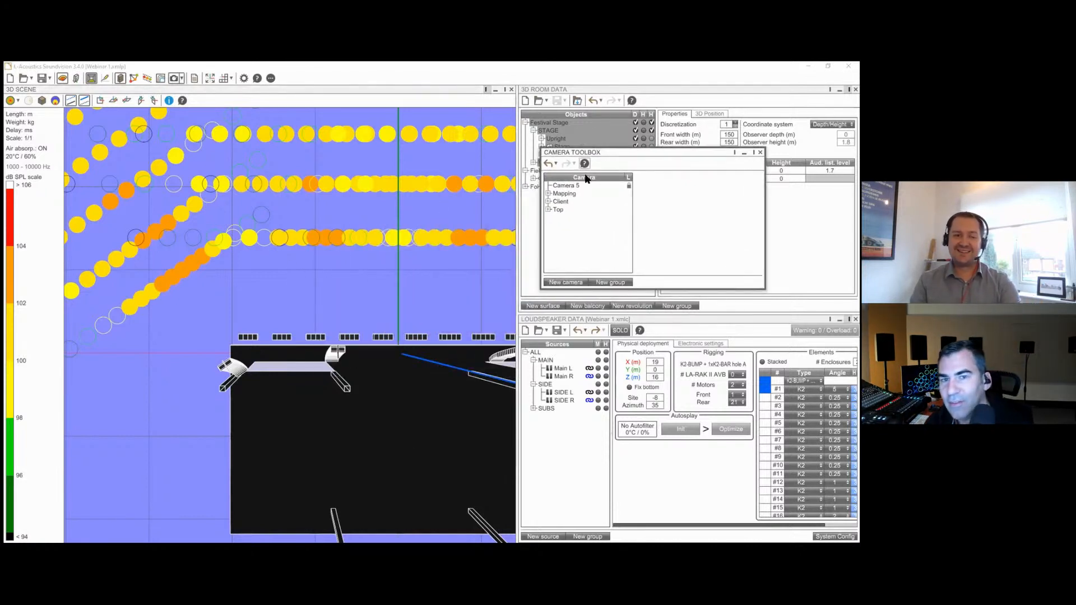
left_click(565, 282)
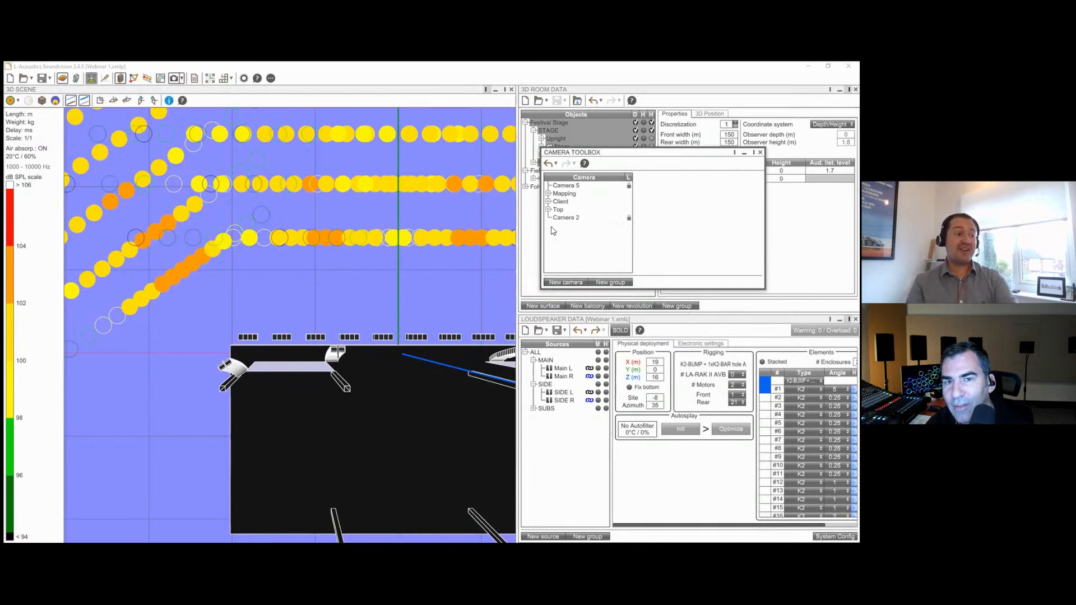
left_click(566, 217)
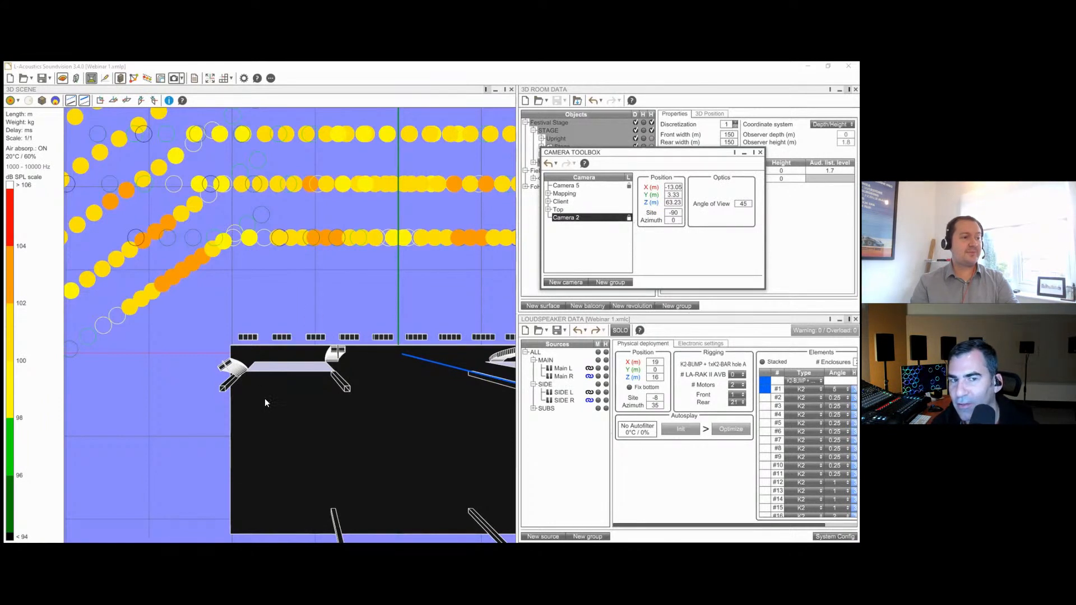
left_click_drag(597, 152, 615, 237)
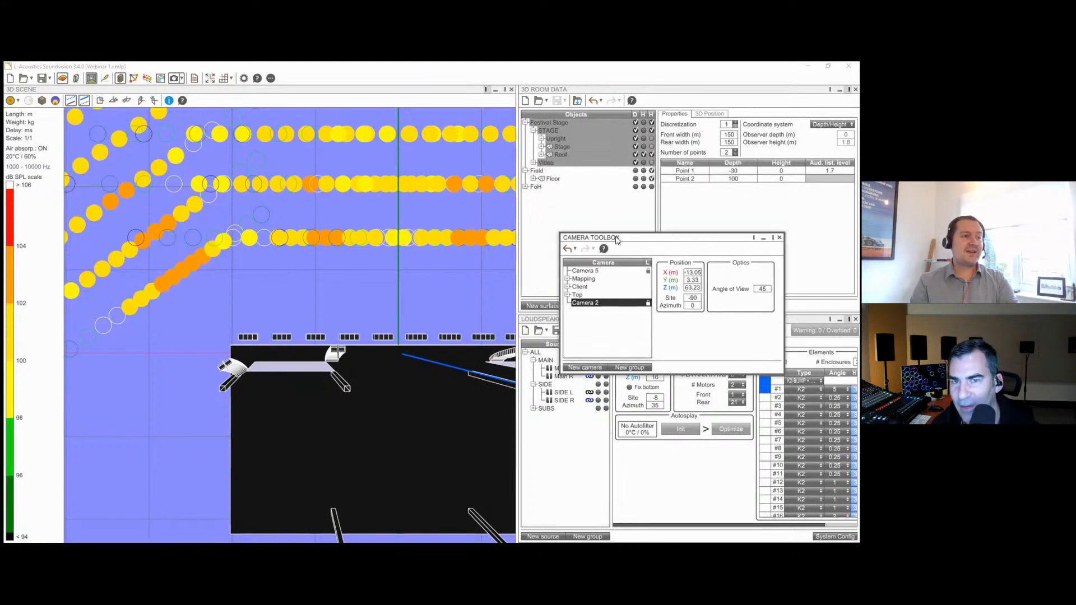
Select the stage's Roof surface, inspect the stage and loudspeaker arrays closely in the orthographic right view, and return to the perspective view.
left_click(557, 154)
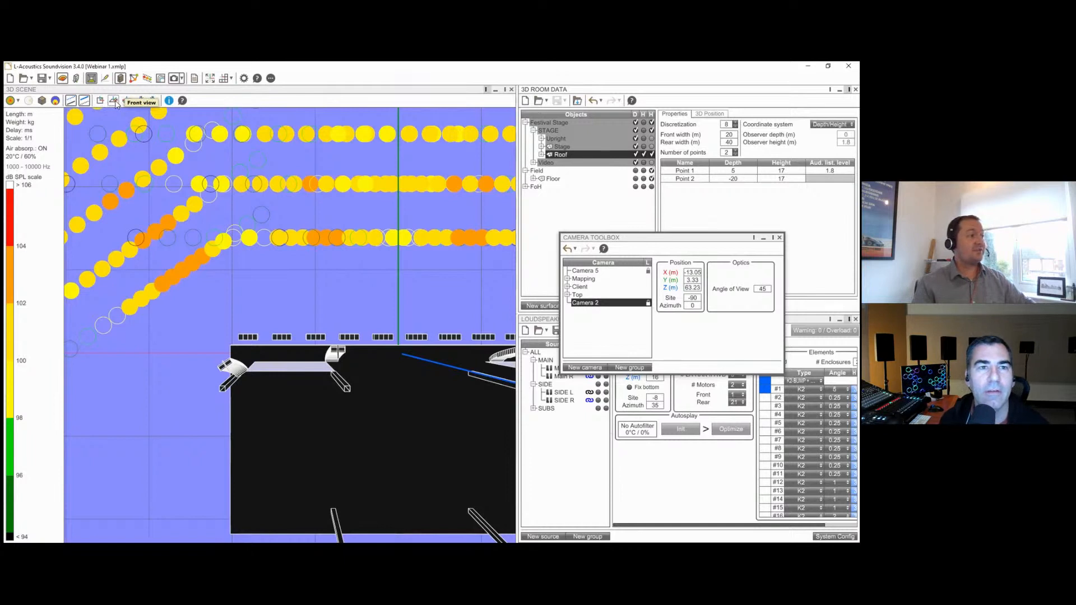
left_click(139, 102)
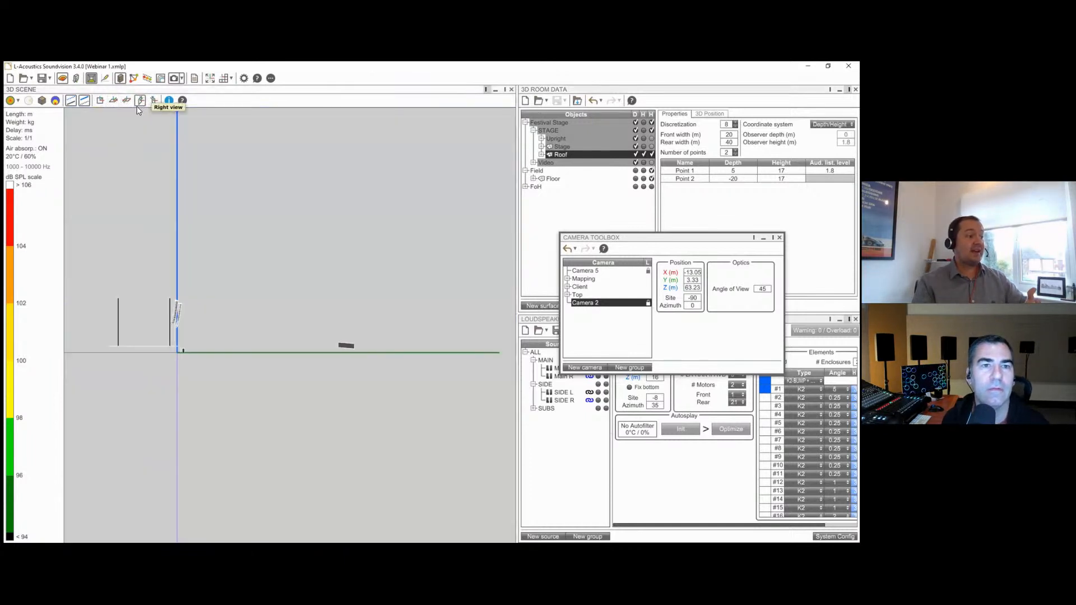
scroll(109, 380, "up", 3)
middle_click_drag(129, 363, 345, 396)
scroll(255, 394, "up", 1)
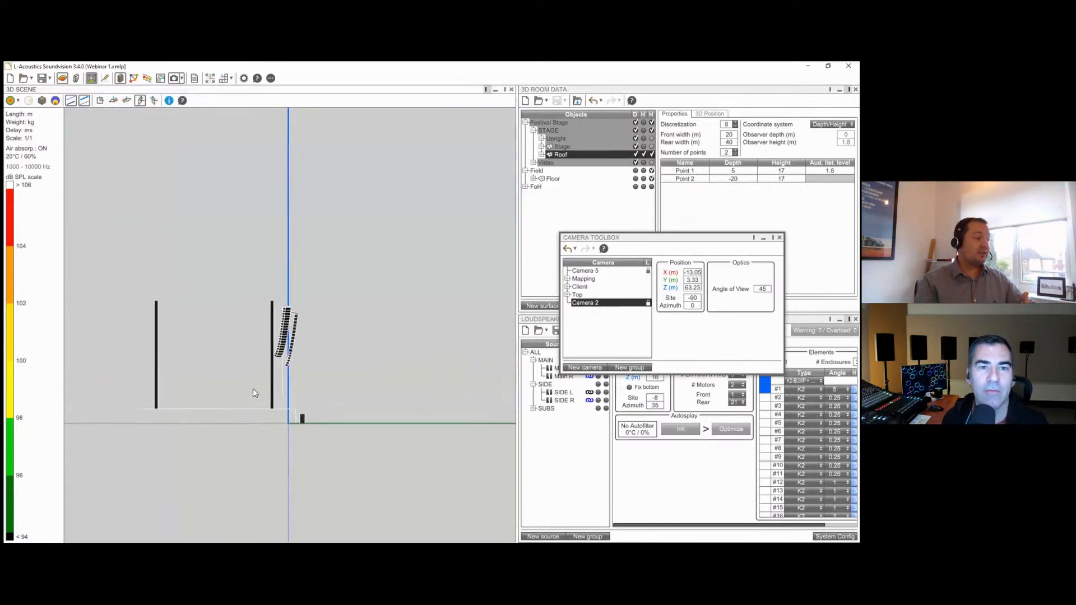
scroll(255, 393, "up", 1)
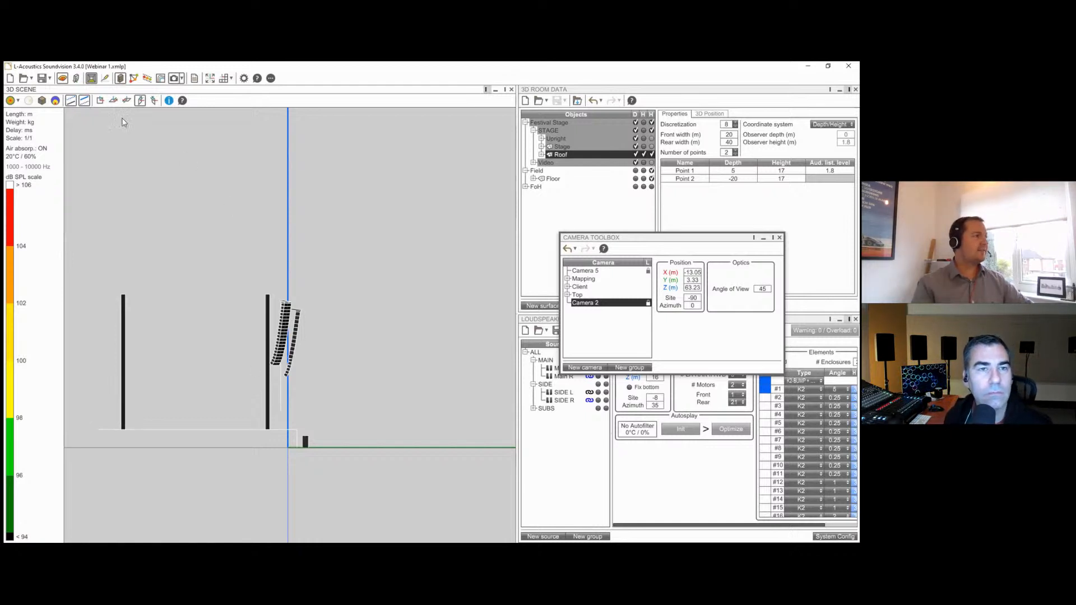
left_click(140, 101)
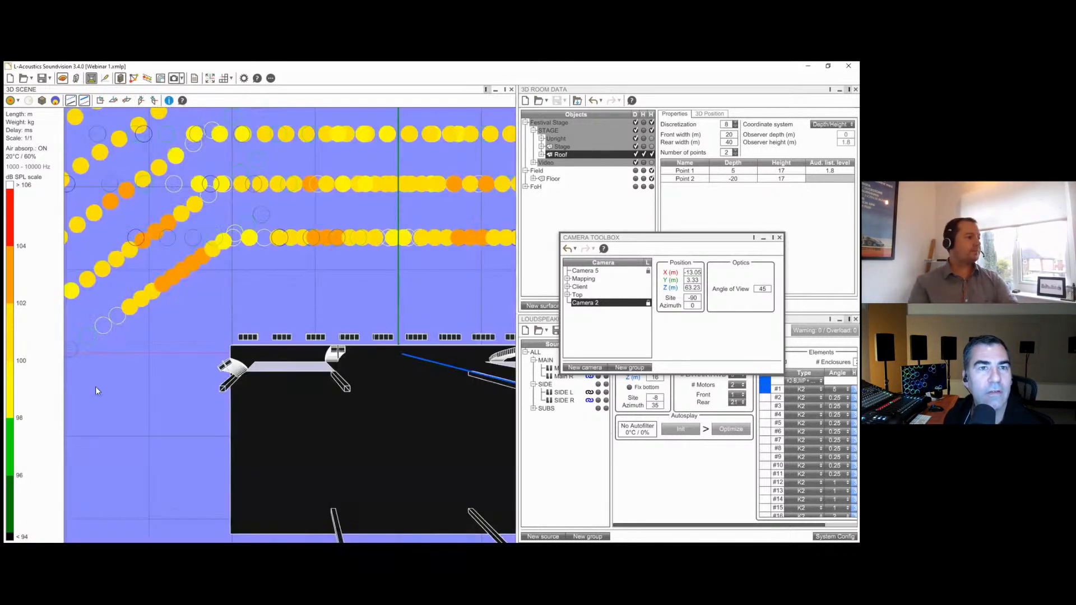